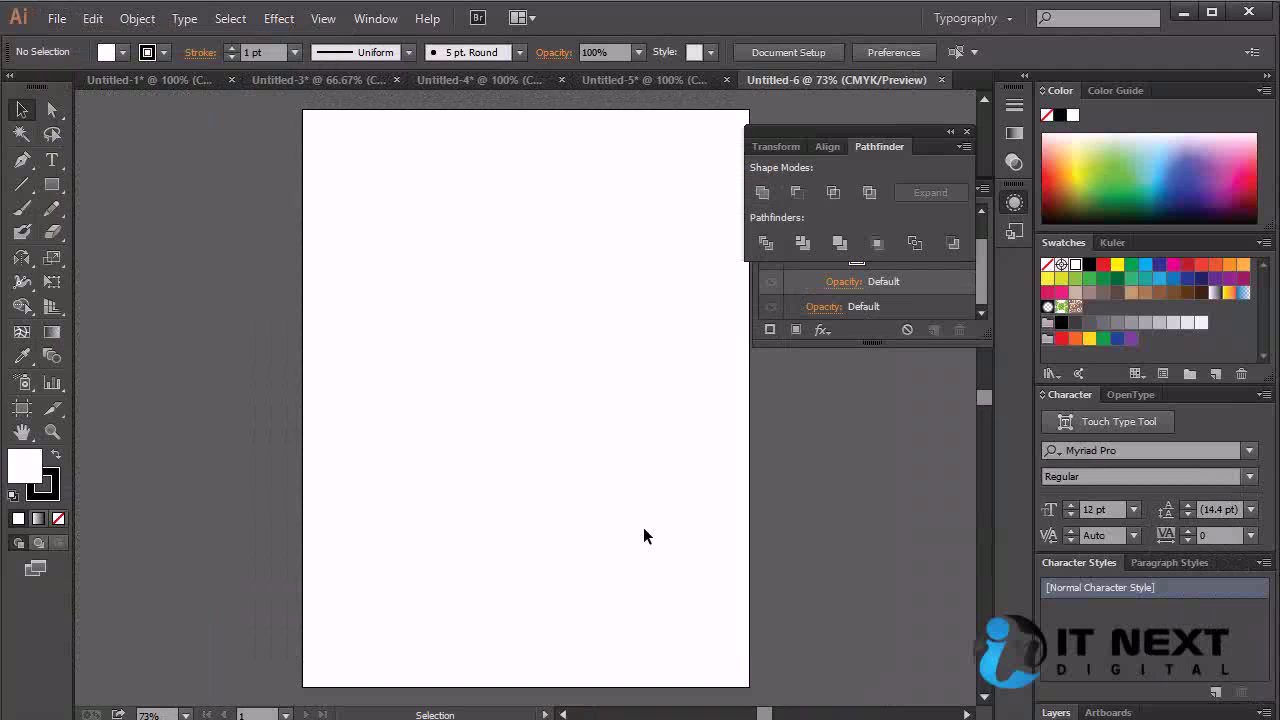
Create a 3.5 in wide by 2 in high rectangle and move it to the middle of the artboard.
click(52, 184)
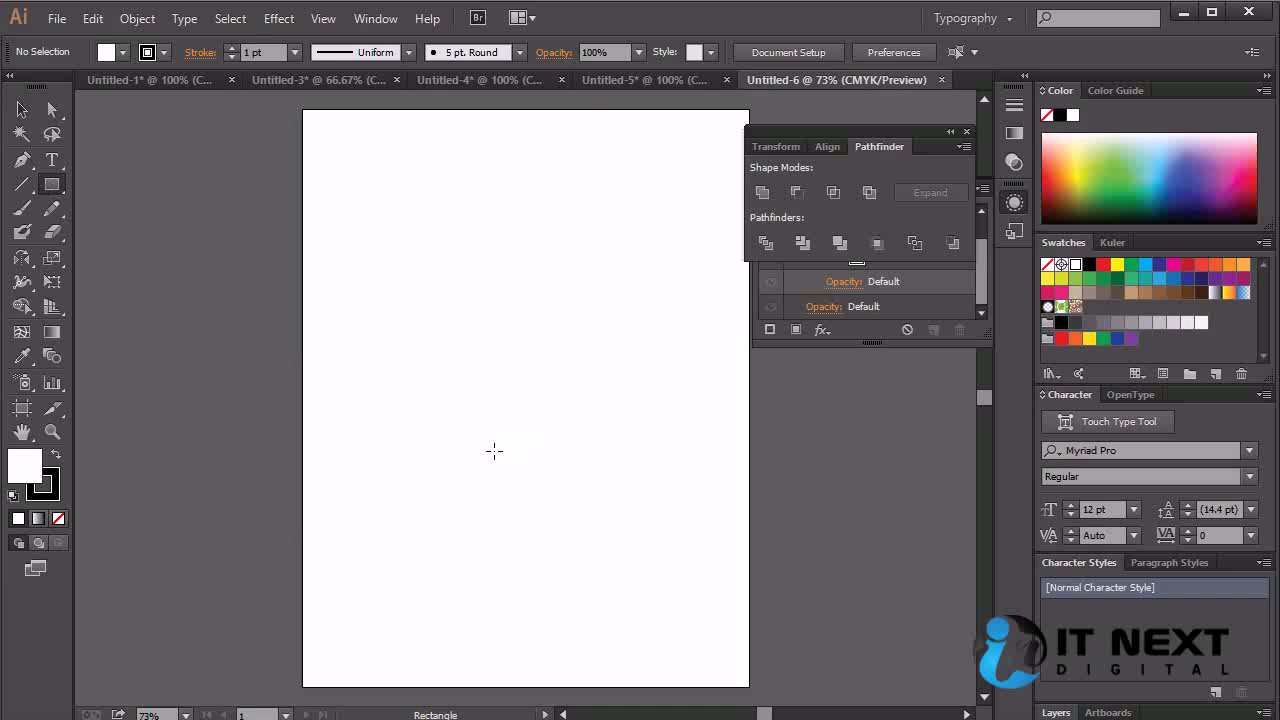
click(372, 356)
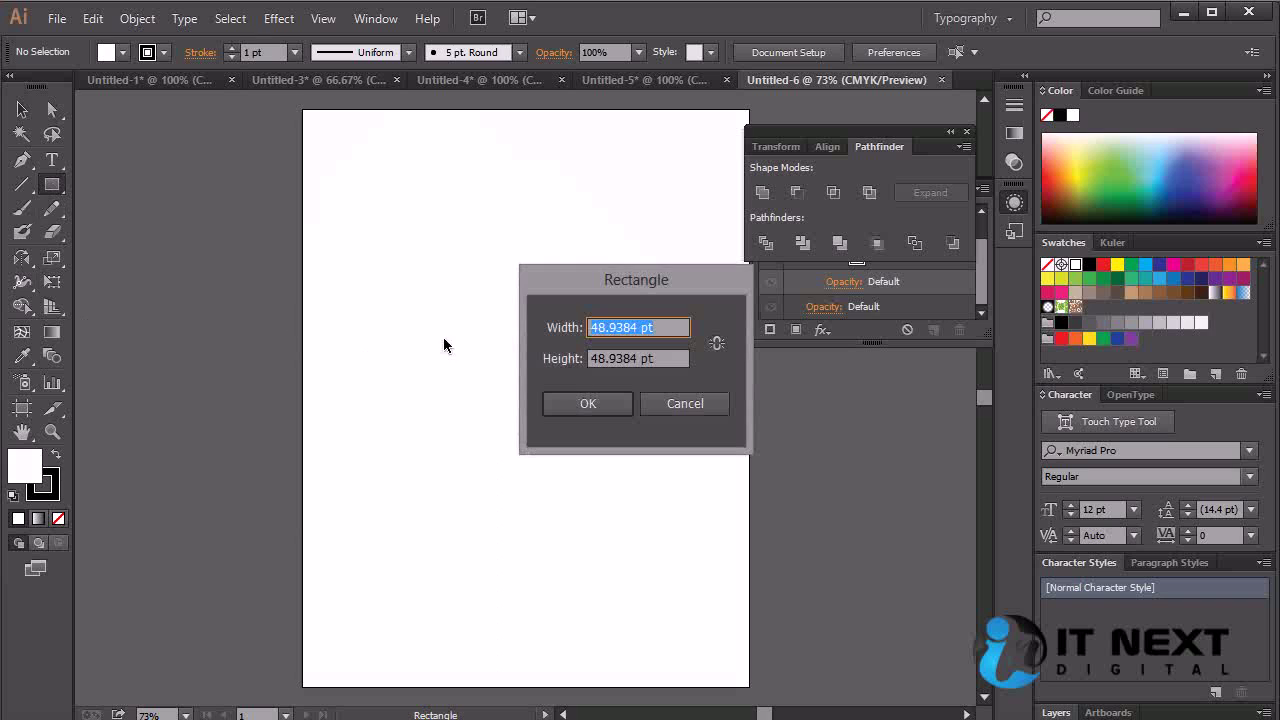
click(639, 335)
drag(638, 332, 423, 320)
text(3.5)
key(Delete)
key(Delete)
key(Delete)
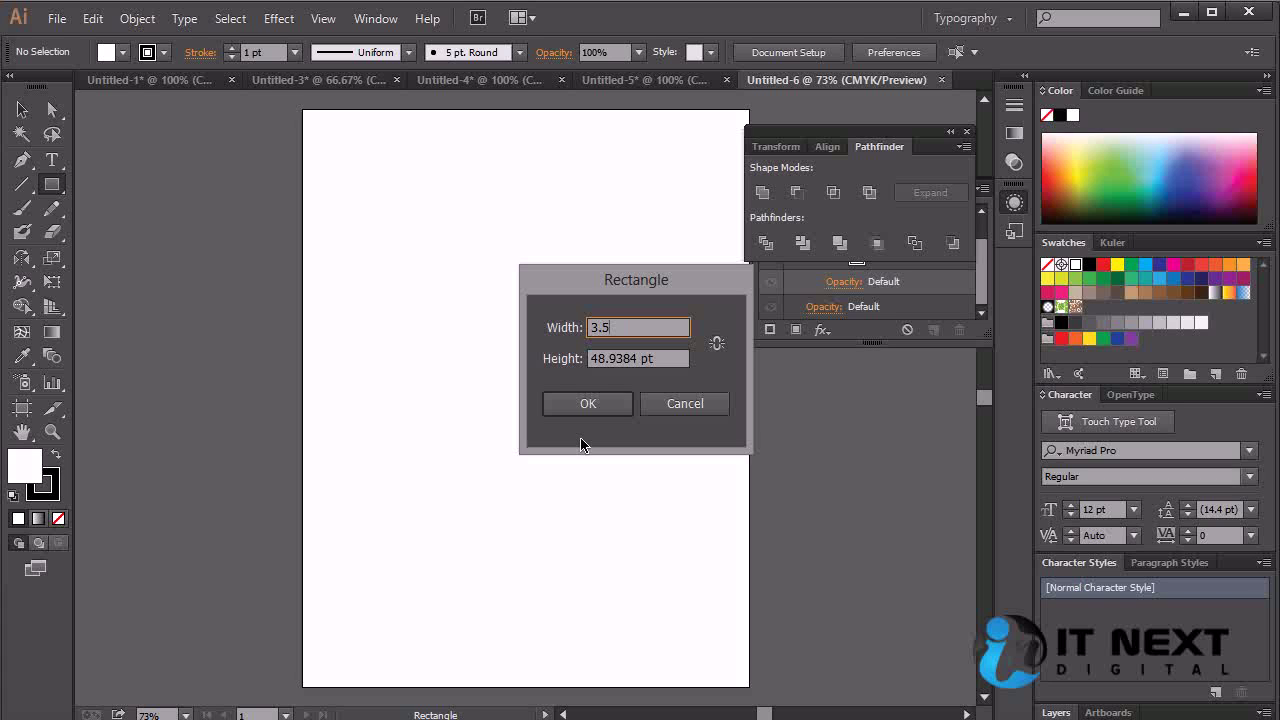
text(in)
key(Tab)
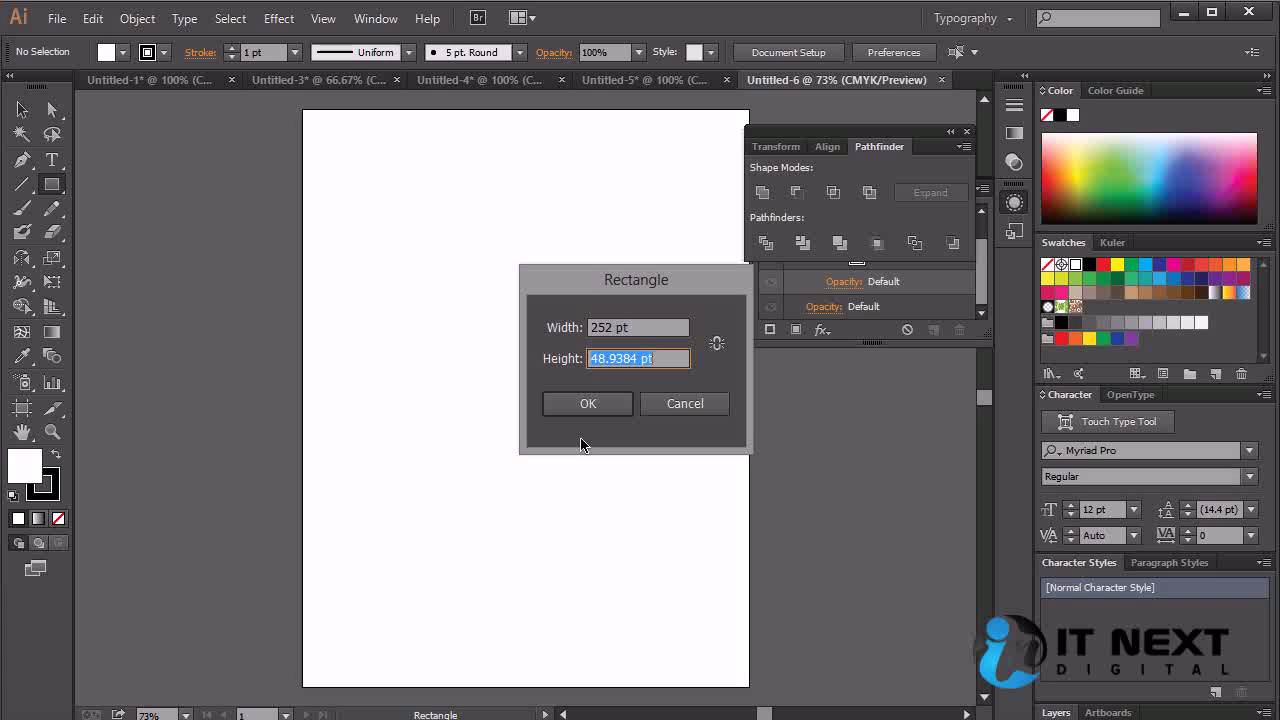
text(2in)
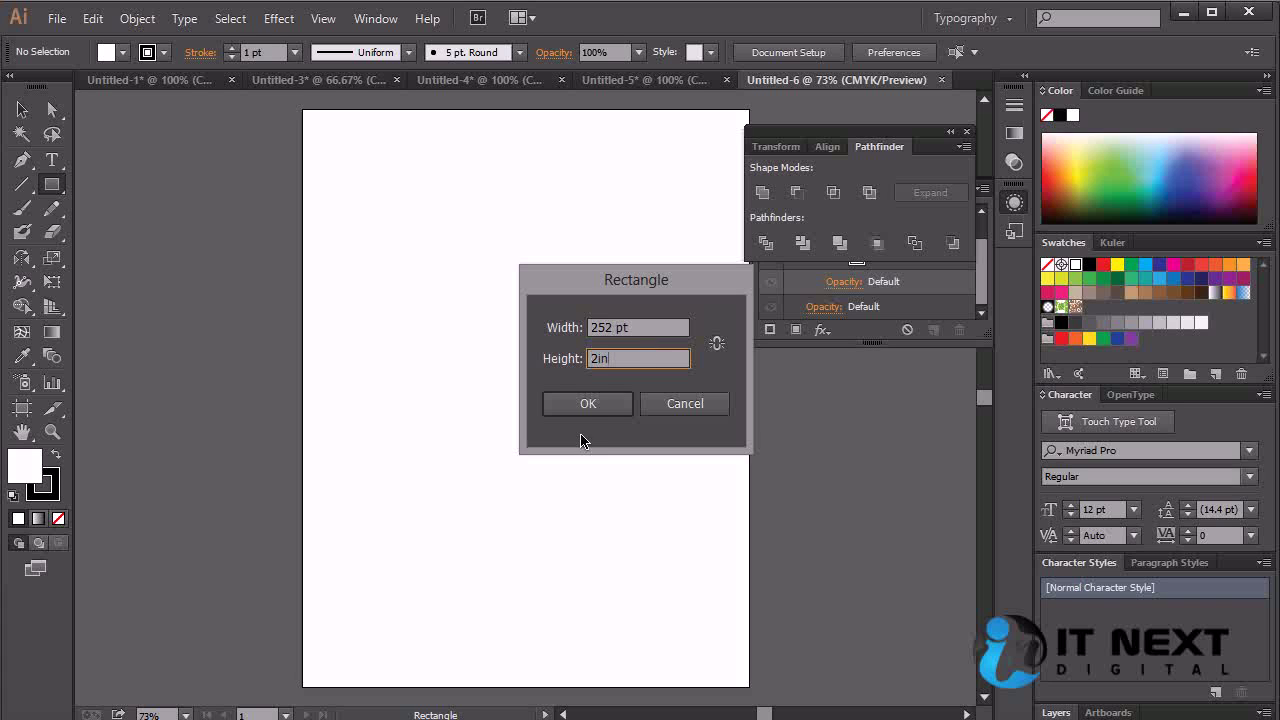
click(587, 403)
click(22, 109)
drag(528, 424, 590, 373)
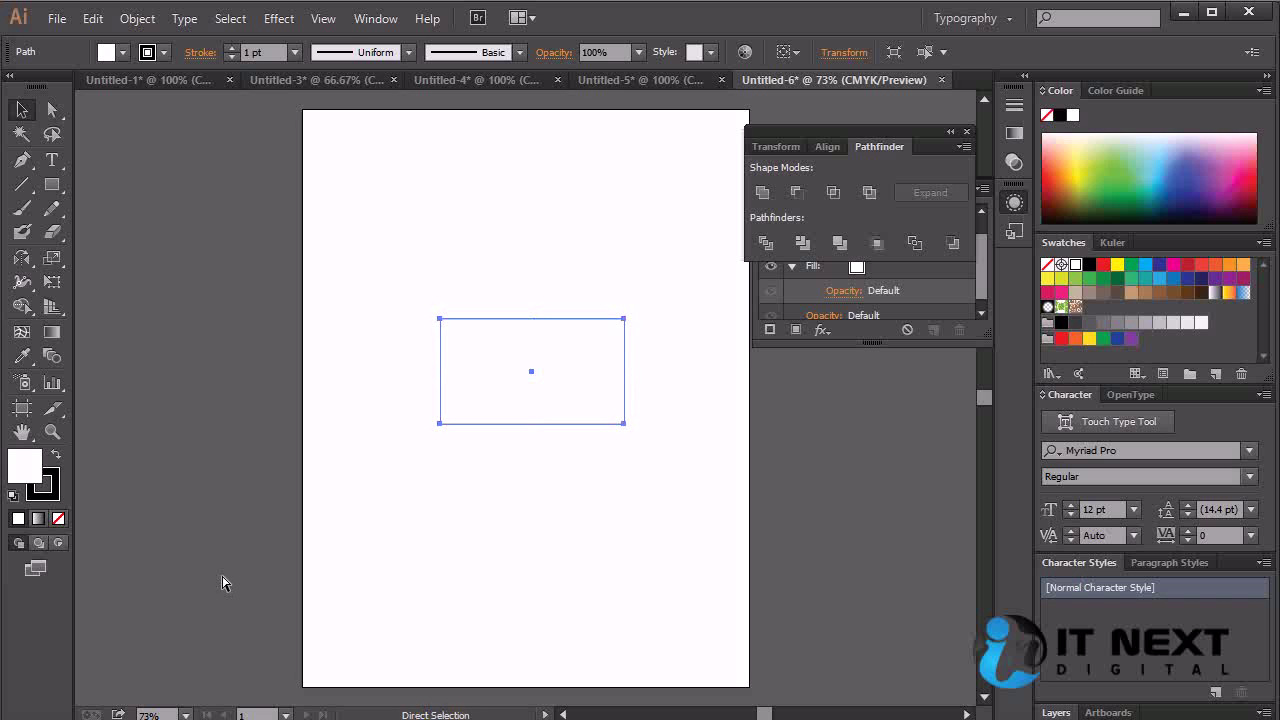
Show the rulers and align a vertical ruler guide with the rectangle's left edge.
key(ctrl+r)
drag(88, 602, 438, 591)
key(ctrl+z)
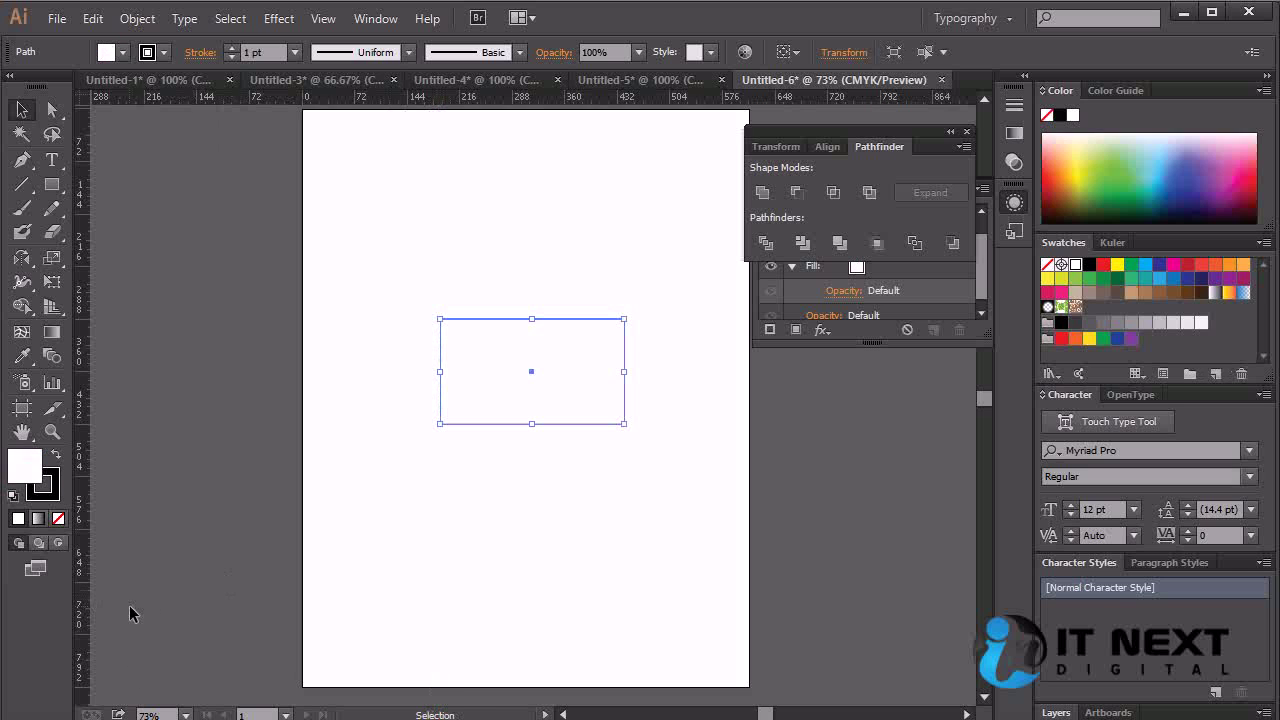
drag(661, 297, 474, 404)
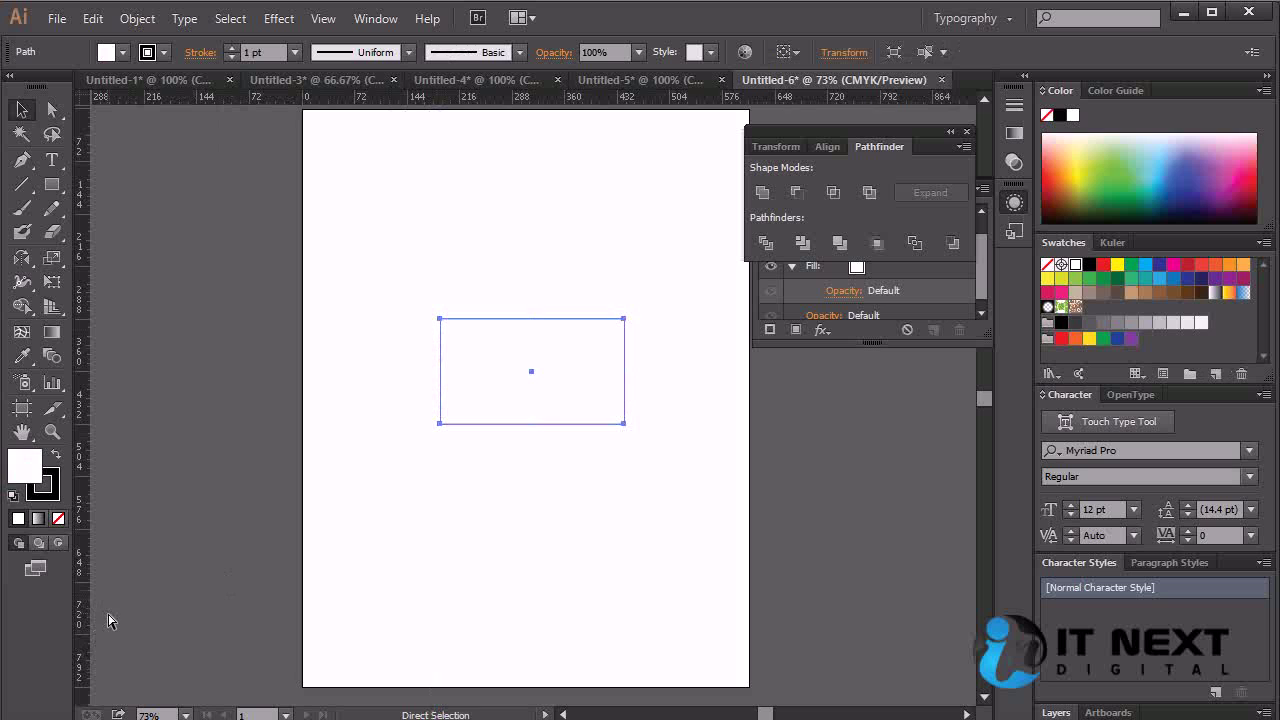
key(ctrl+equal)
key(ctrl+equal)
drag(82, 592, 340, 571)
key(ctrl+equal)
key(ctrl+equal)
click(364, 480)
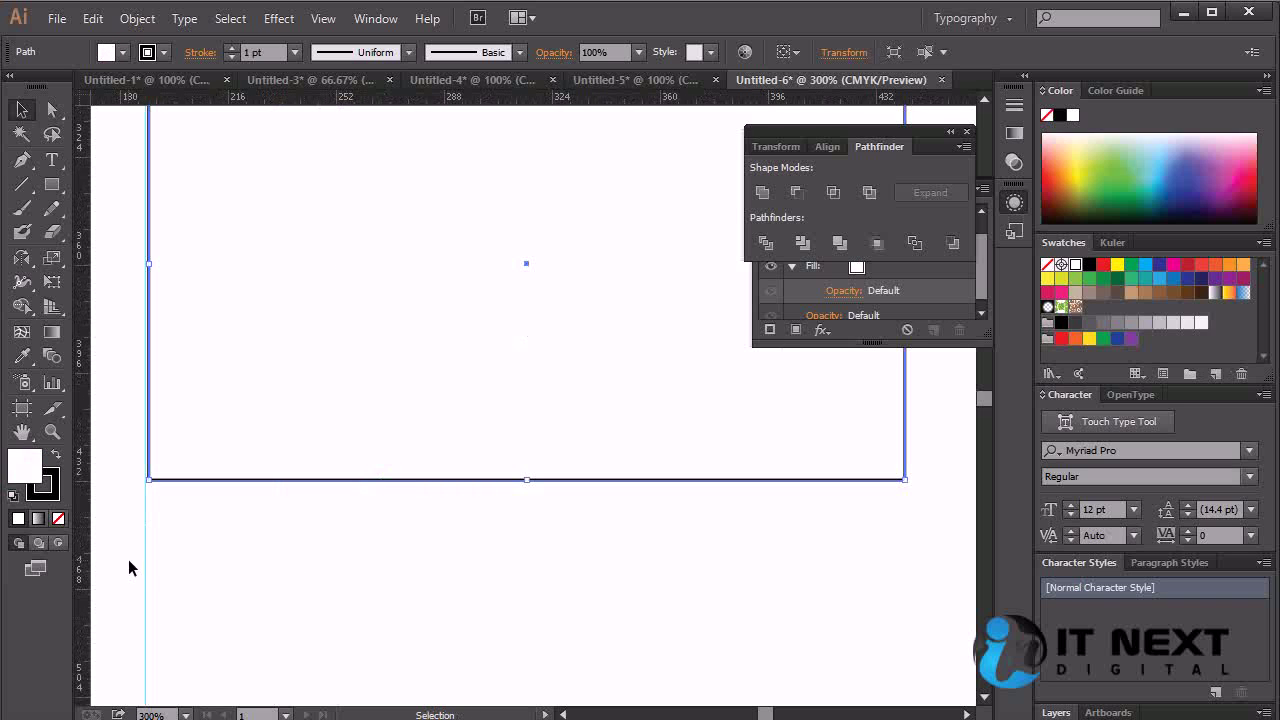
drag(143, 556, 149, 563)
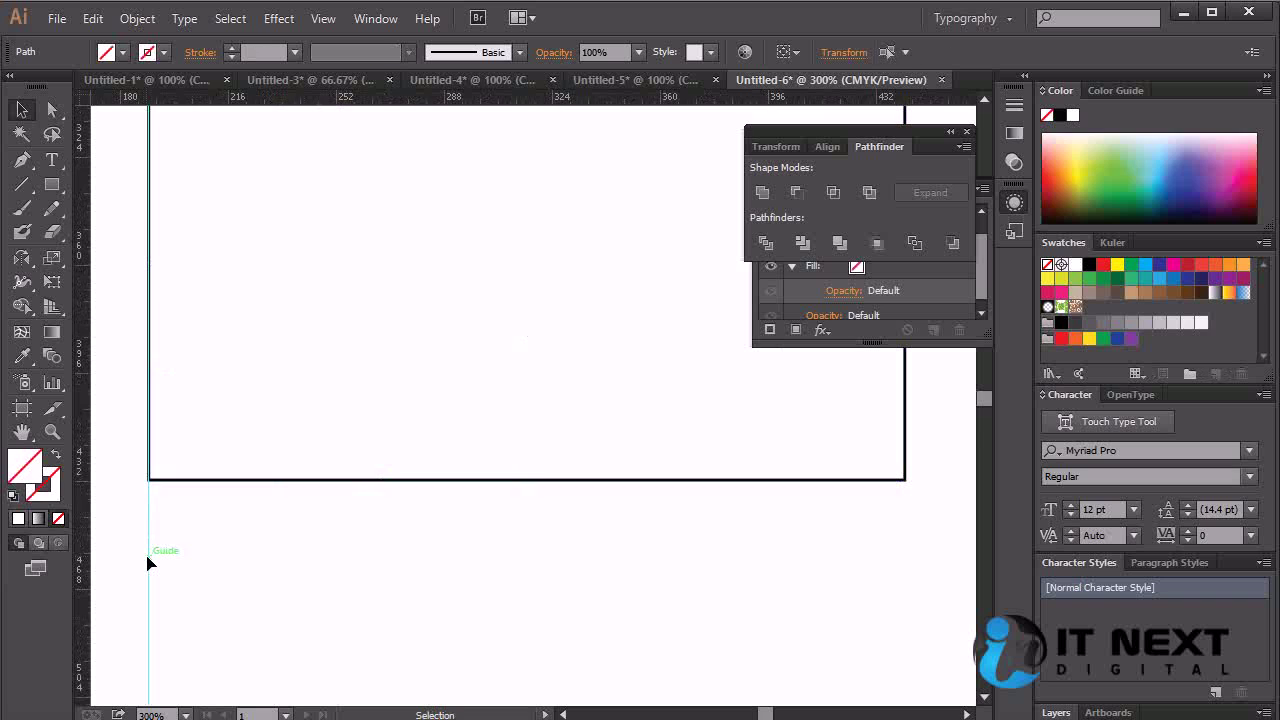
Place ruler guides along the rectangle's right, bottom and top edges.
click(880, 481)
mouse_move(86, 622)
mouse_down()
mouse_move(918, 645)
mouse_move(907, 638)
mouse_up()
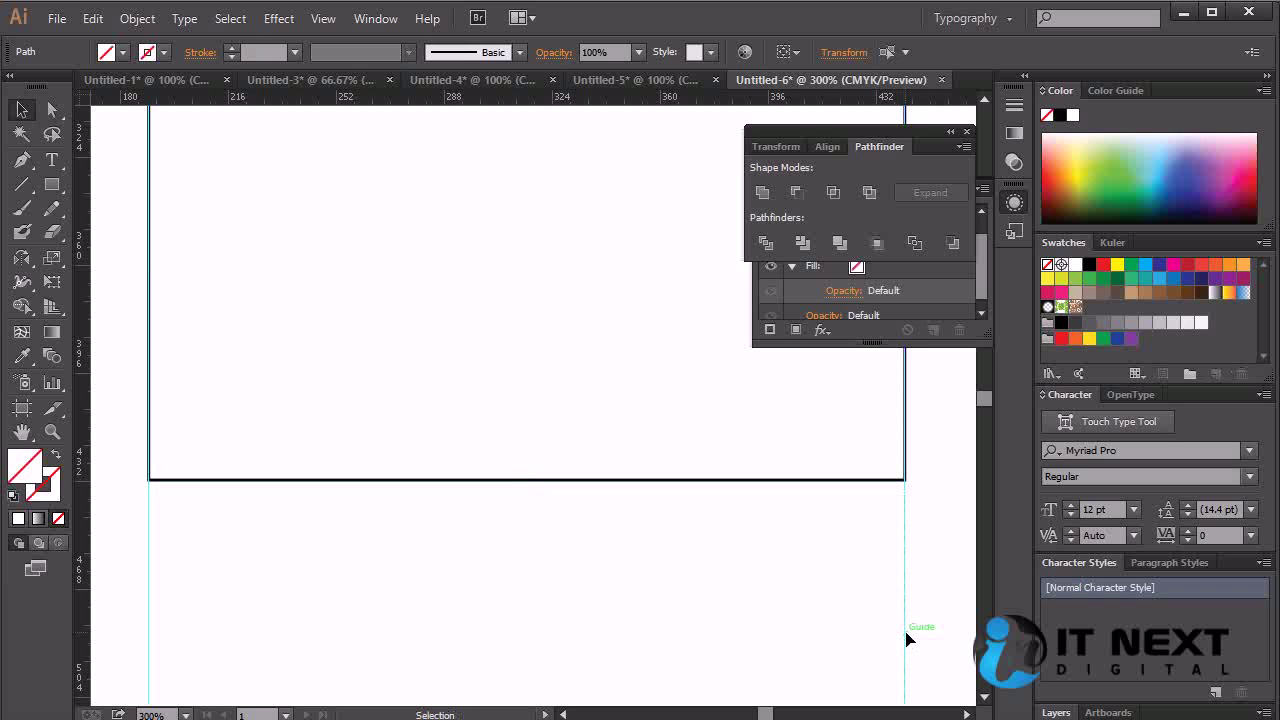
key(ctrl+minus)
click(713, 455)
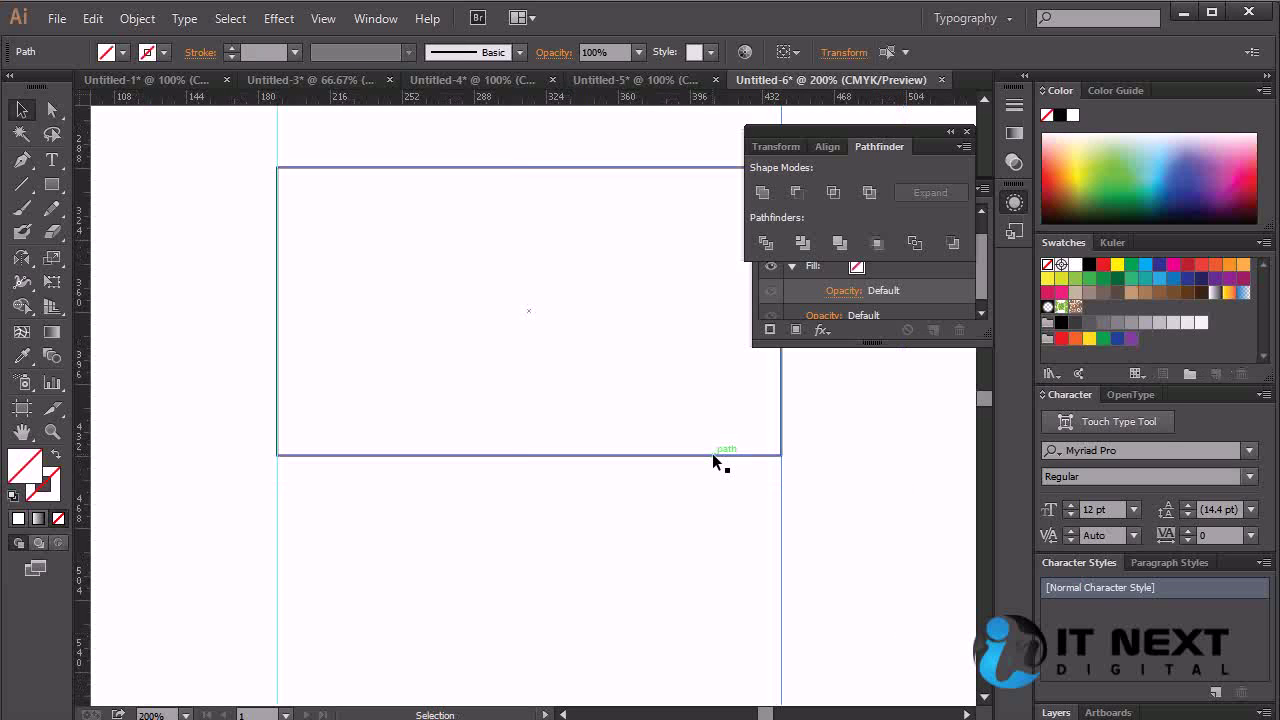
drag(634, 97, 632, 451)
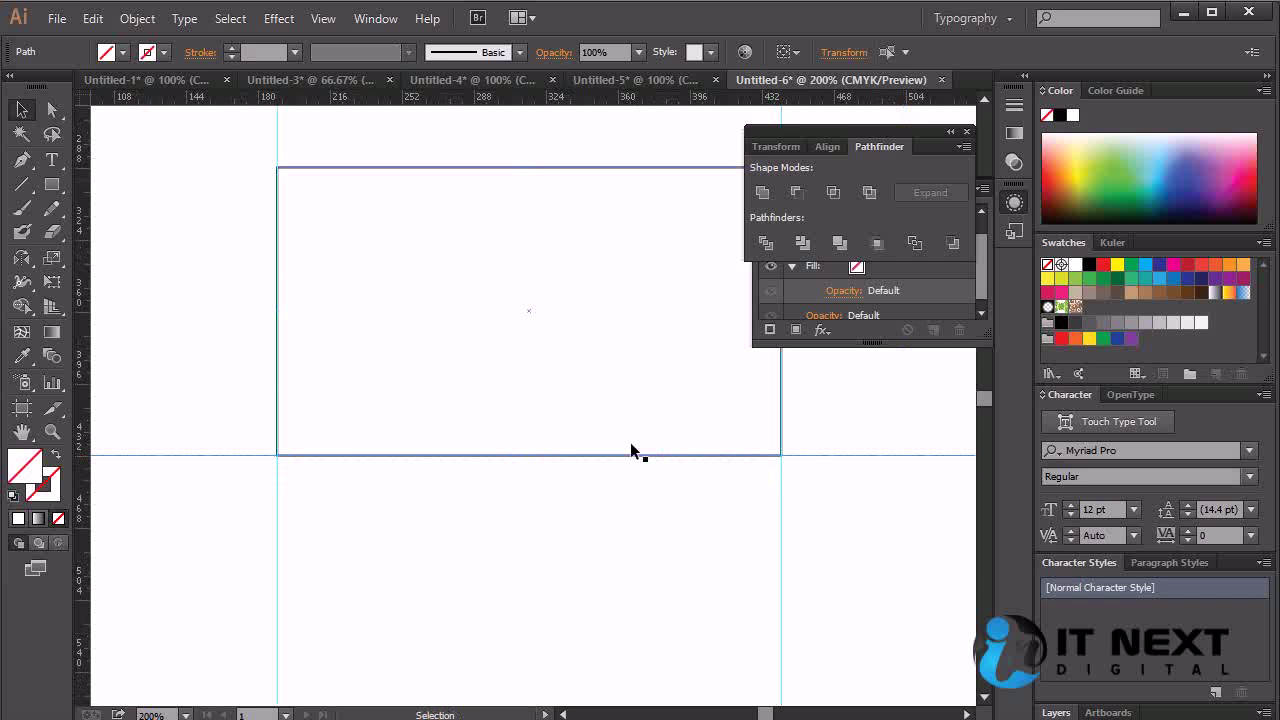
click(631, 167)
drag(646, 97, 648, 166)
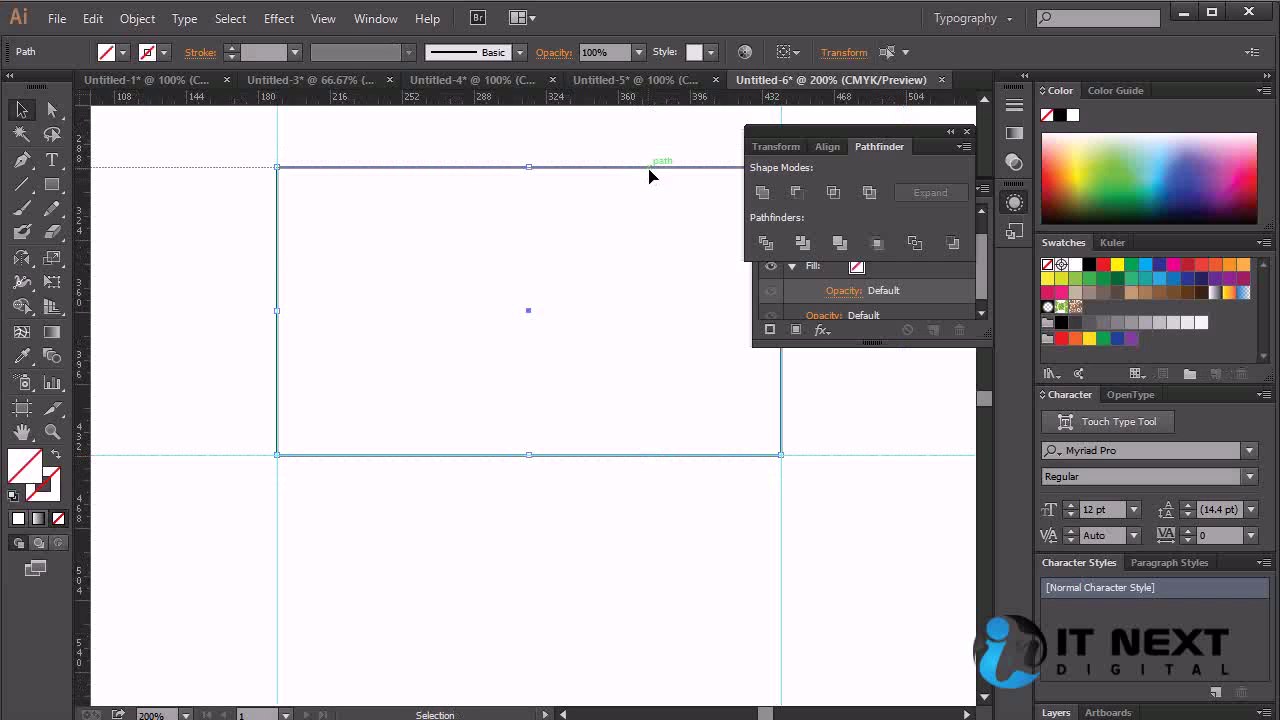
key(space)
drag(600, 343, 543, 491)
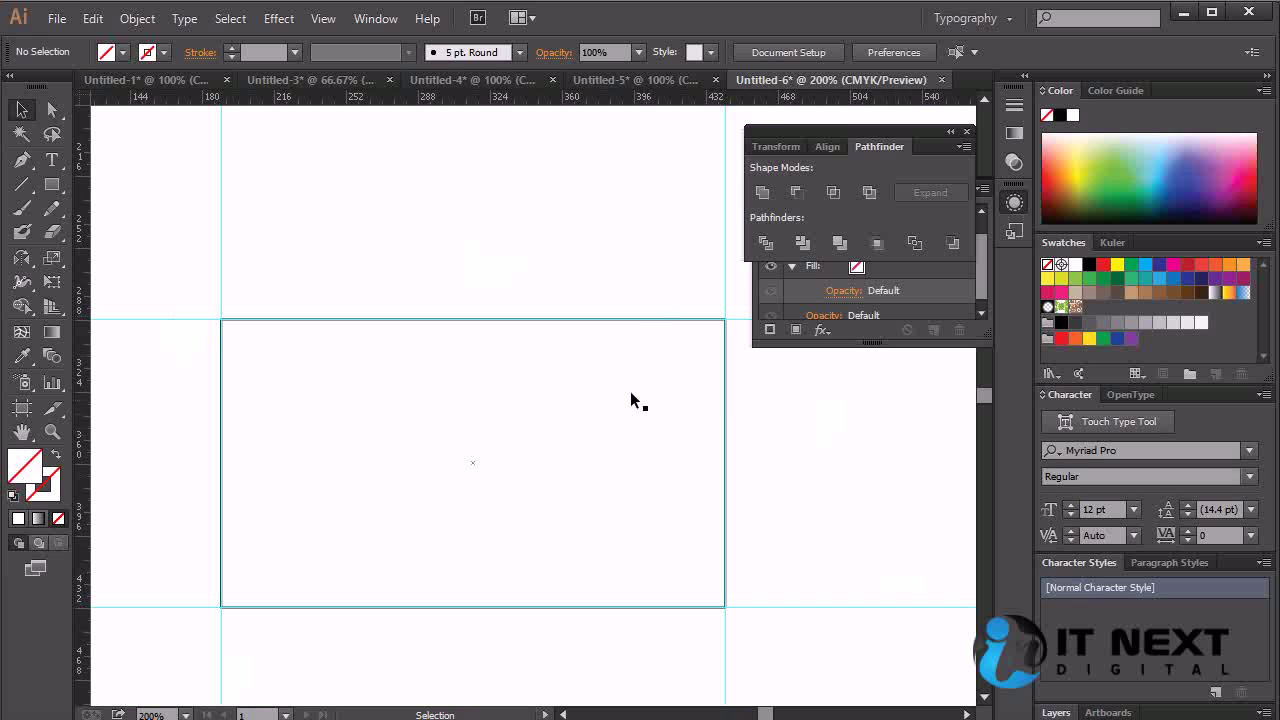
click(655, 605)
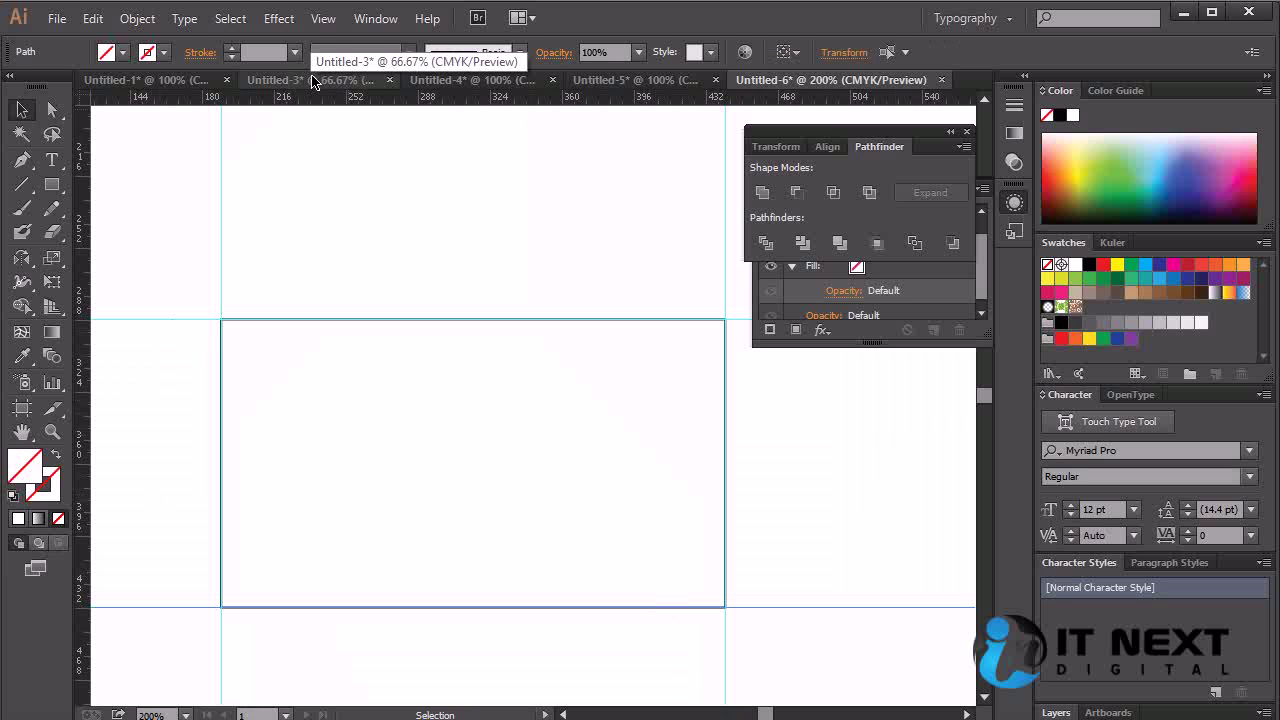
click(322, 18)
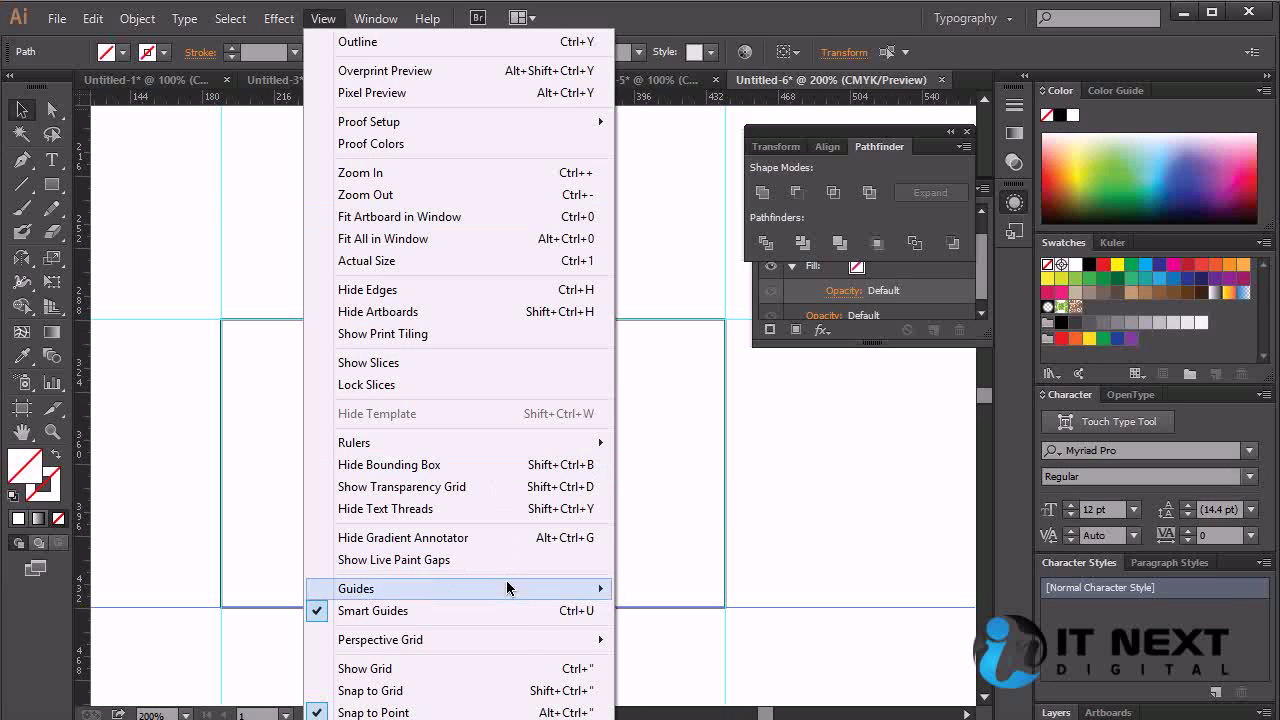
mouse_move(445, 596)
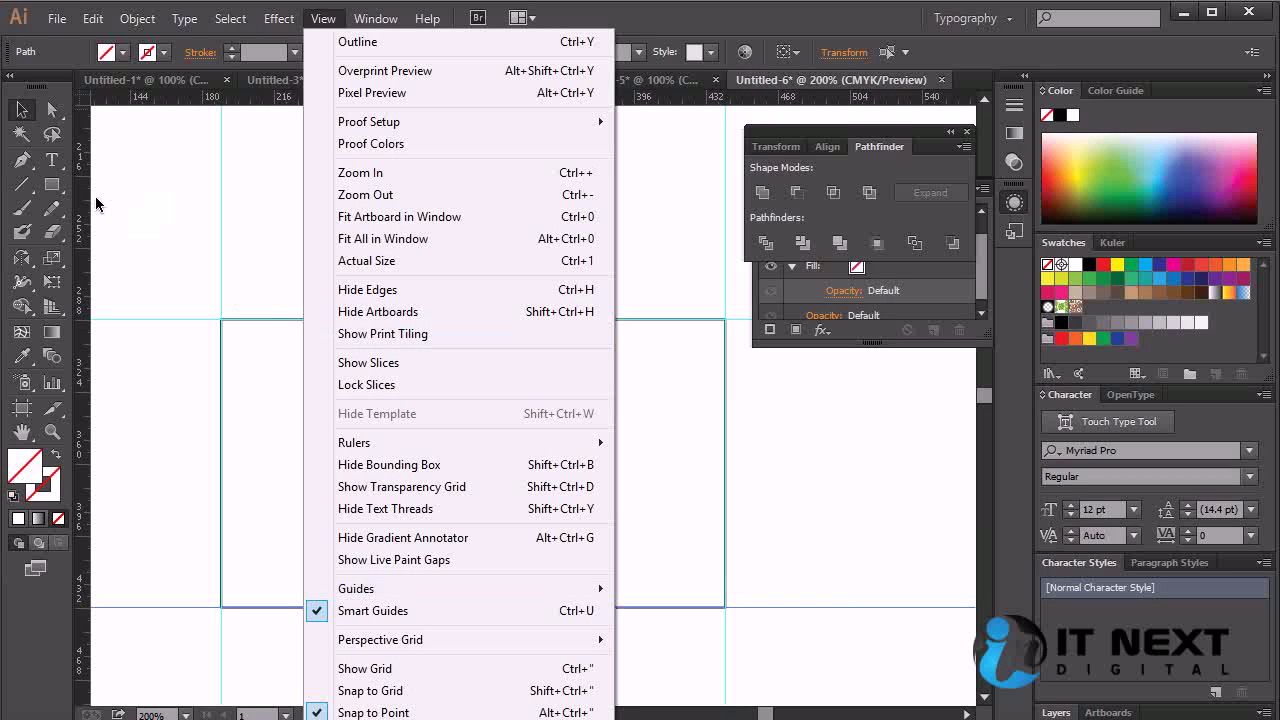
click(283, 279)
click(222, 368)
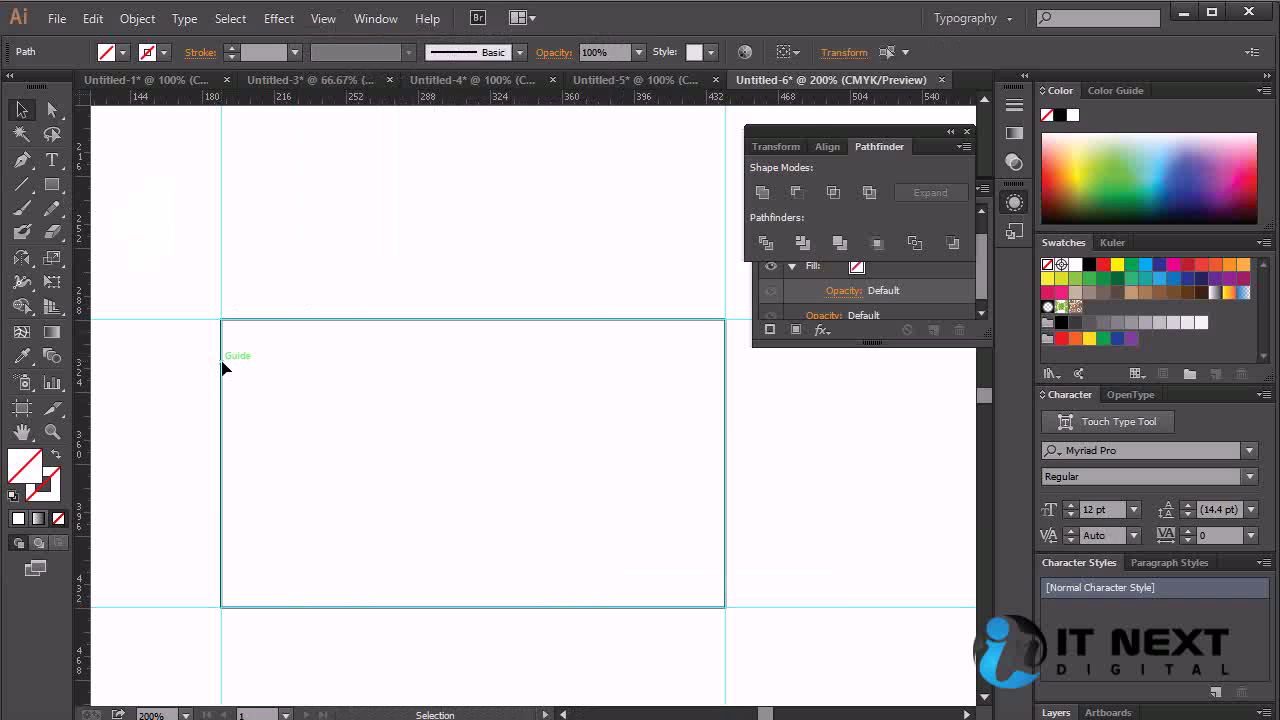
drag(892, 363, 489, 496)
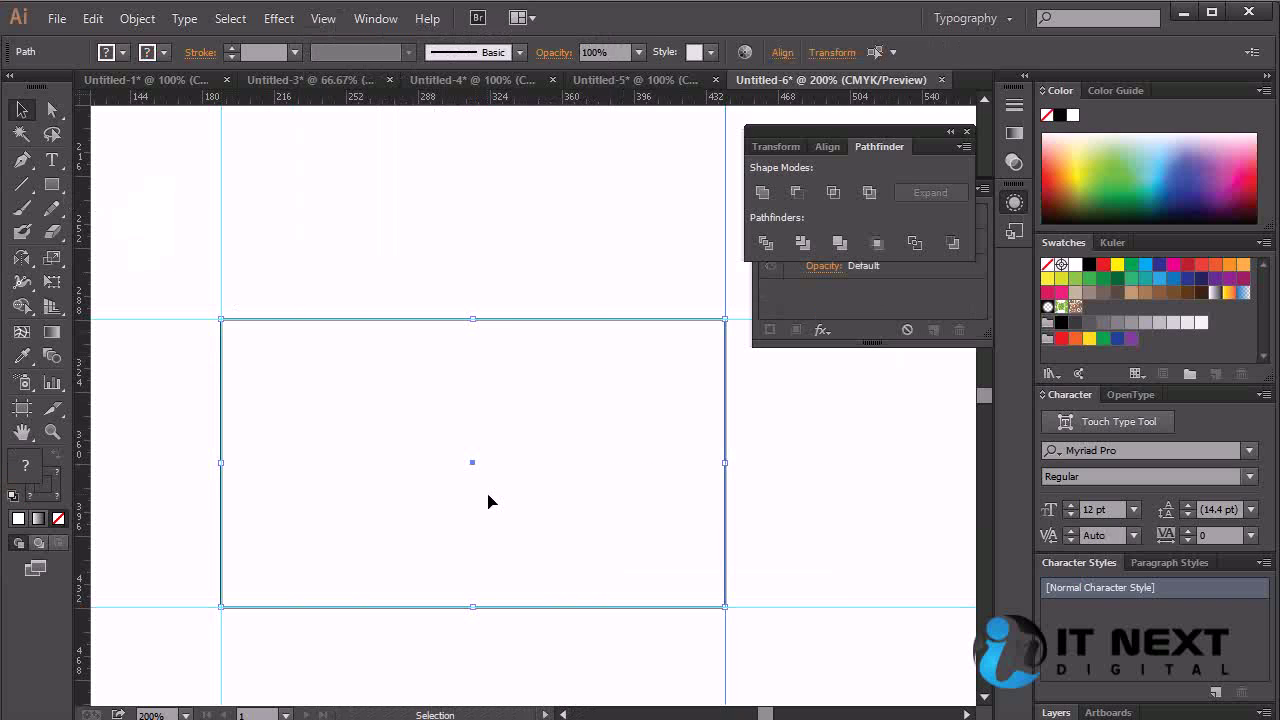
click(440, 229)
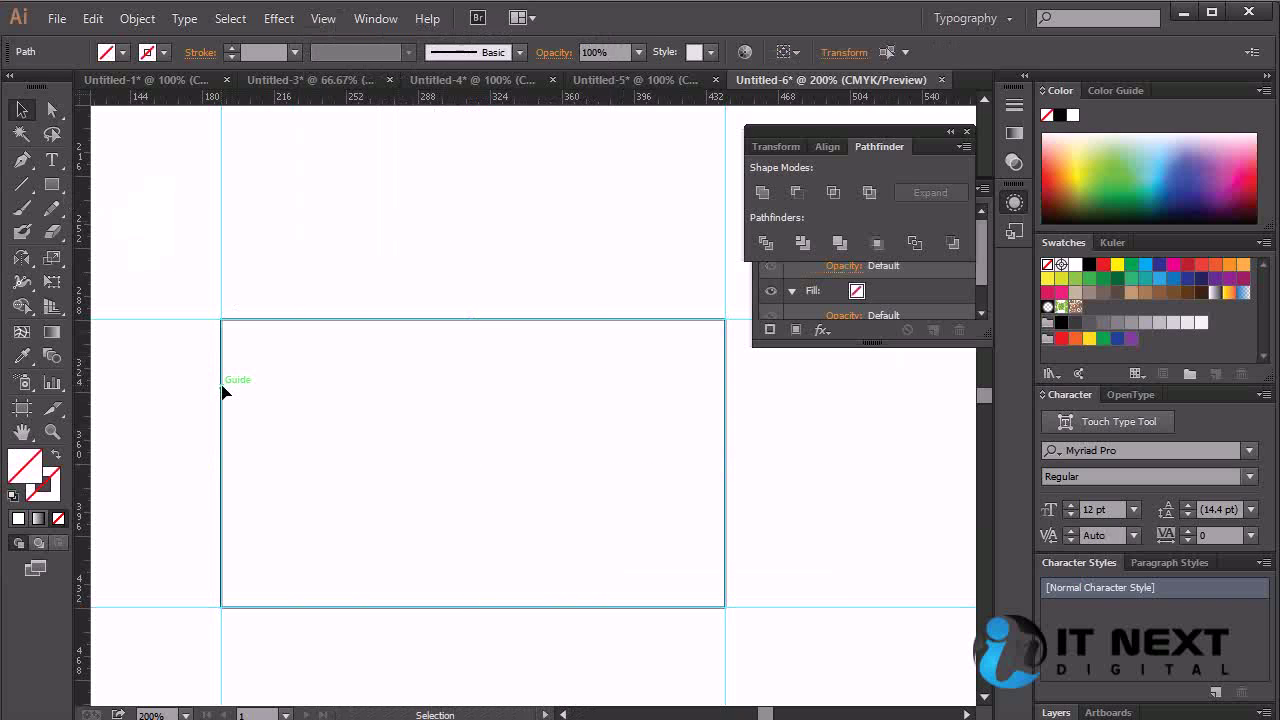
Convert the rectangle itself into a guide with Make Guides.
click(372, 416)
drag(363, 541, 263, 663)
key(ctrl+z)
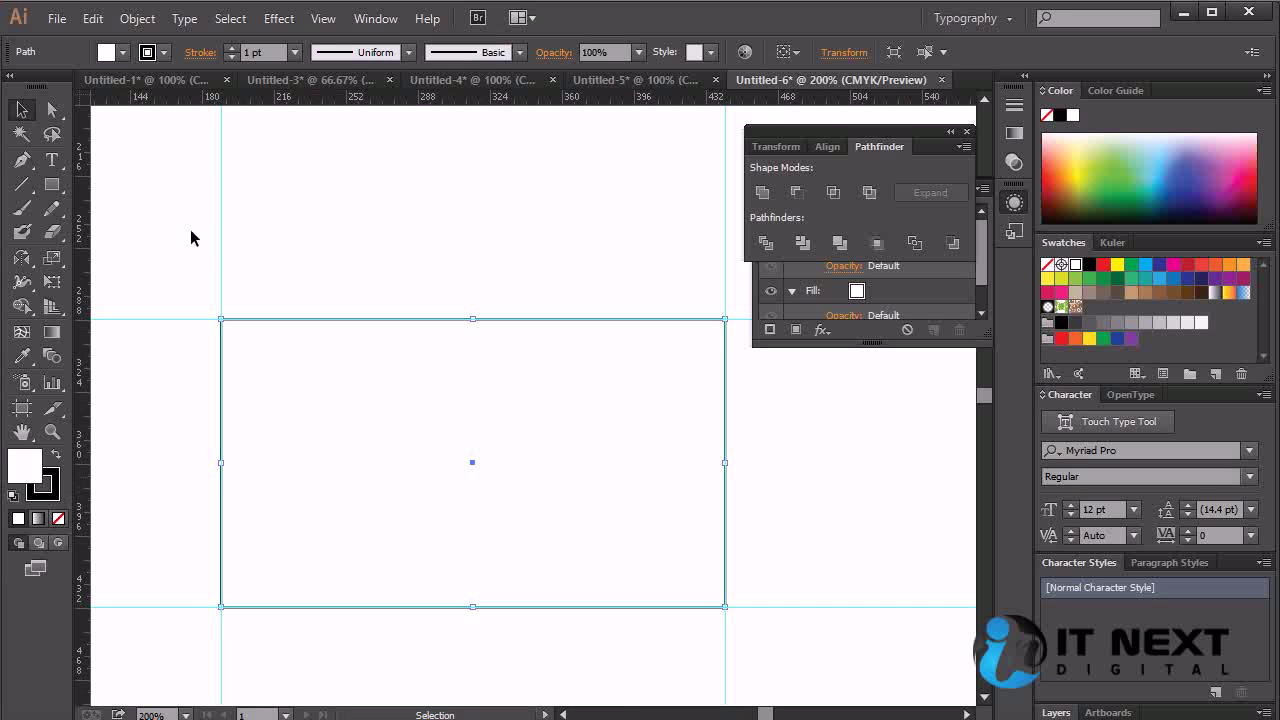
click(323, 18)
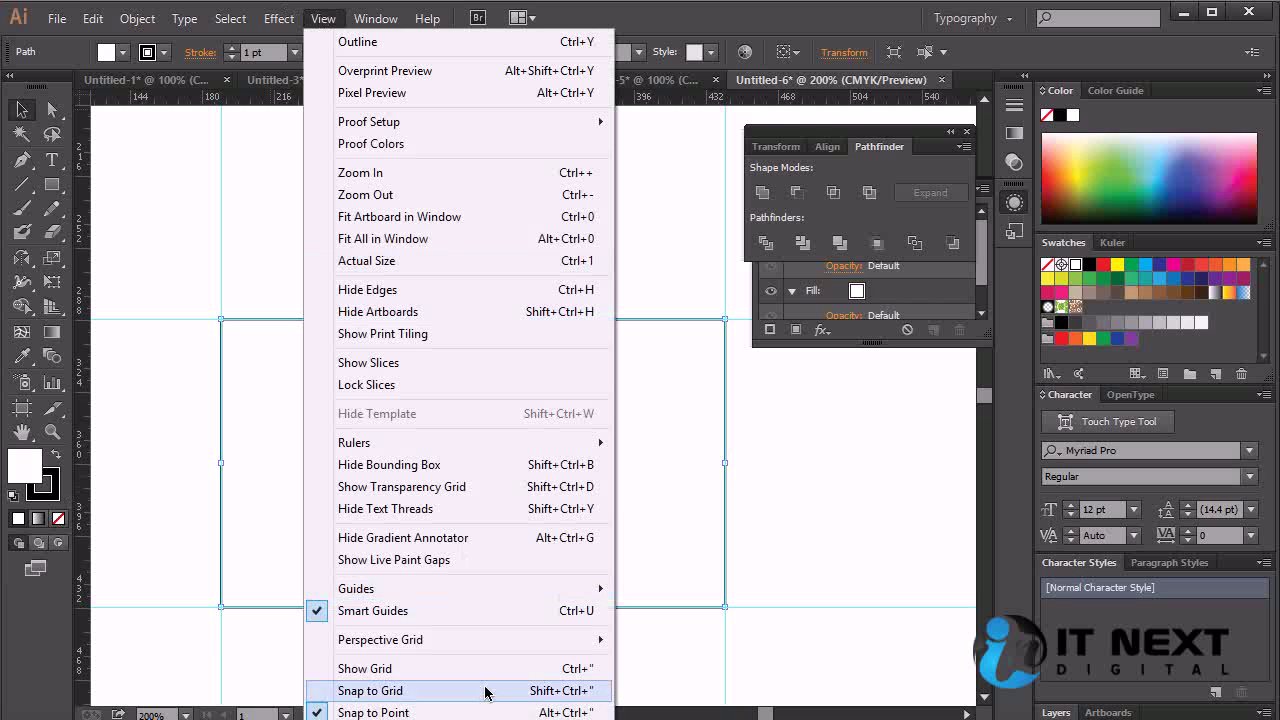
mouse_move(486, 586)
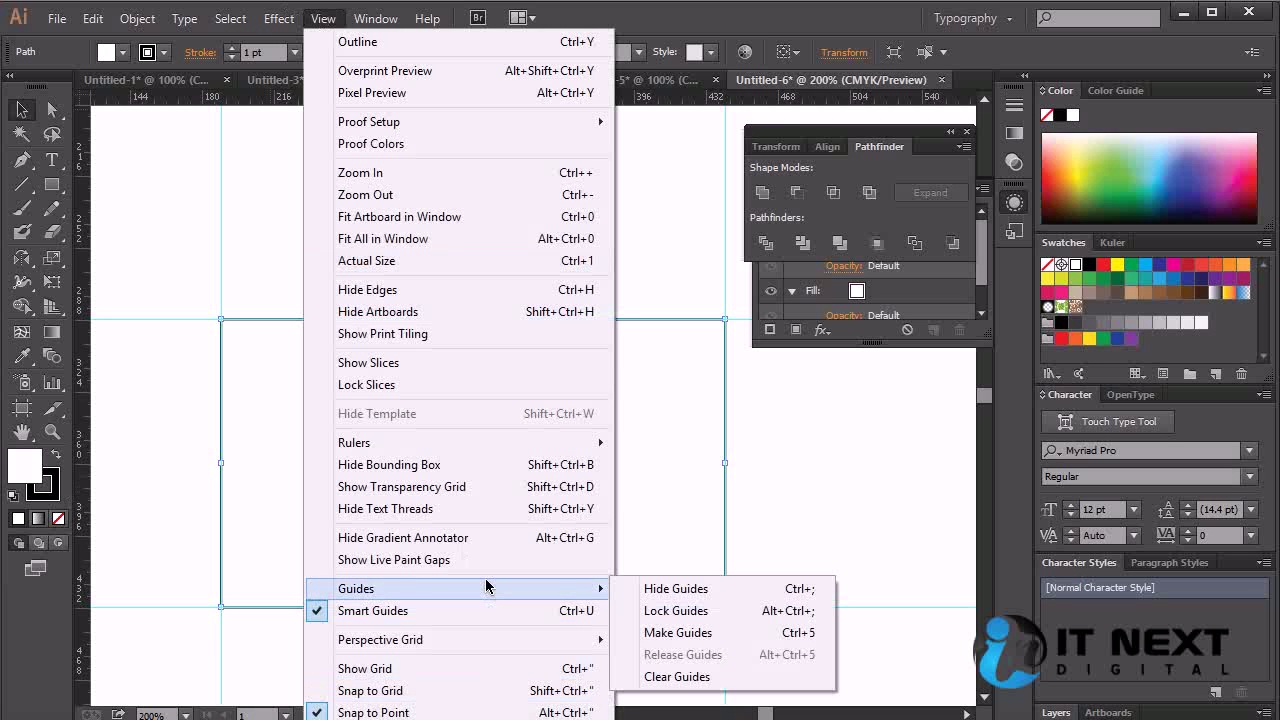
click(757, 637)
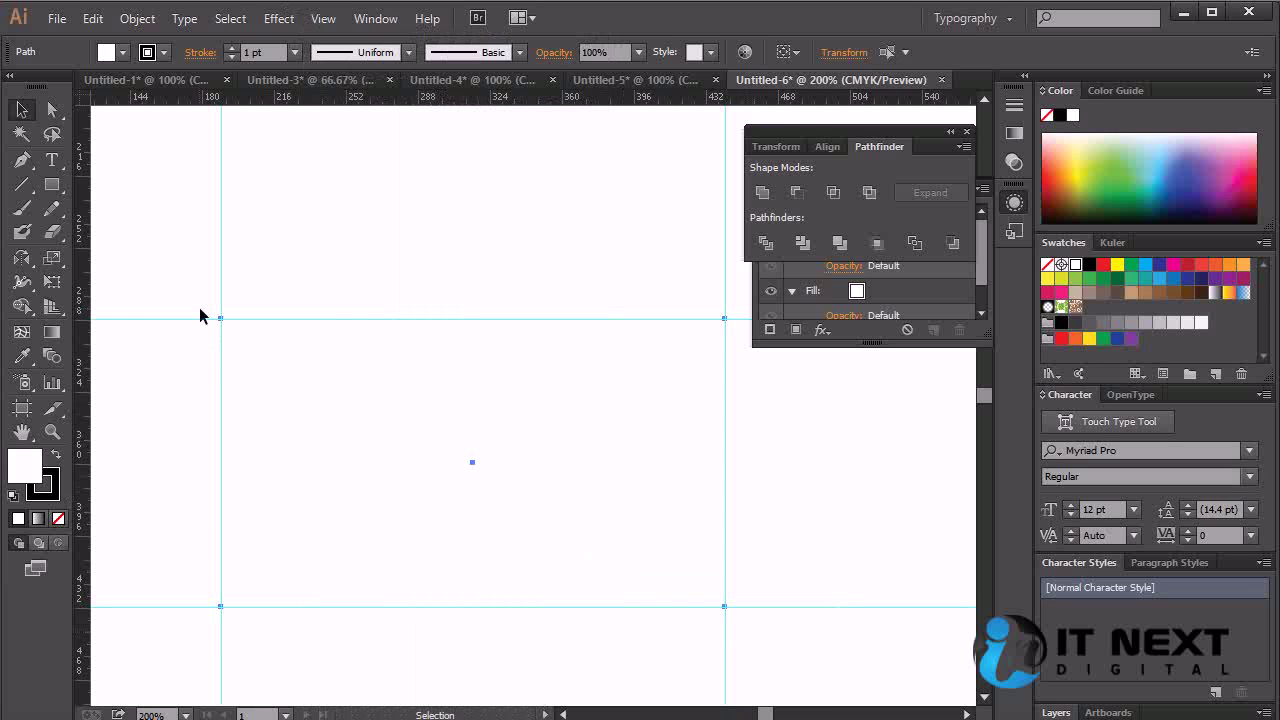
click(840, 449)
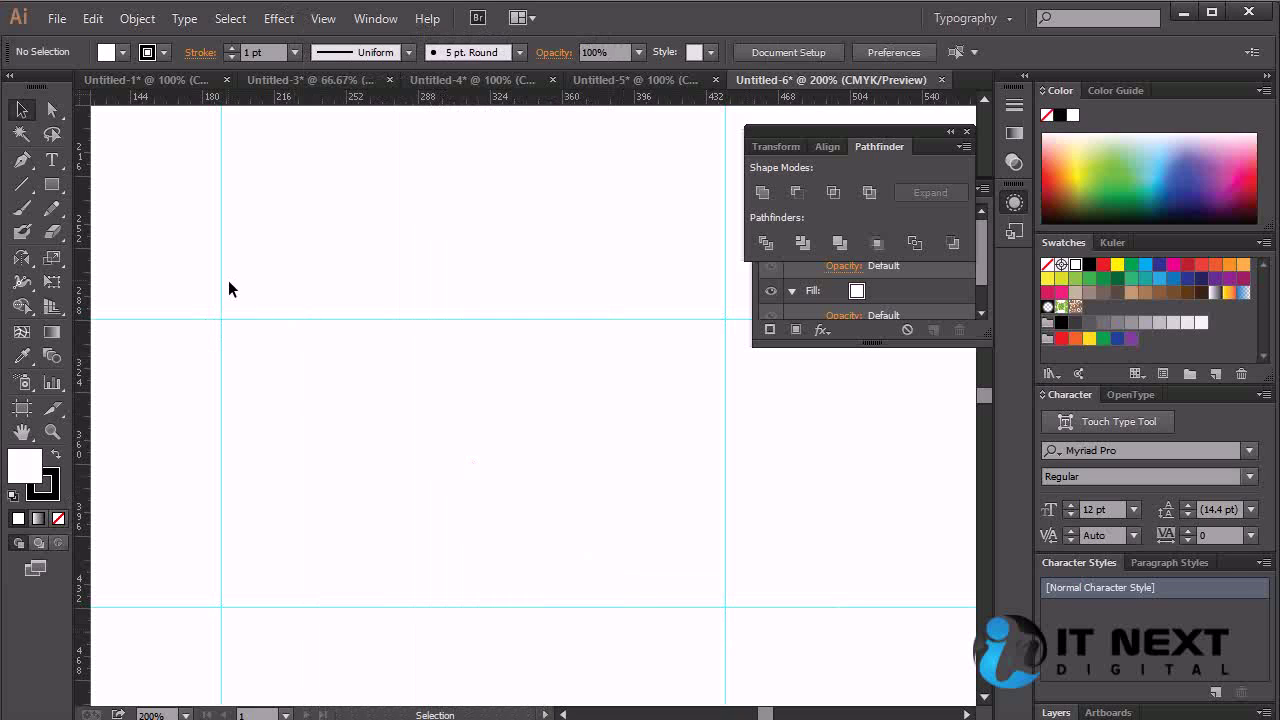
Delete the four ruler guides around the rectangular guide.
drag(221, 277, 66, 276)
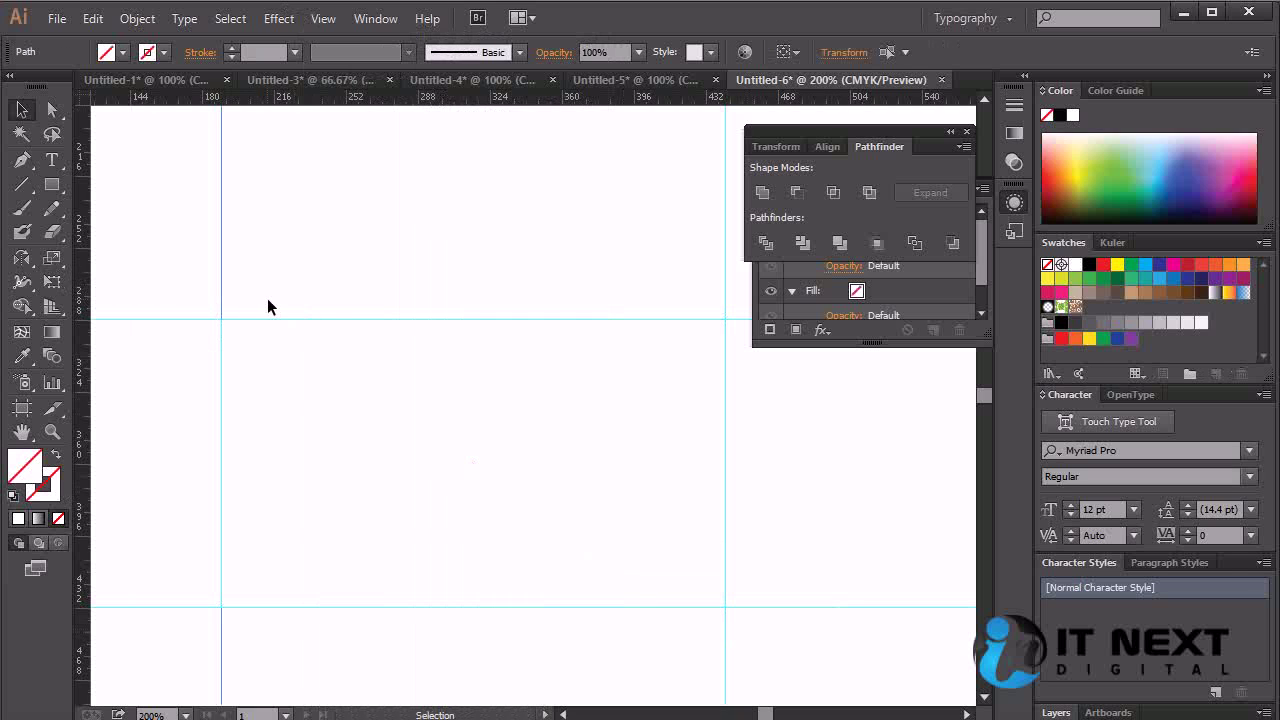
click(437, 317)
click(166, 324)
key(Delete)
click(184, 607)
key(Delete)
click(726, 240)
key(Delete)
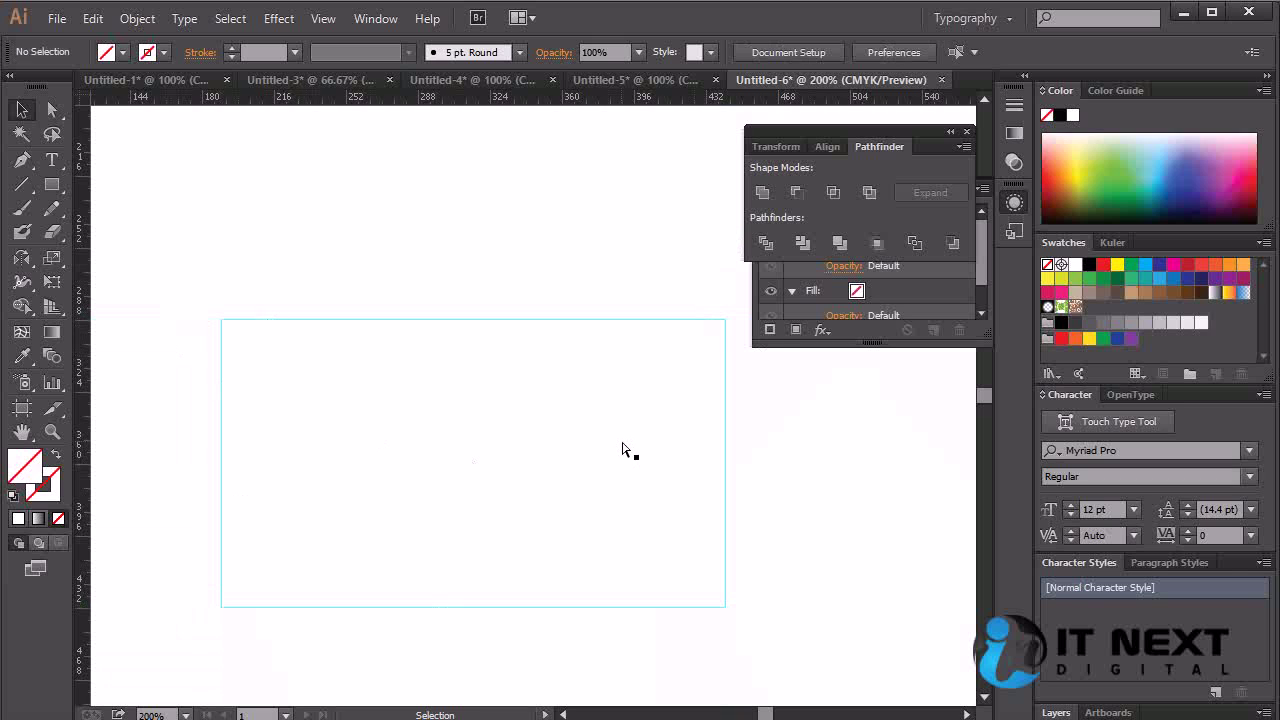
Undo the deletion of the four ruler guides around the rectangular guide.
key(ctrl+z)
key(ctrl+z)
key(ctrl+z)
key(ctrl+z)
key(ctrl+z)
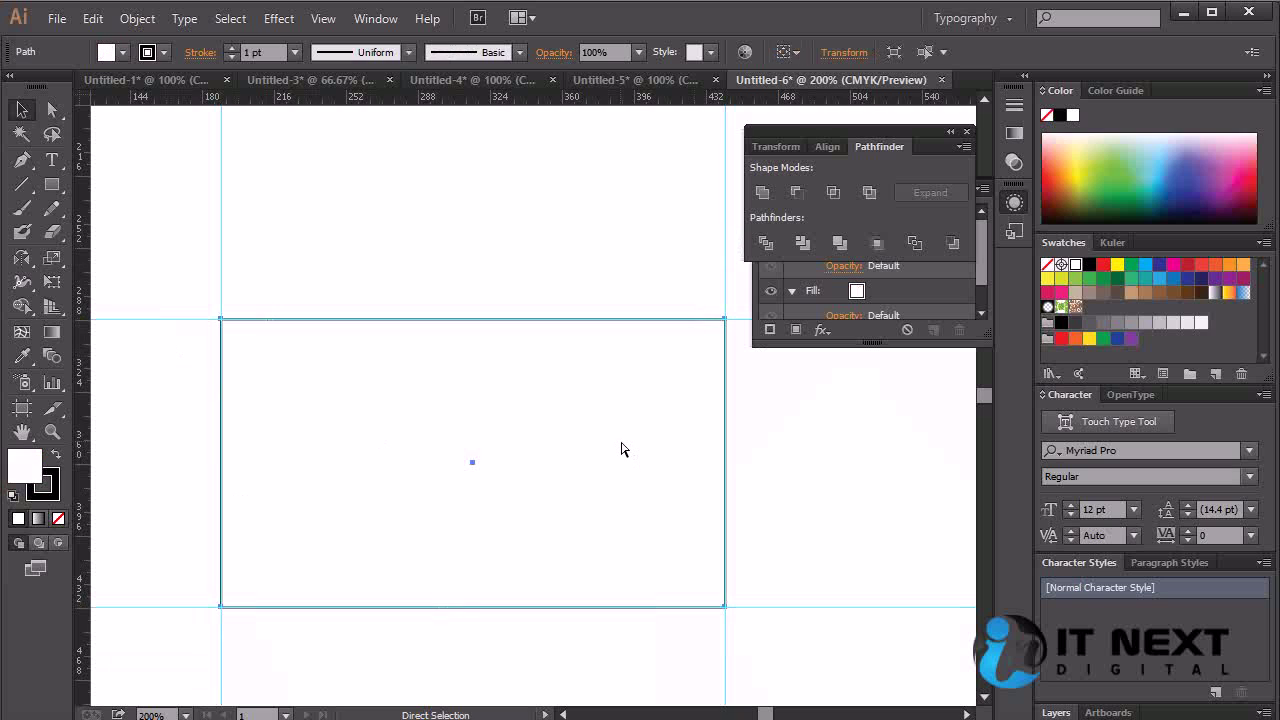
key(ctrl+z)
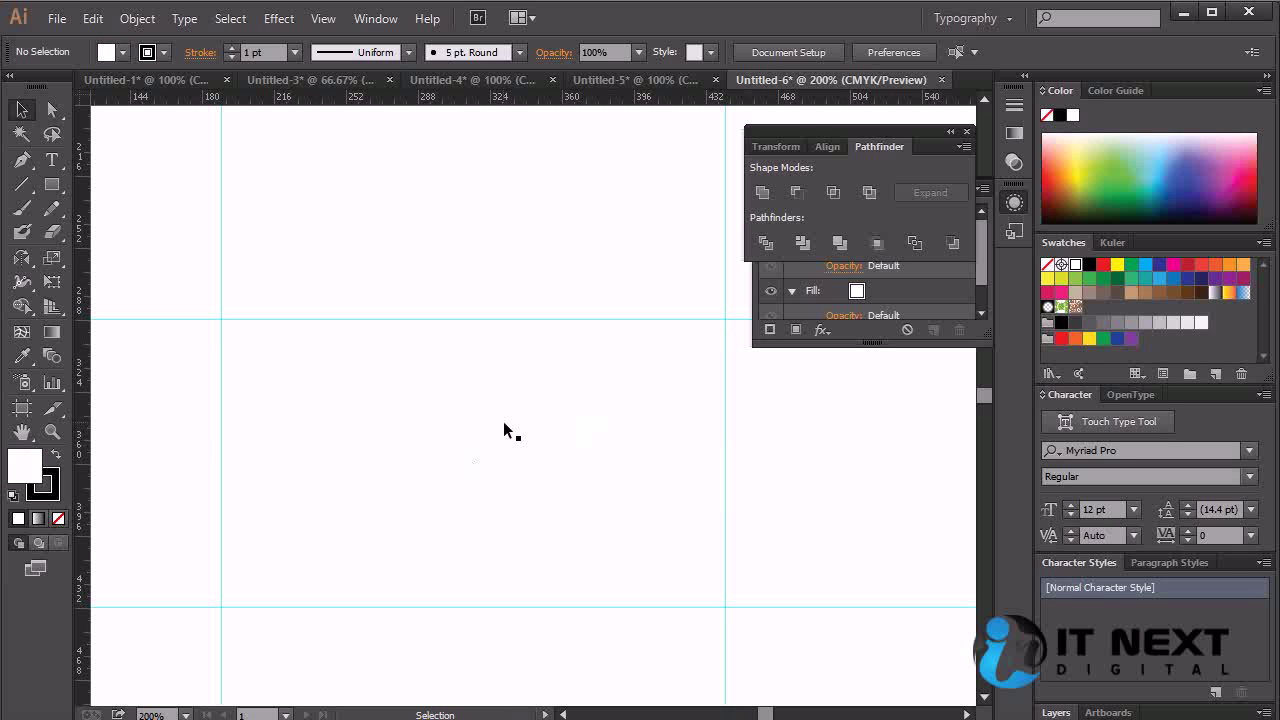
Draw a full-width rectangle across the top third of the guide frame, with no stroke and a C=50 M=0 Y=100 K=0 green fill.
click(52, 184)
mouse_move(306, 369)
mouse_down()
mouse_move(474, 466)
mouse_move(389, 418)
mouse_move(725, 421)
mouse_up()
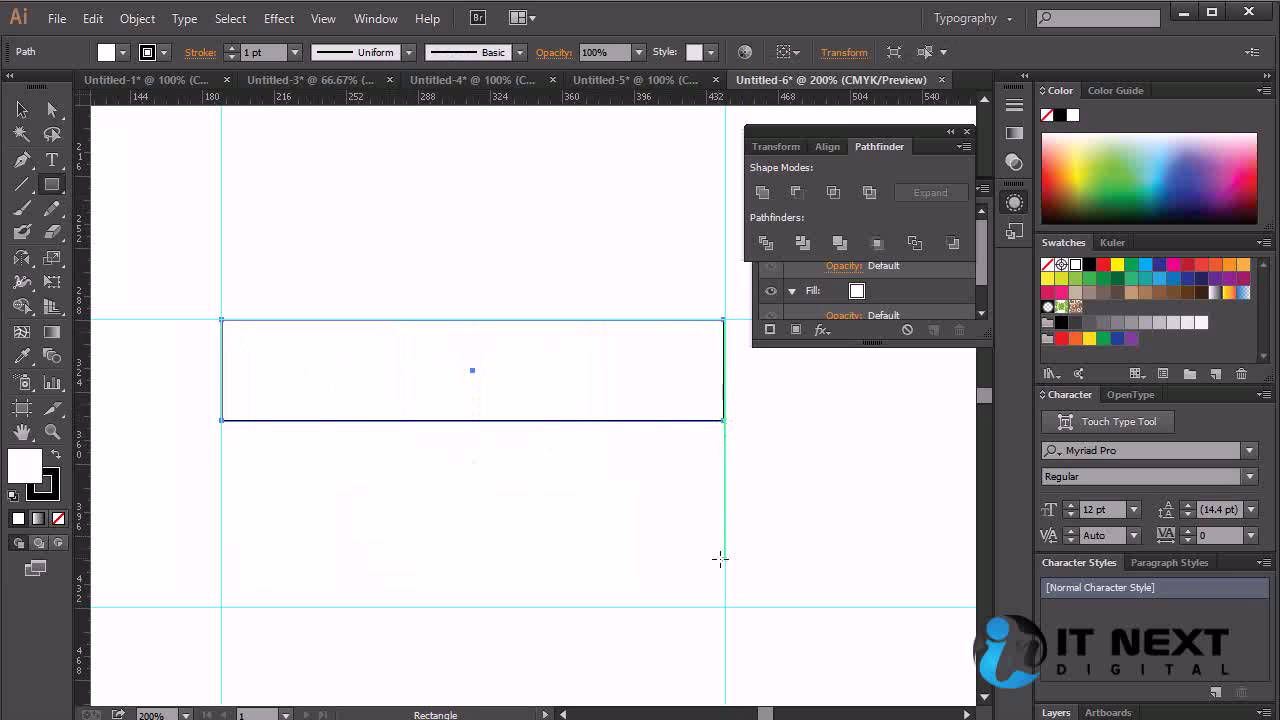
click(58, 518)
click(54, 496)
click(58, 519)
click(26, 472)
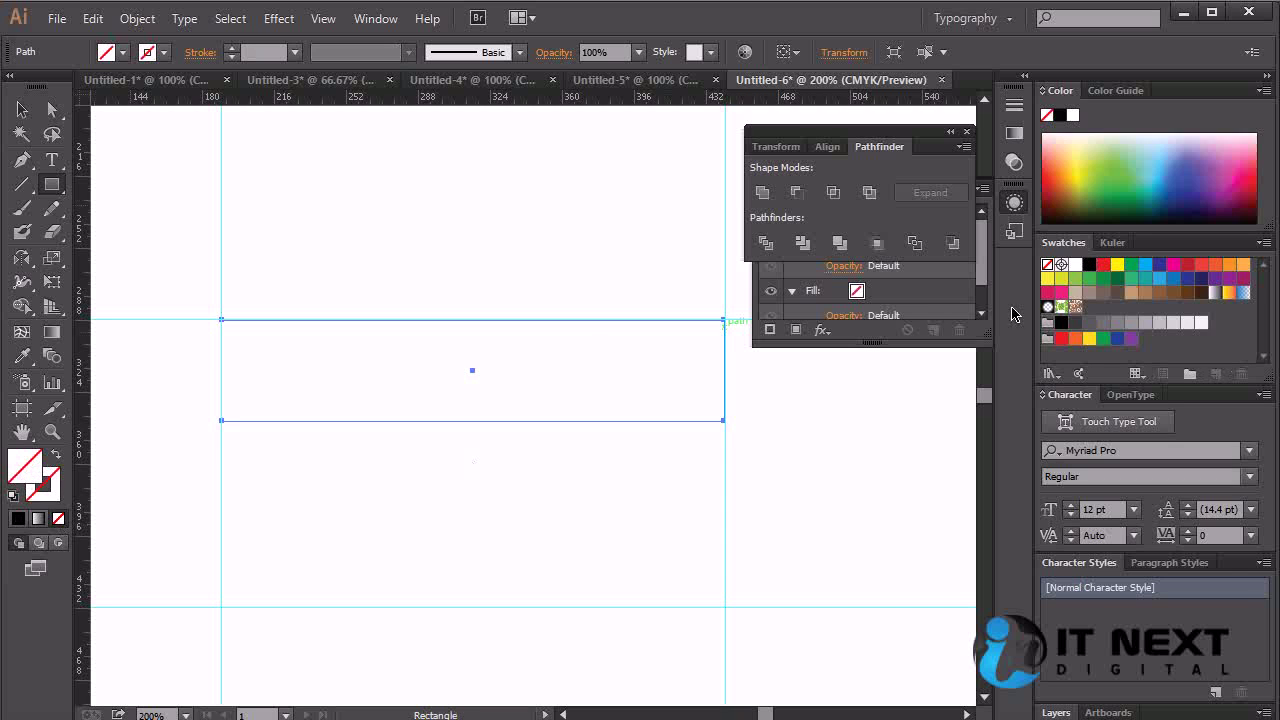
click(1089, 279)
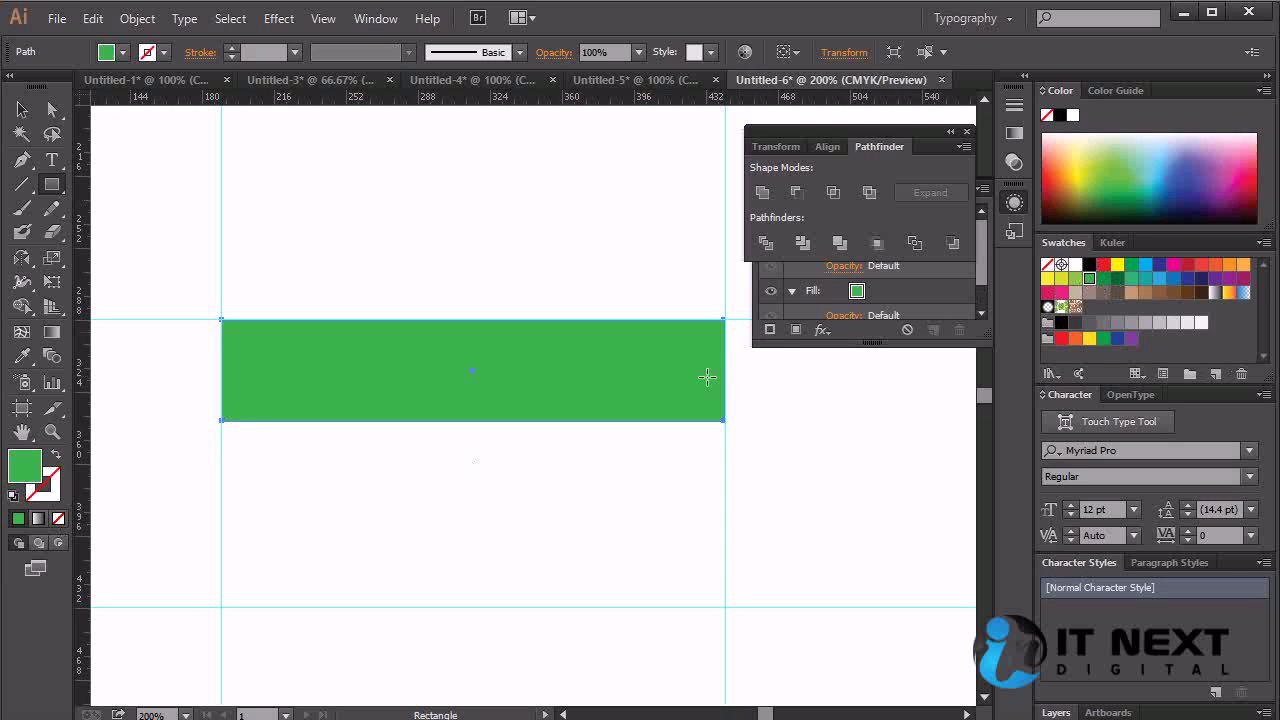
click(1075, 279)
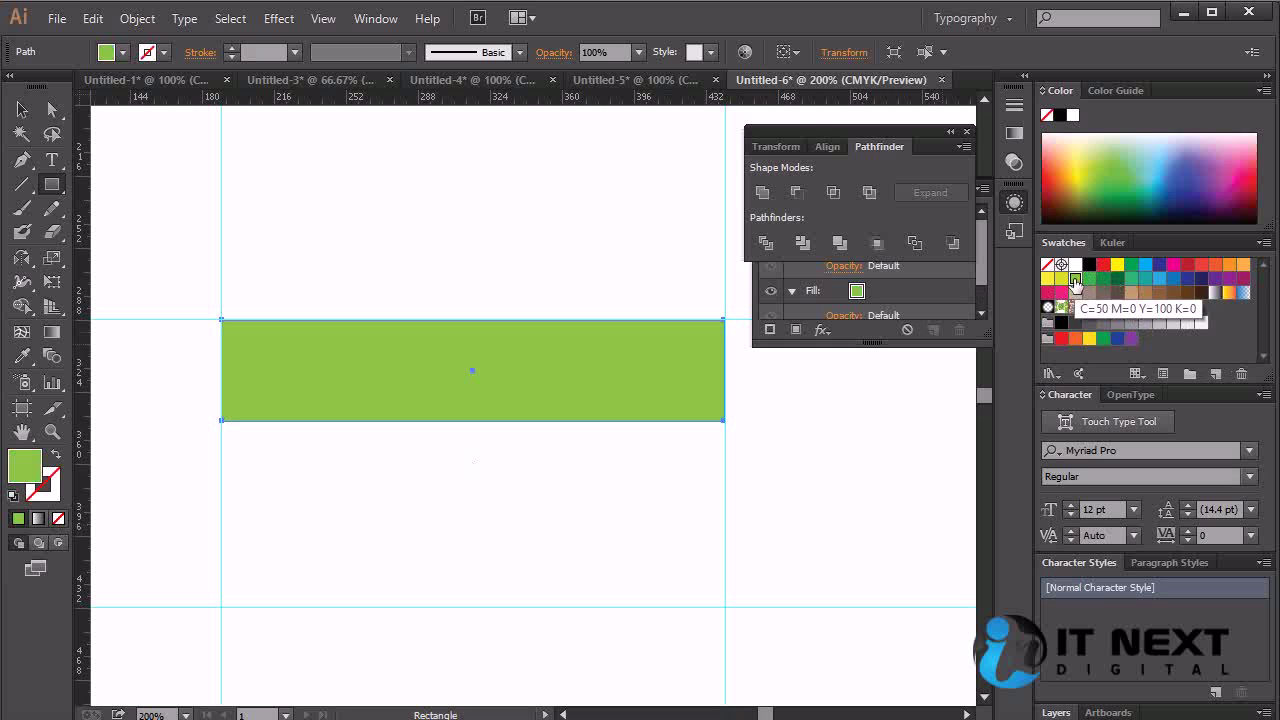
drag(473, 462, 637, 464)
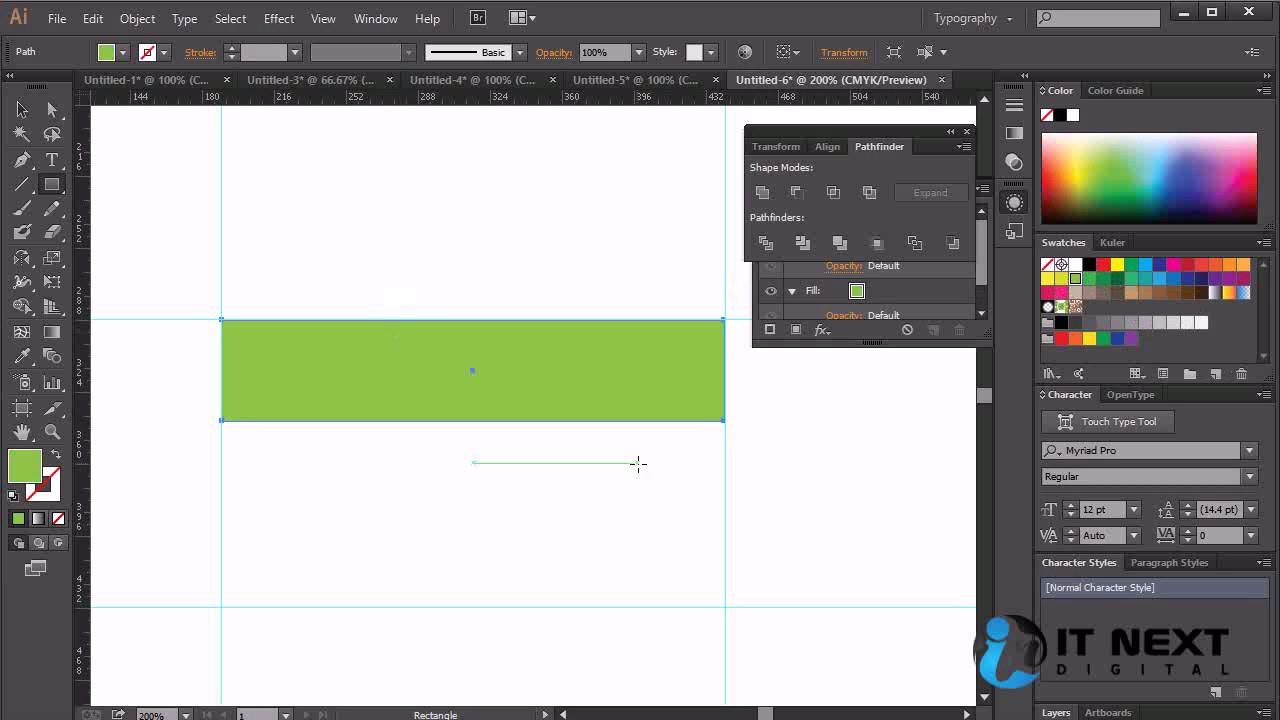
Pull the green rectangle's lower-left corner straight down along the frame edge to about Y 411.5 pt, making its lower edge slanted.
click(51, 109)
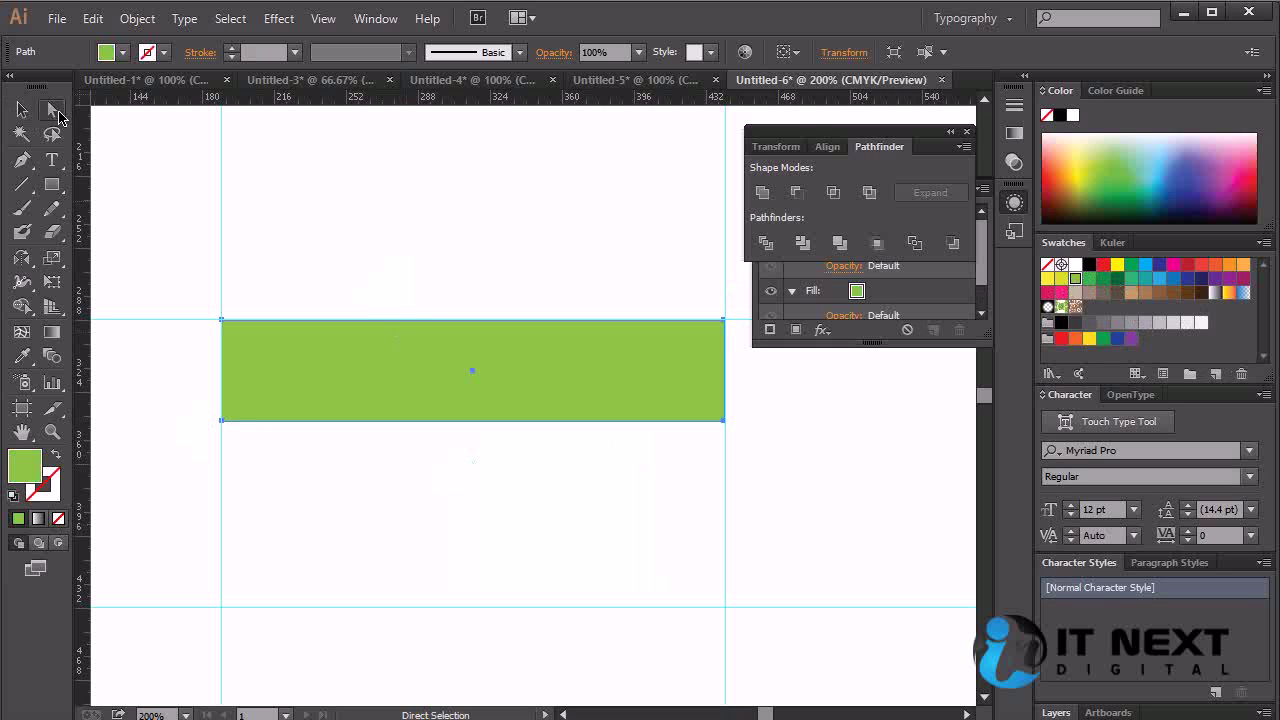
click(363, 256)
click(224, 424)
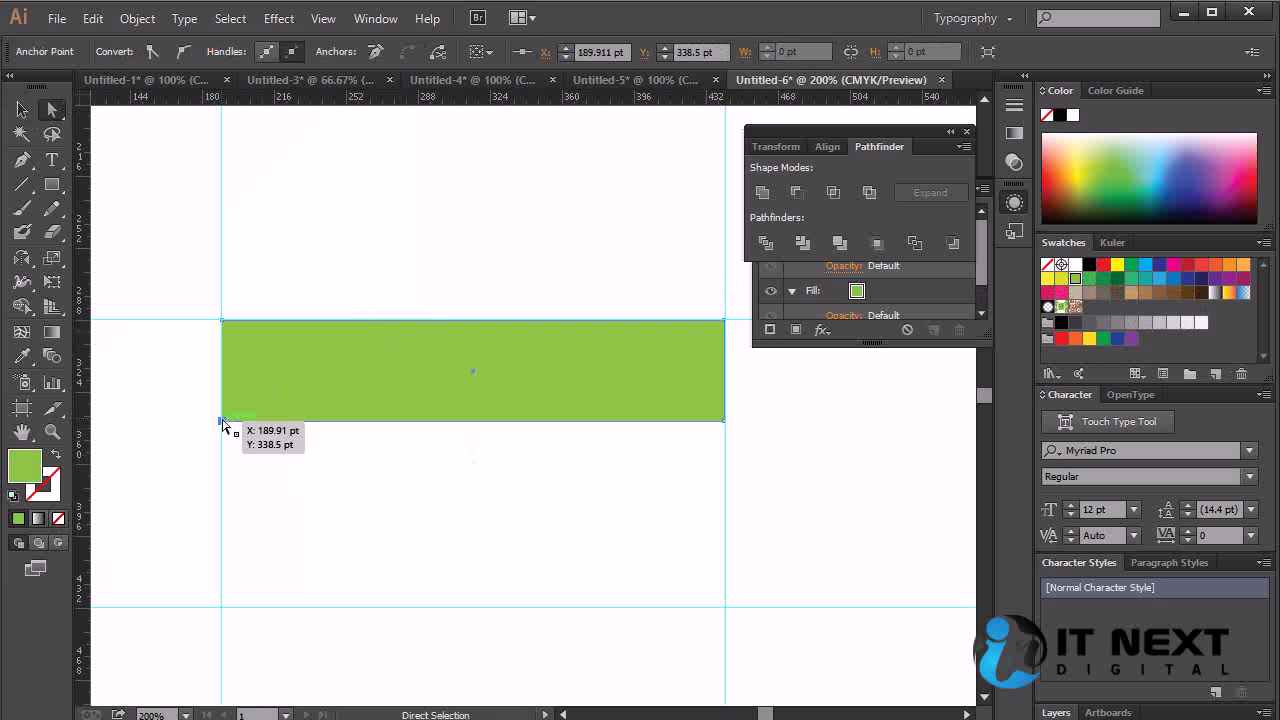
drag(224, 424, 222, 566)
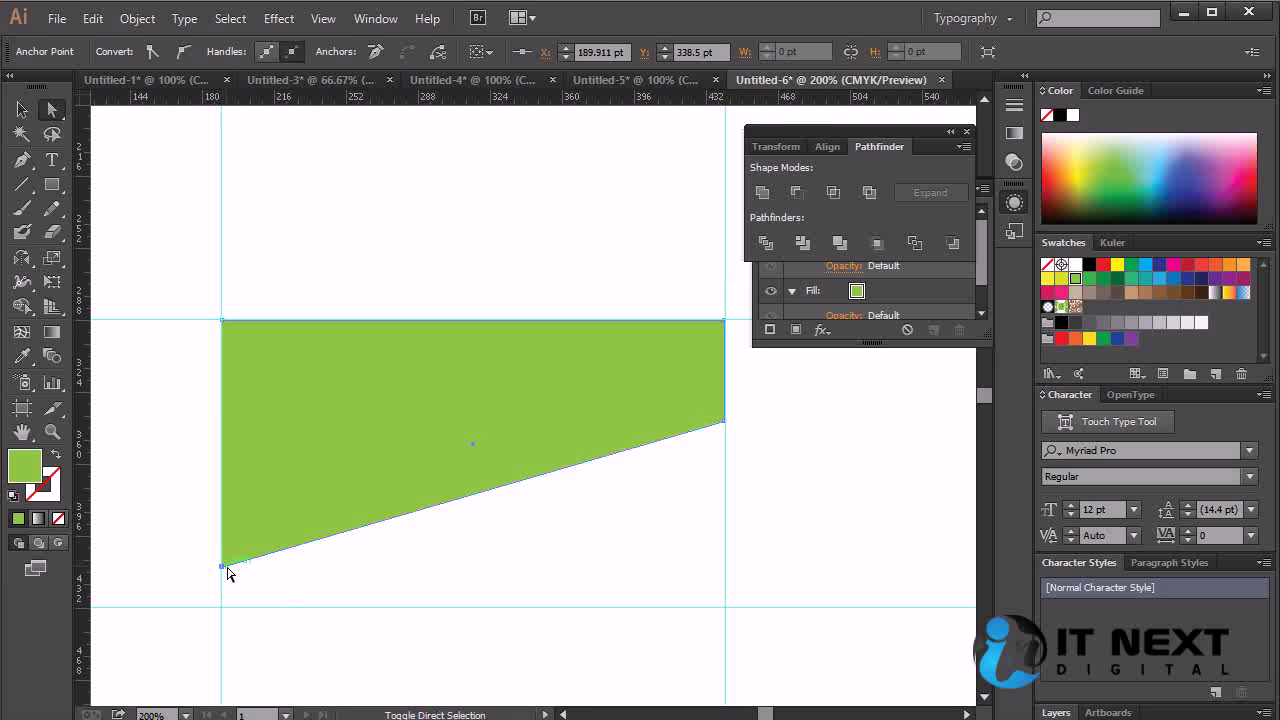
Add an anchor point midway along the slanted edge, move it to X 306 pt, Y 334.5 pt, and smooth it so the edge arches upward.
key(o)
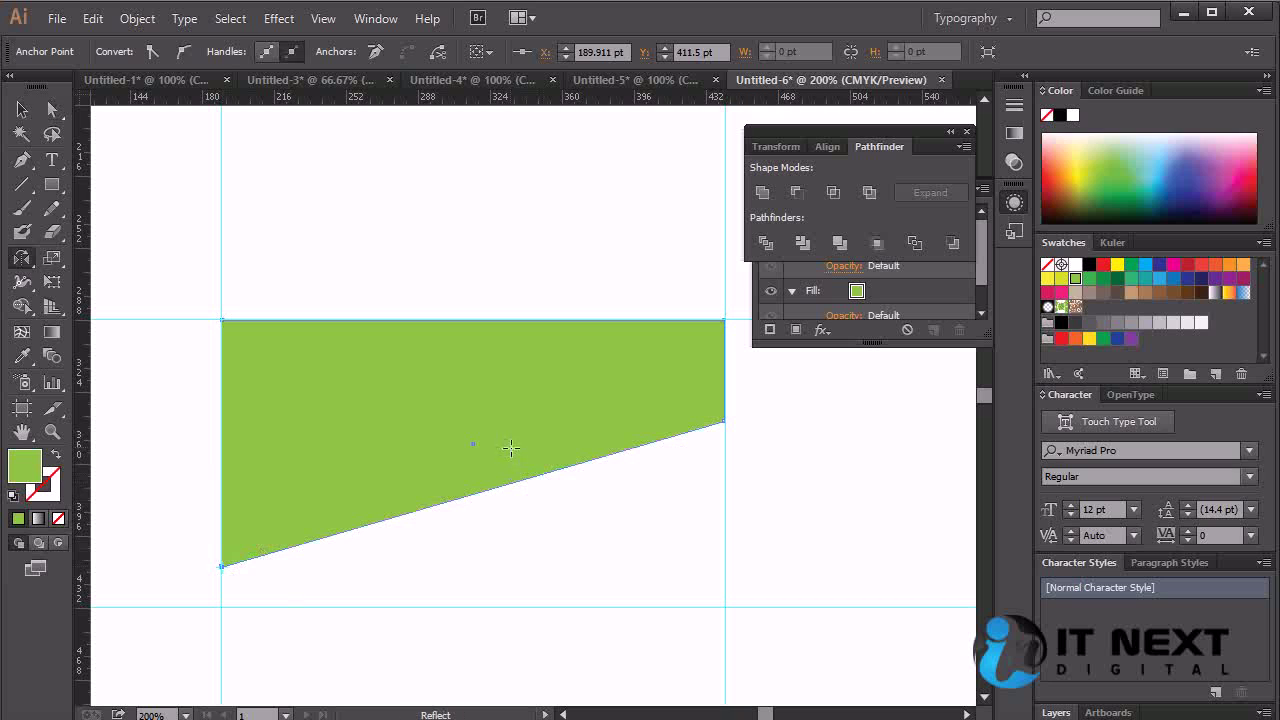
key(p)
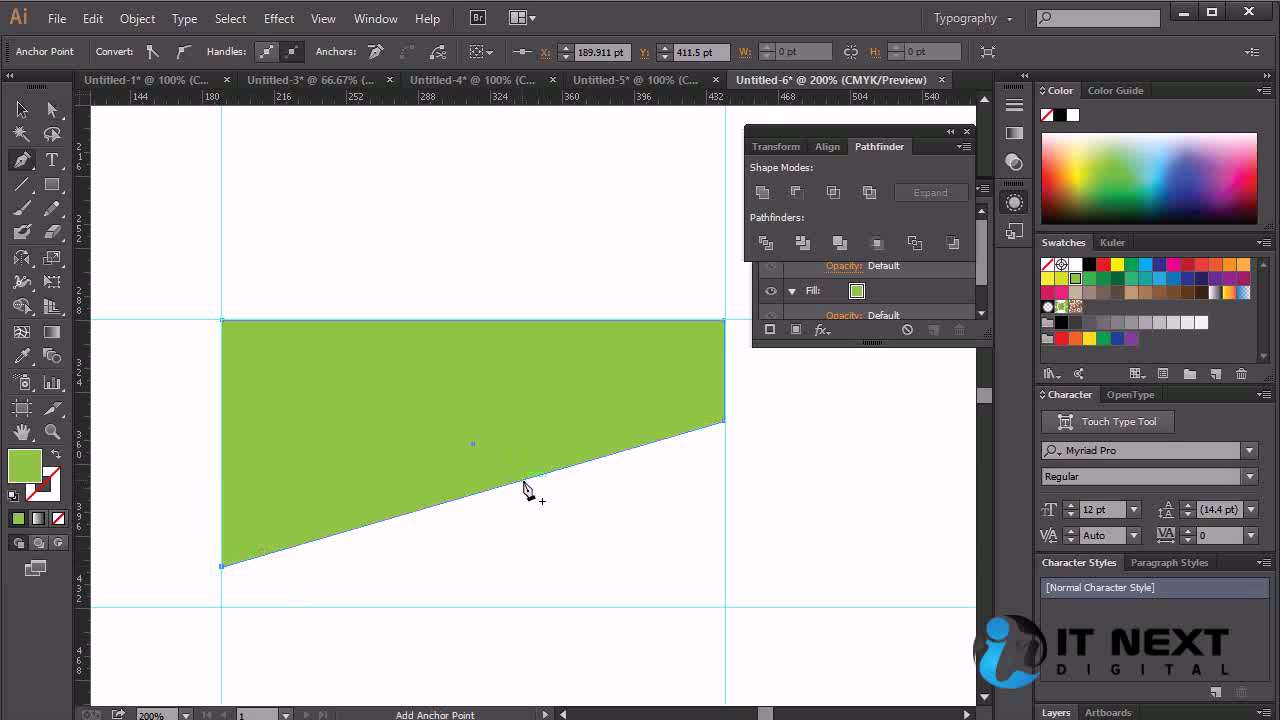
click(488, 491)
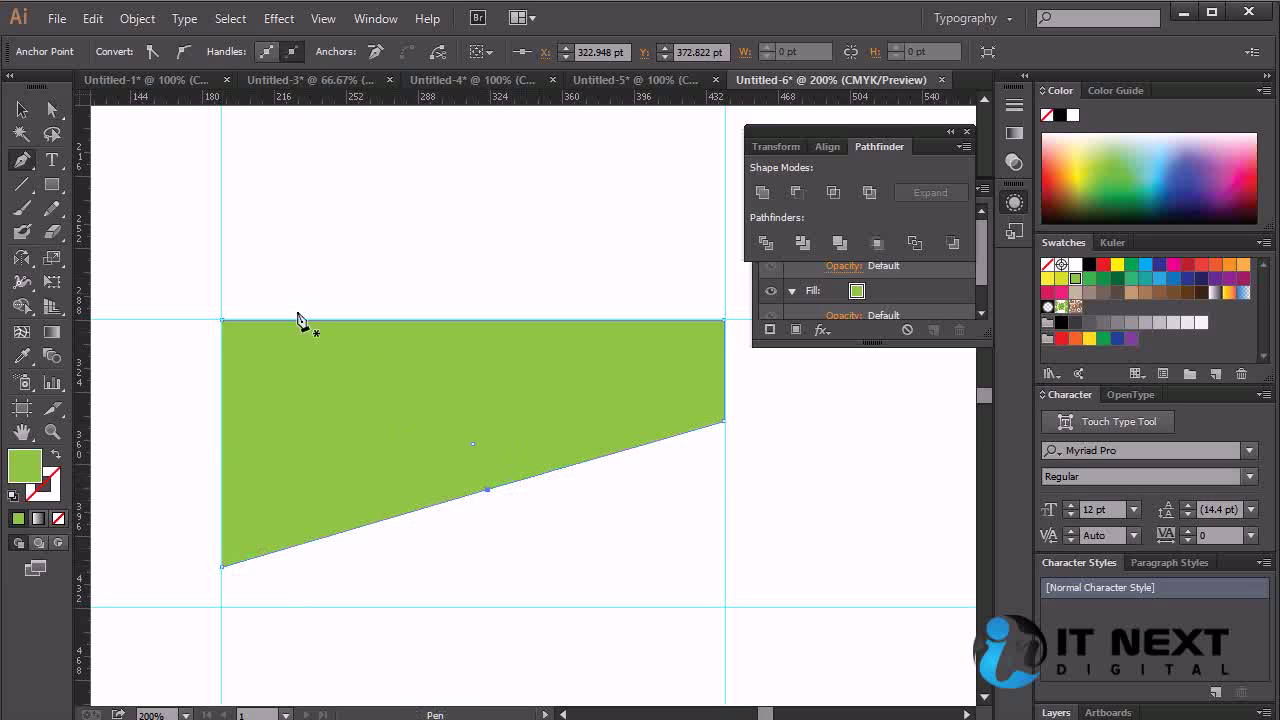
click(52, 109)
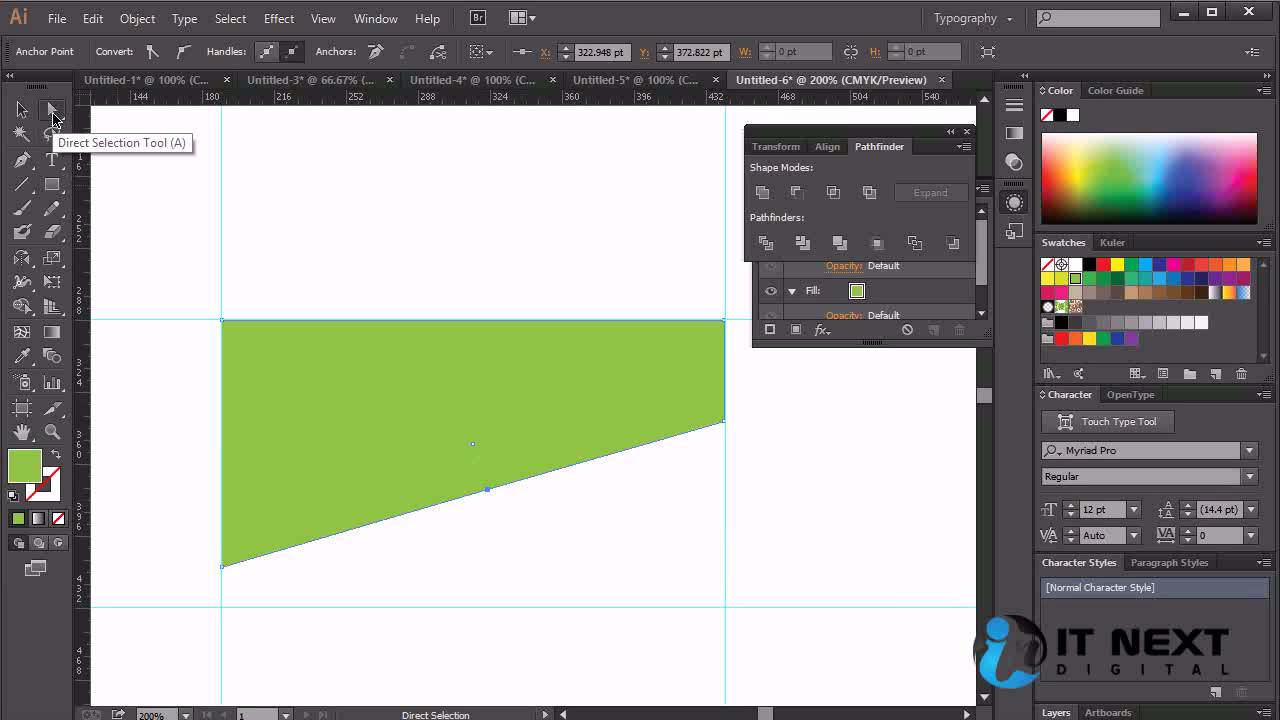
click(24, 160)
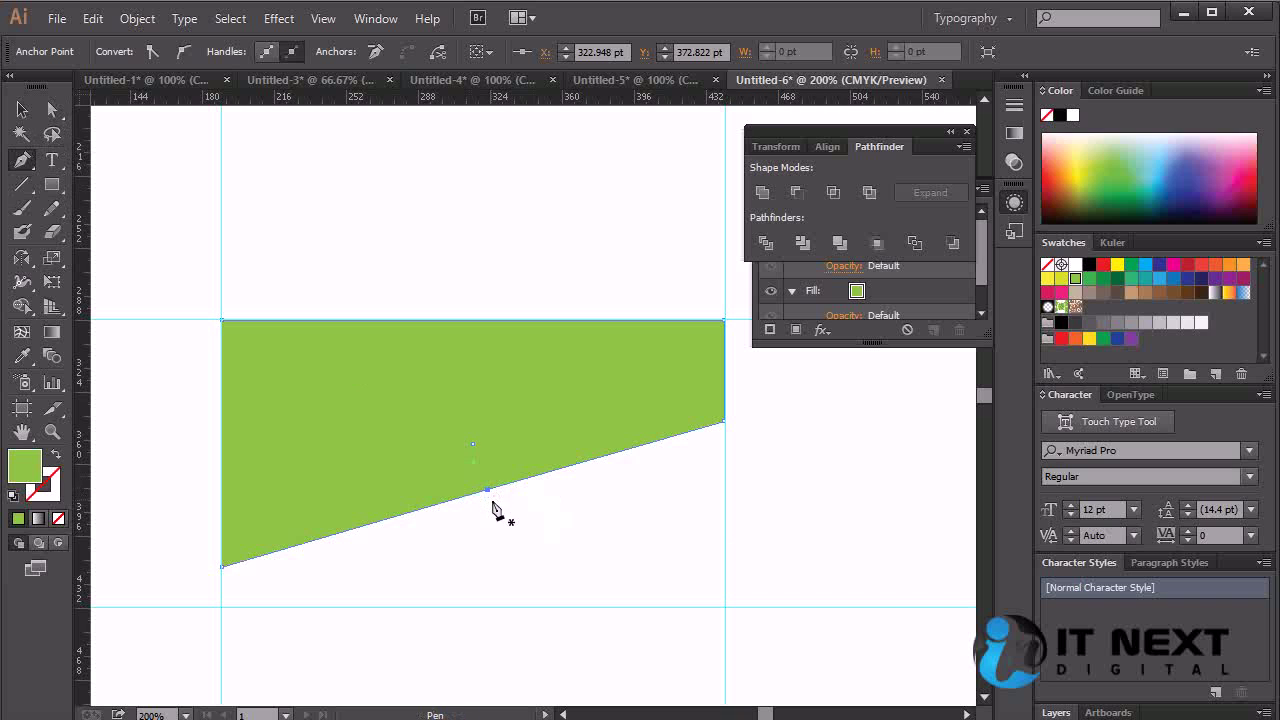
drag(487, 490, 256, 482)
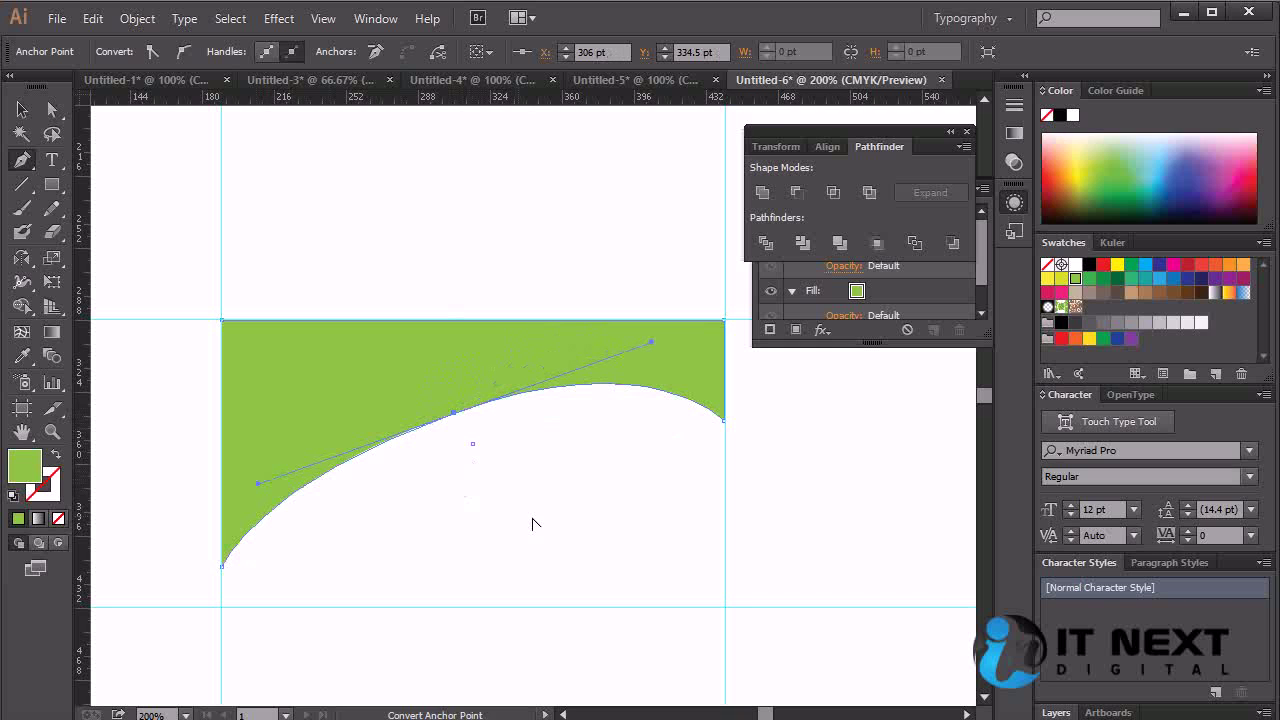
click(22, 109)
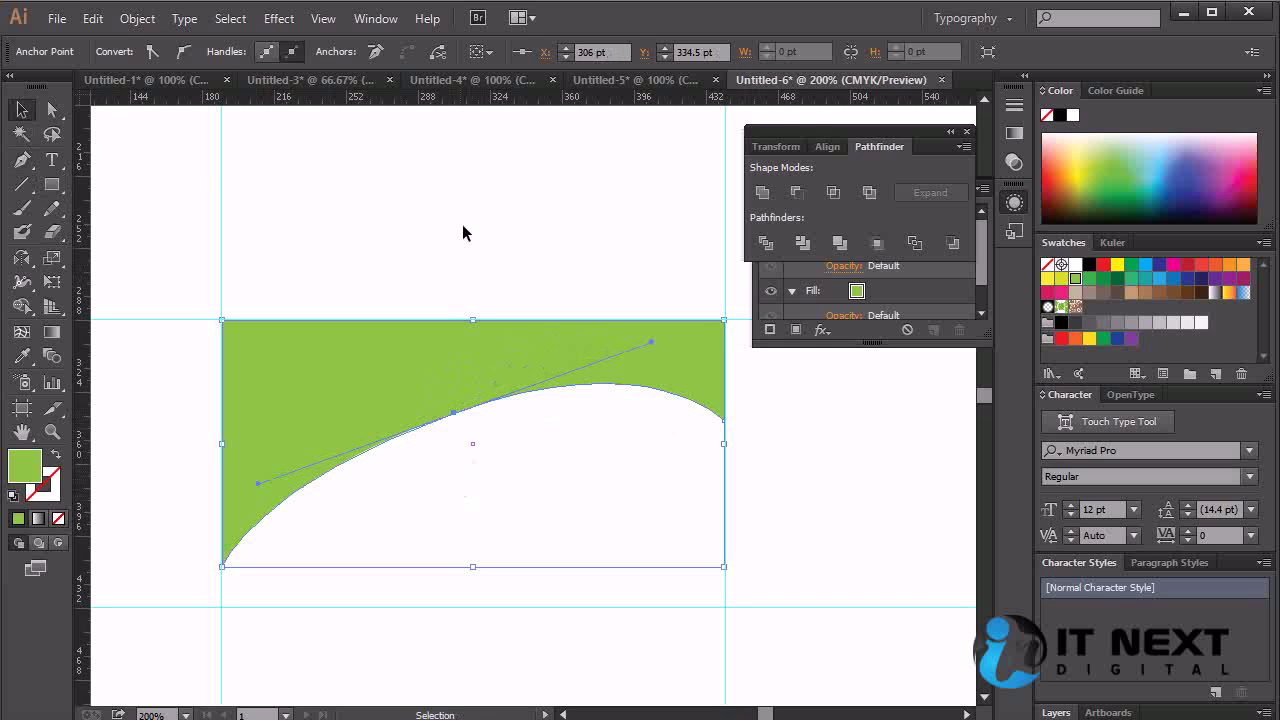
click(463, 228)
click(307, 376)
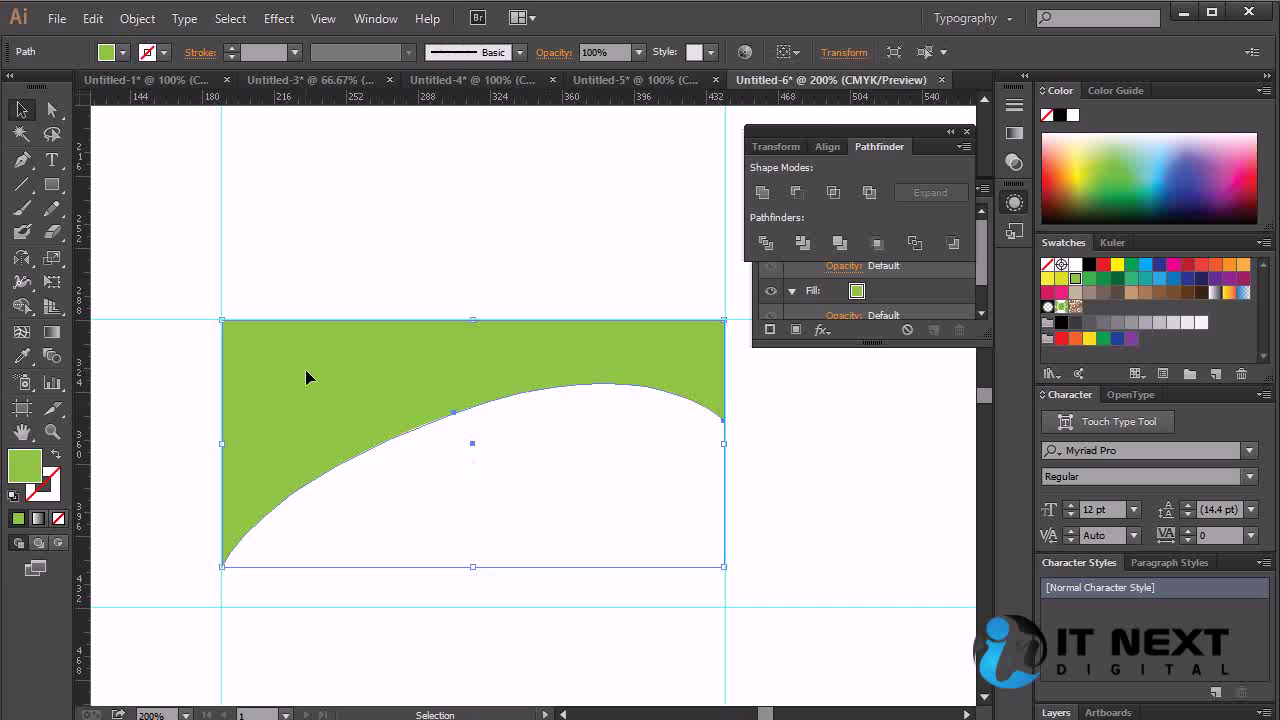
click(480, 186)
click(419, 377)
Copy the complete GREENKISS logo with its tagline from the Untitled-5 document and paste it into Untitled-6.
click(640, 80)
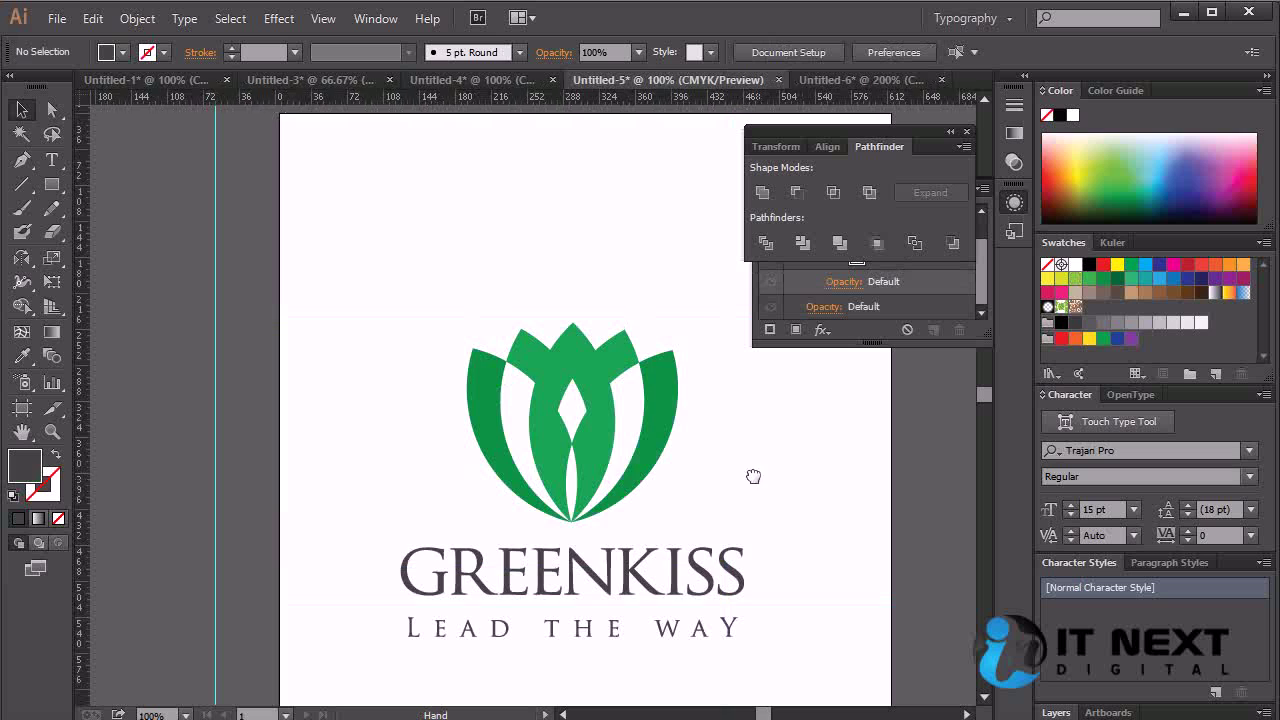
drag(765, 472, 699, 410)
drag(695, 266, 297, 634)
key(a)
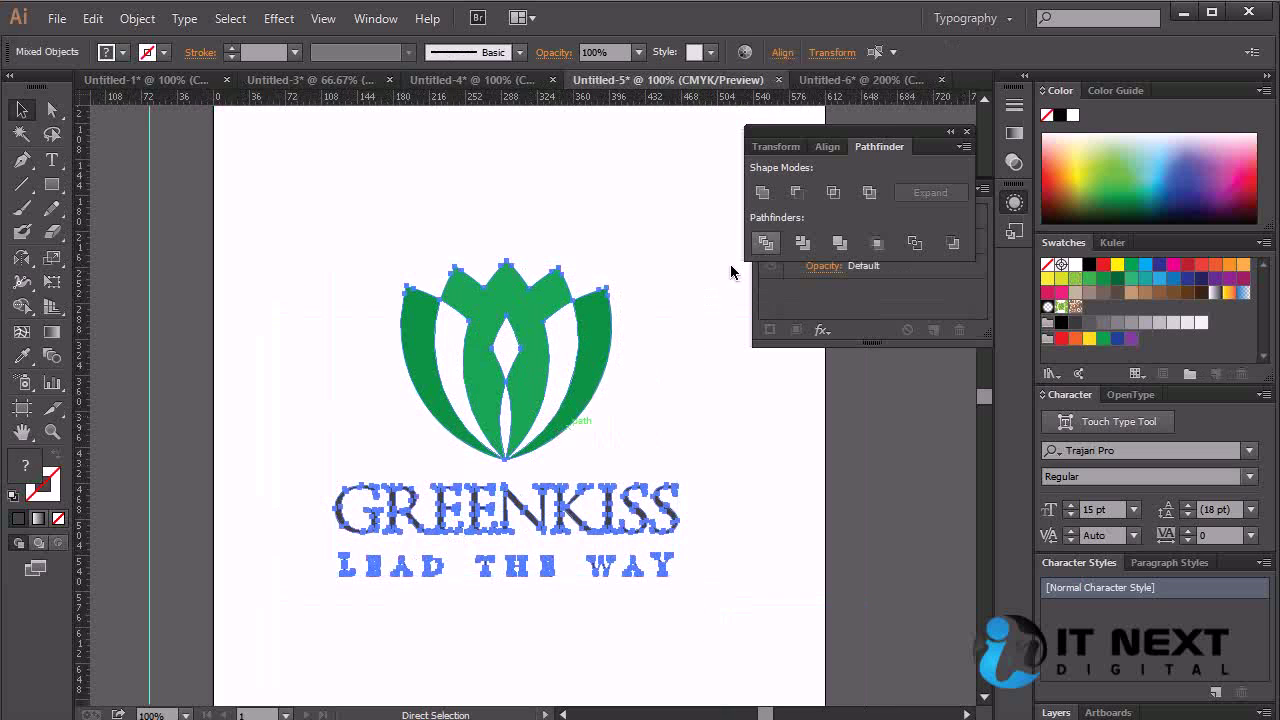
key(ctrl+Tab)
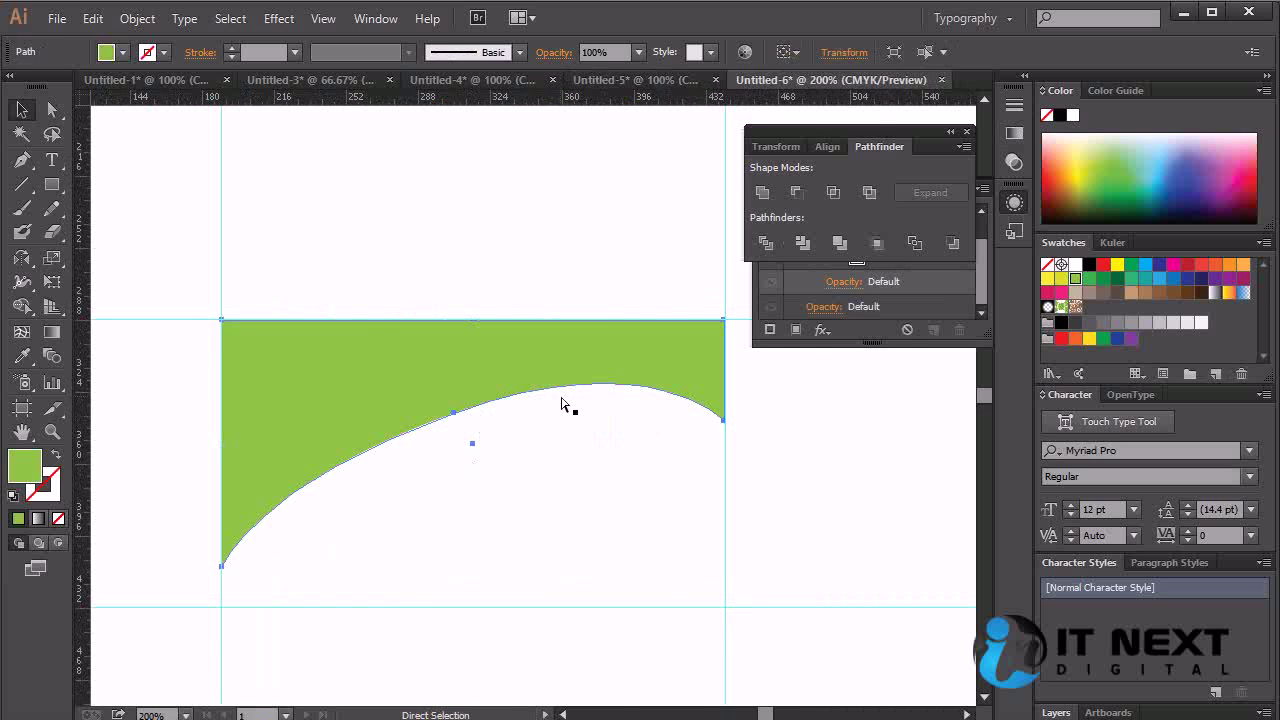
key(ctrl+v)
Scale the pasted logo down and position it inside the upper-left part of the green shape.
drag(349, 197, 396, 319)
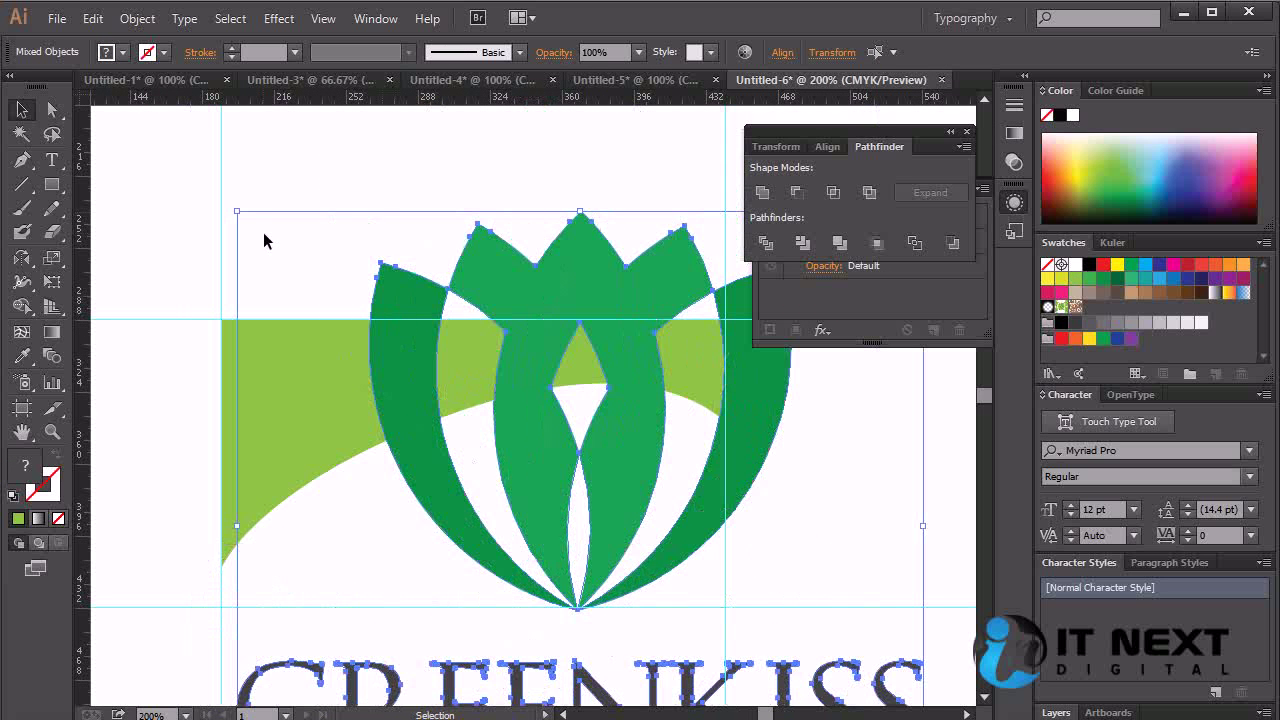
drag(240, 211, 392, 274)
drag(593, 261, 340, 361)
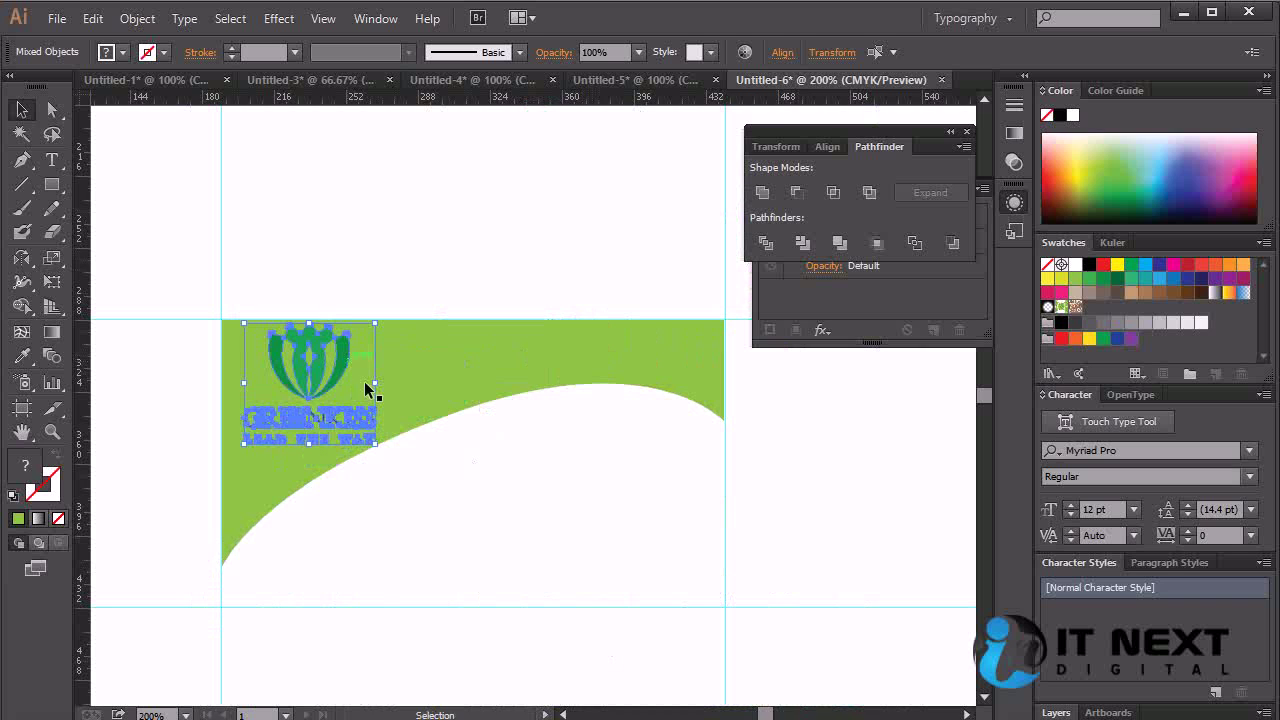
drag(380, 448, 357, 428)
drag(310, 343, 311, 363)
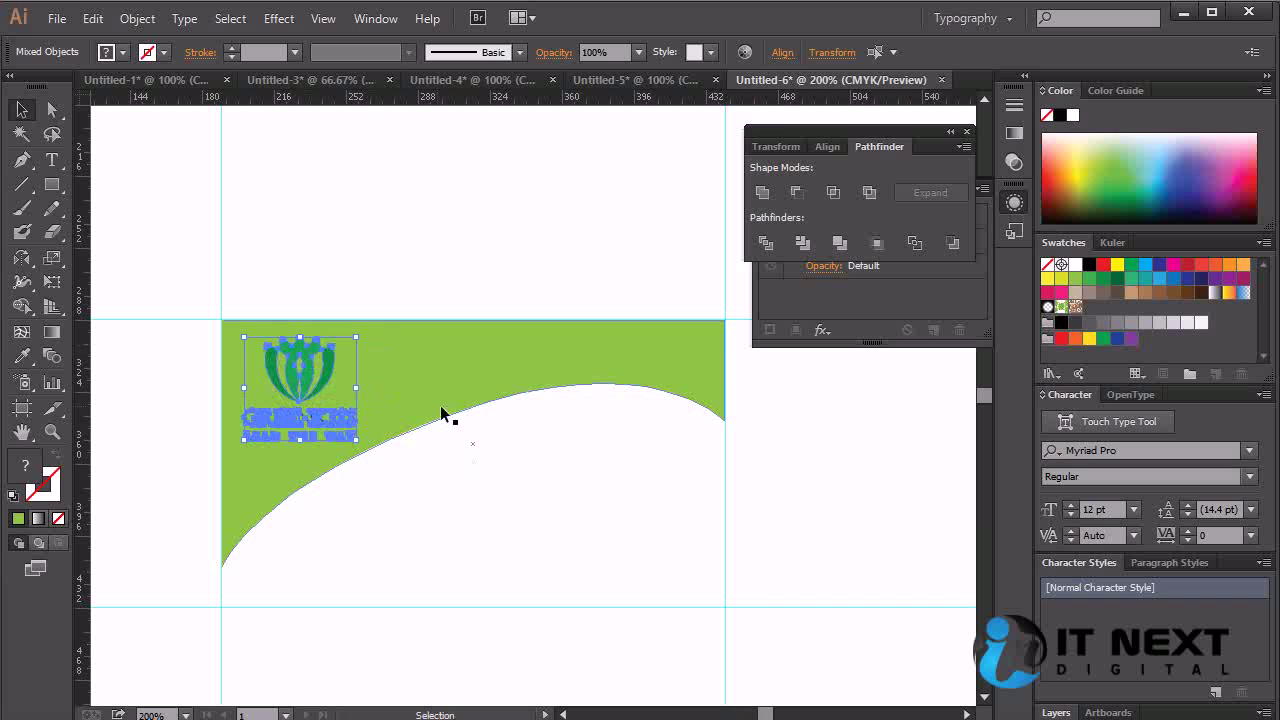
click(470, 270)
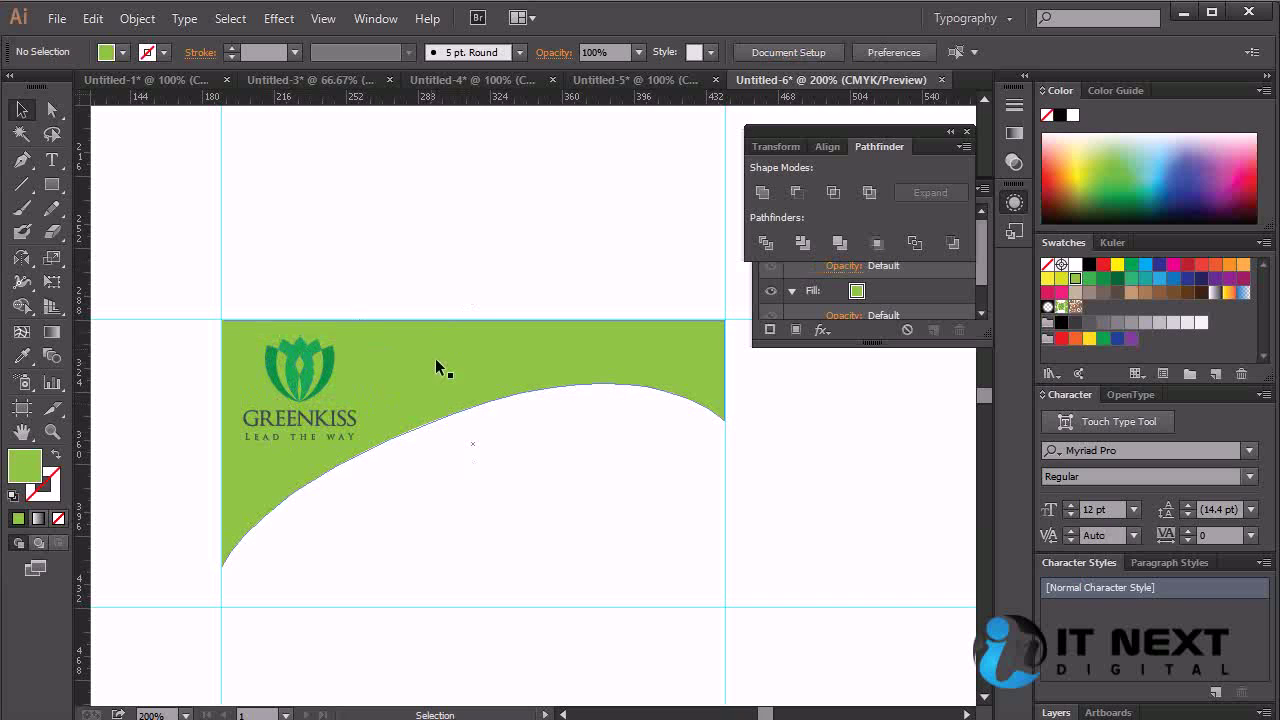
Recolour the lotus symbol of the logo white (ffffff).
click(303, 350)
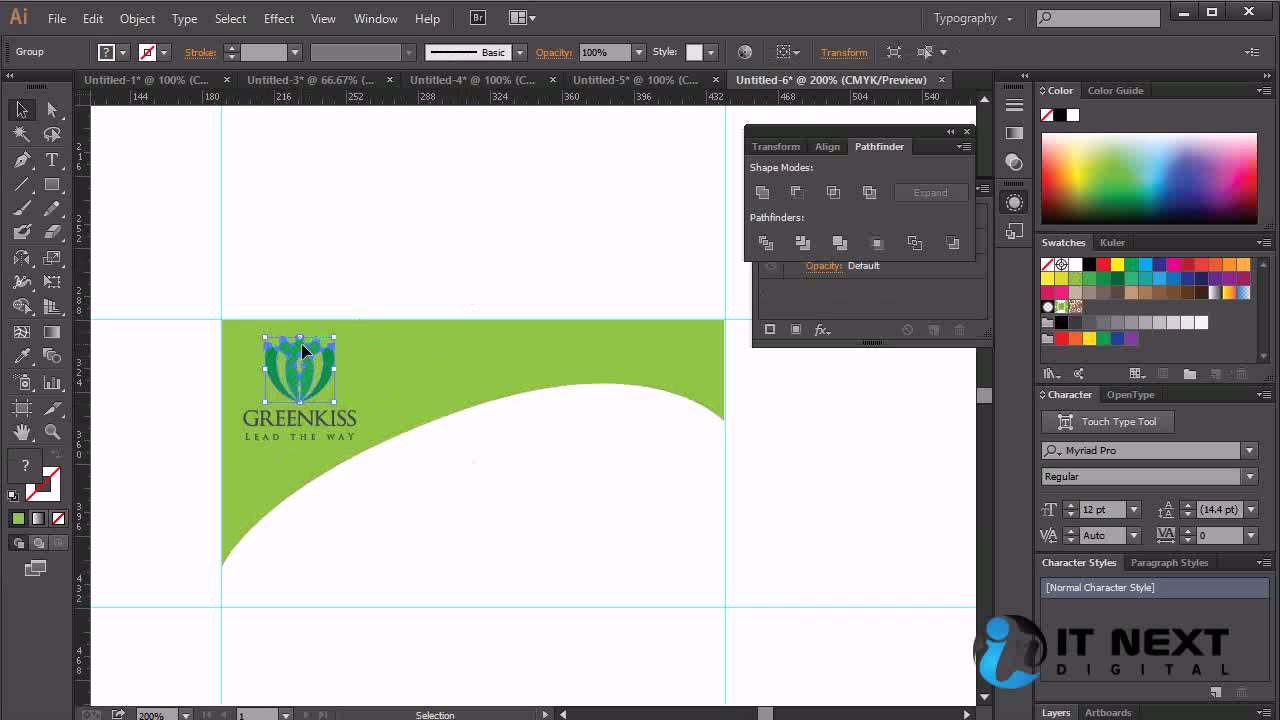
double_click(38, 474)
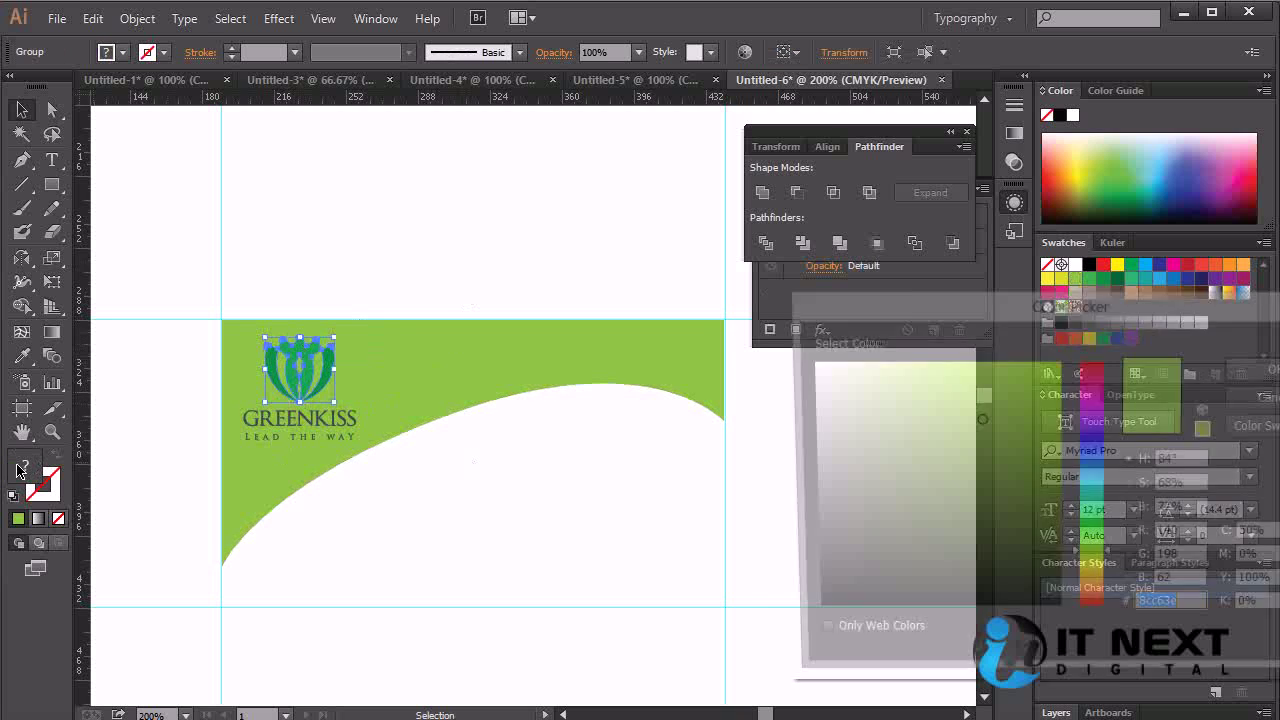
click(828, 369)
drag(828, 369, 801, 353)
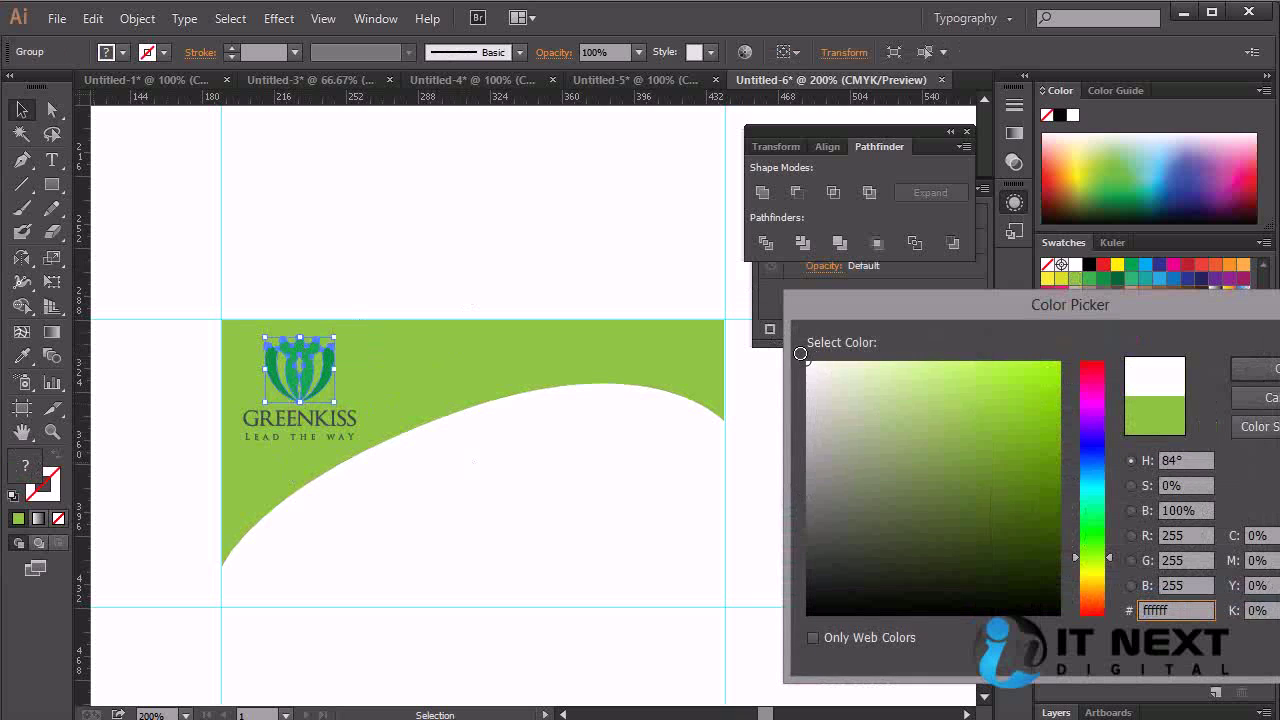
click(1256, 369)
click(476, 220)
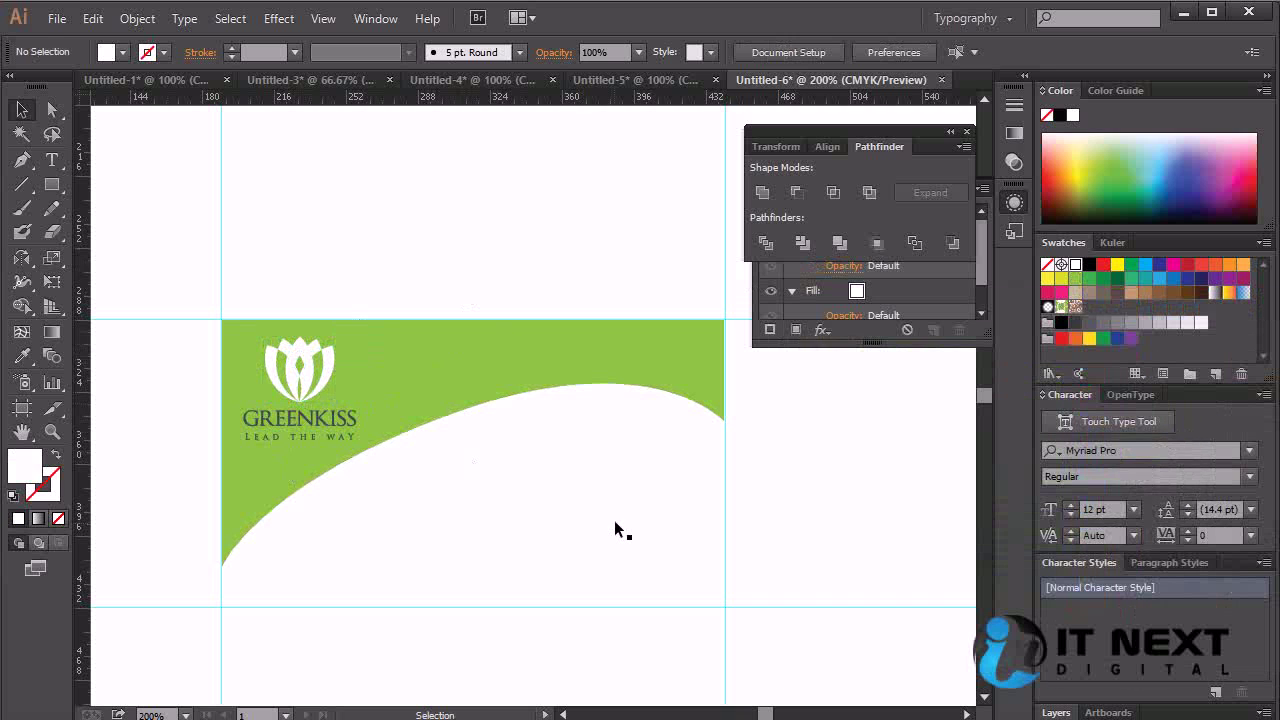
Fill both the GREENKISS name and the "Lead the way" tagline with white.
click(311, 421)
click(509, 528)
click(344, 440)
shift+click(270, 419)
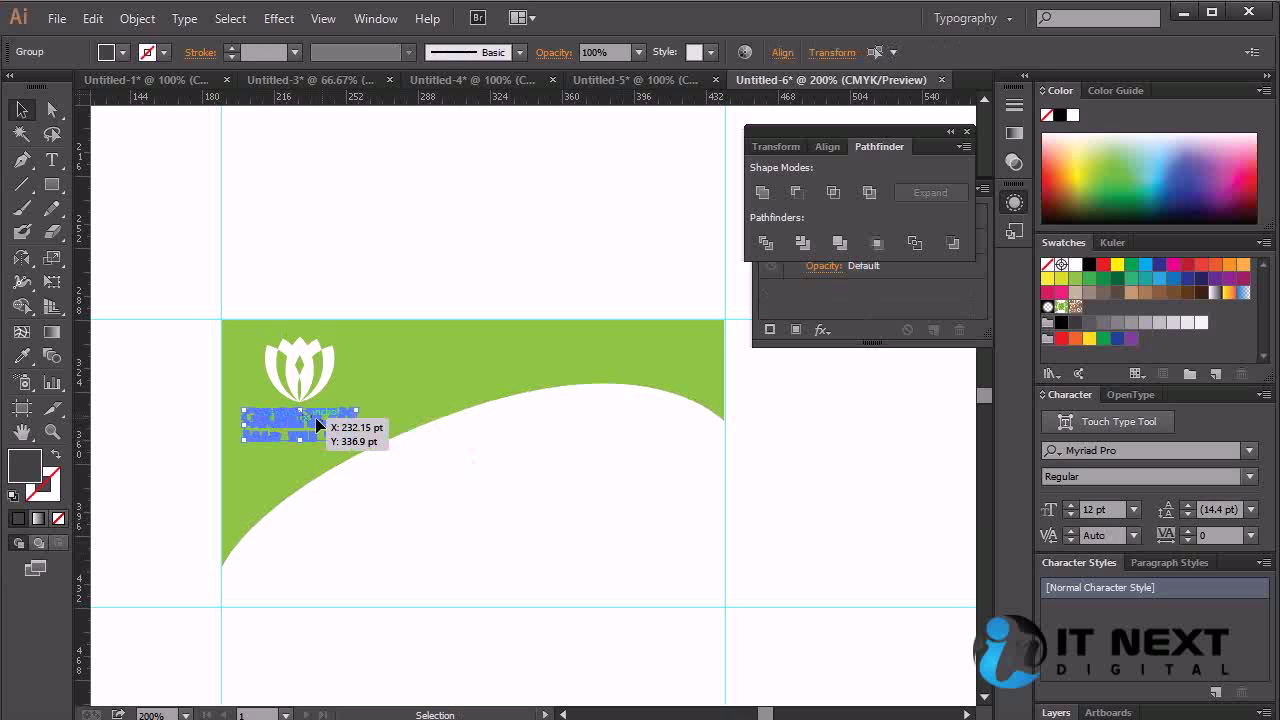
double_click(30, 477)
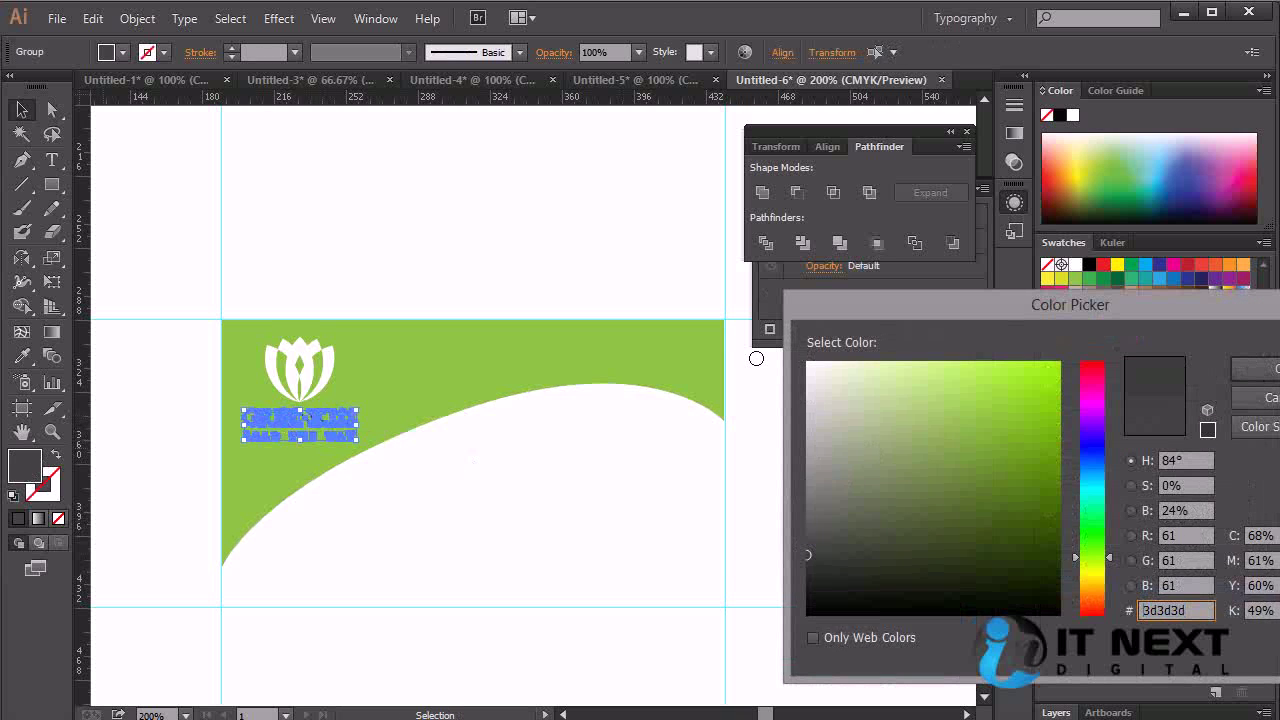
click(1253, 368)
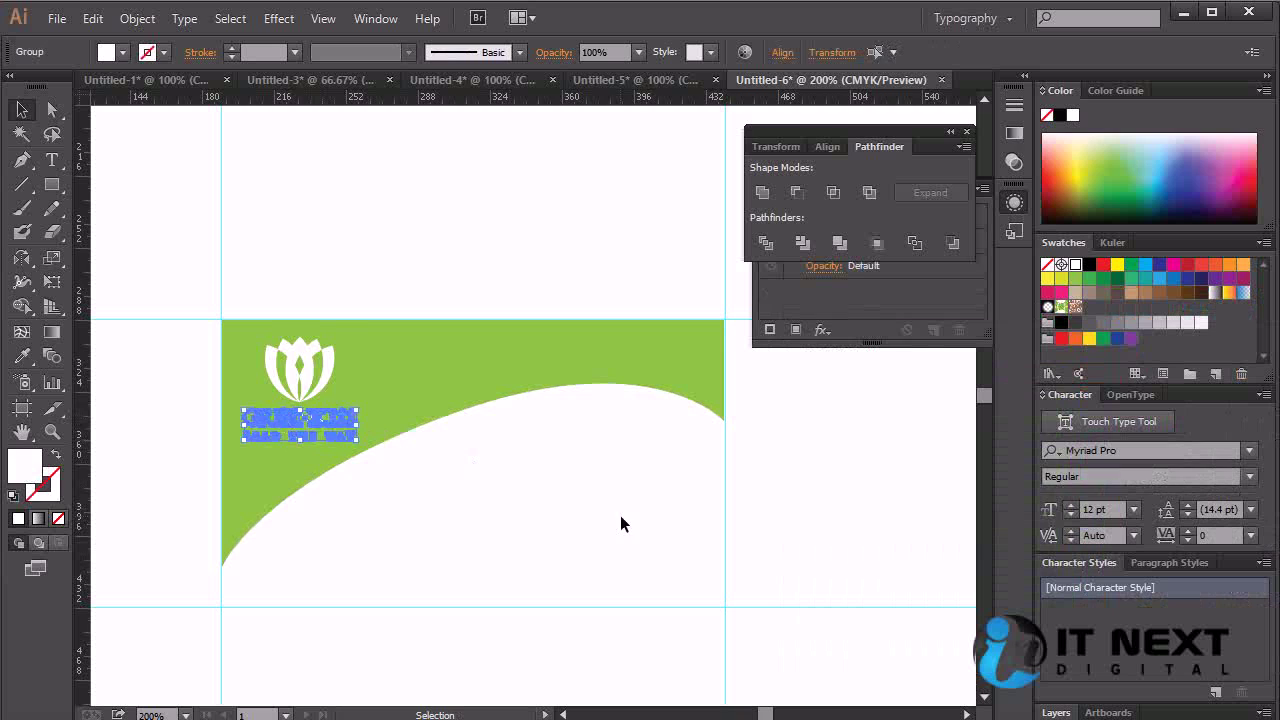
click(615, 533)
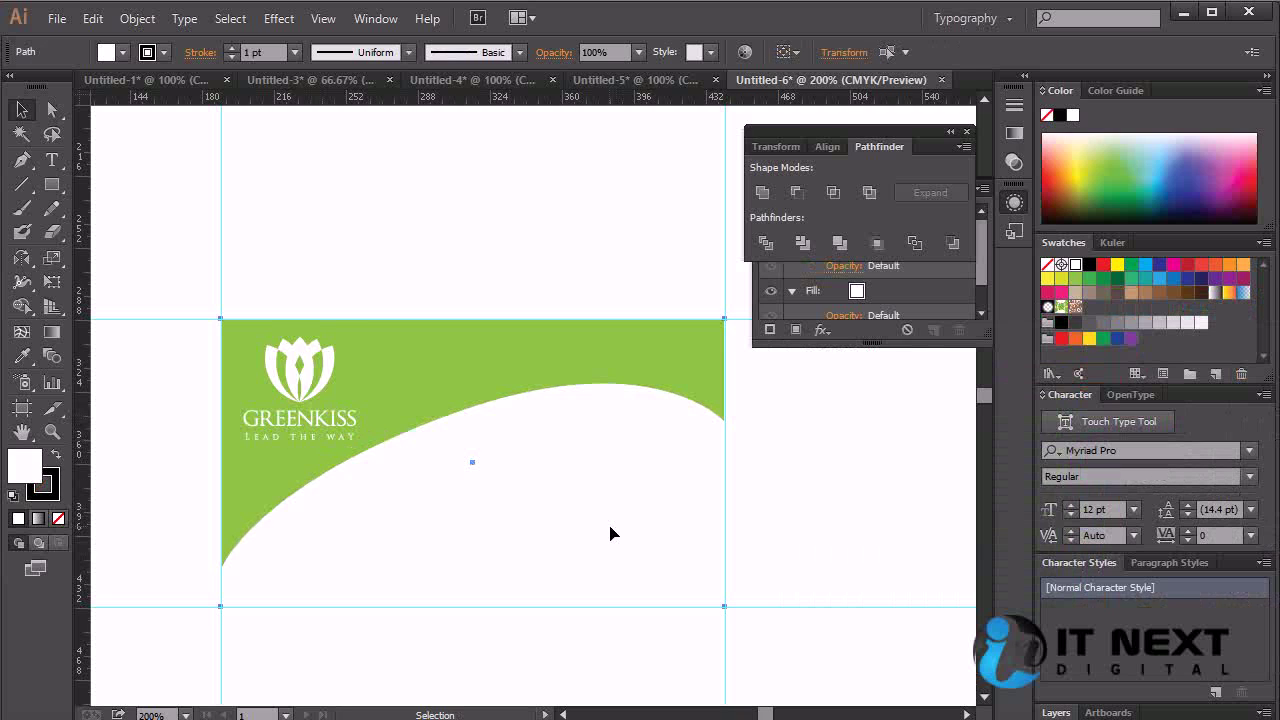
Zoom in on the logo and check the "Lead the way" tagline's fill colour in the Color Picker.
key(ctrl+plus)
drag(556, 527, 712, 515)
click(408, 440)
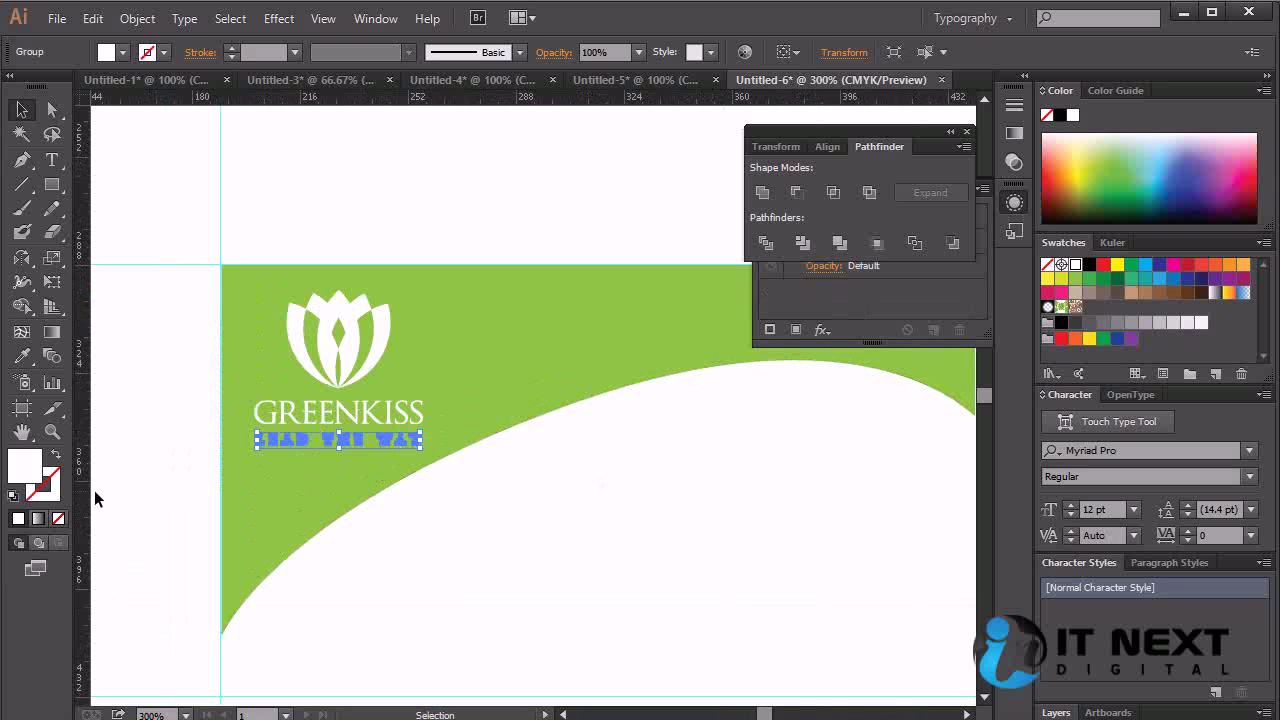
double_click(21, 468)
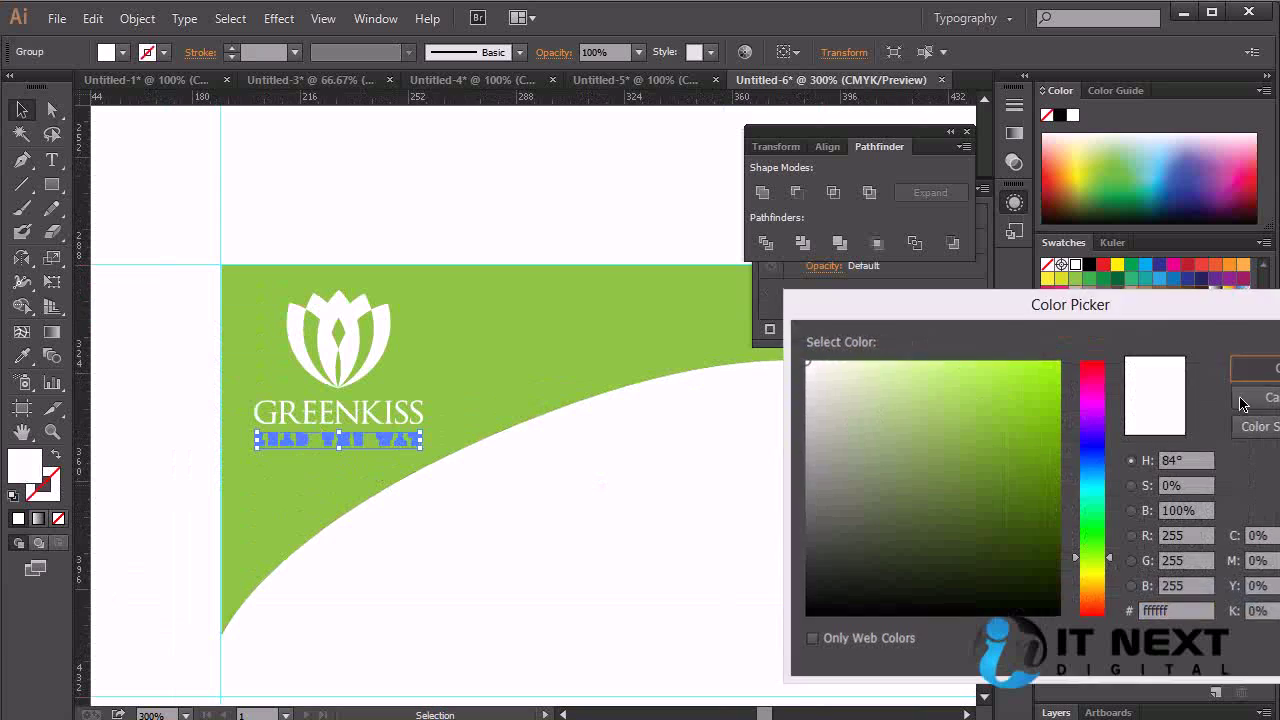
key(Return)
Hide the floating Pathfinder and Appearance panels to clear the view of the whole card.
drag(700, 549, 689, 579)
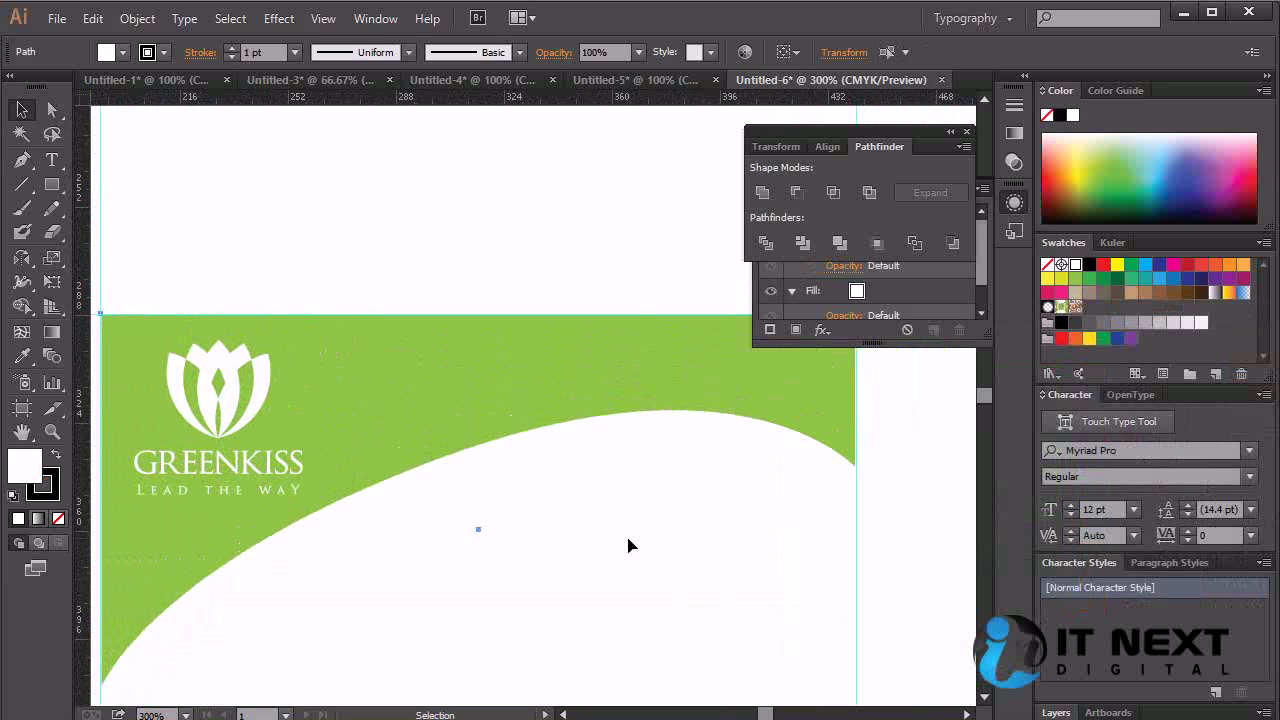
drag(624, 531, 648, 462)
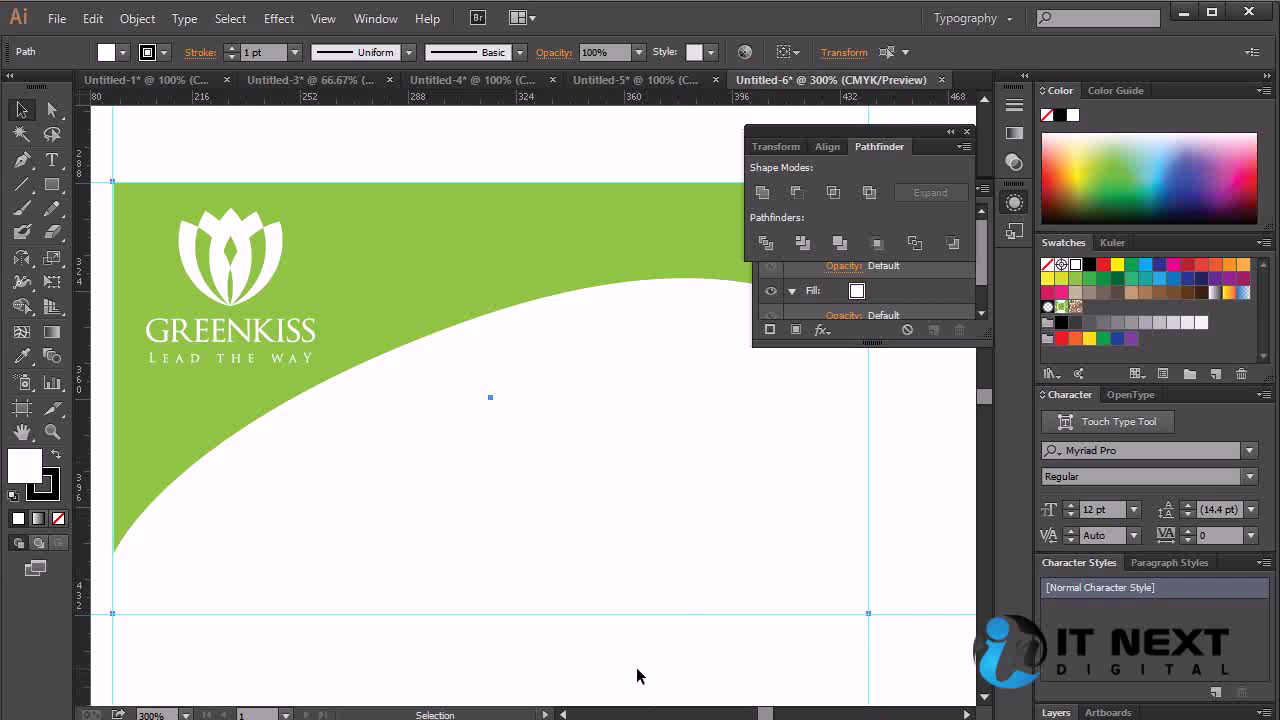
key(ctrl+shift+F9)
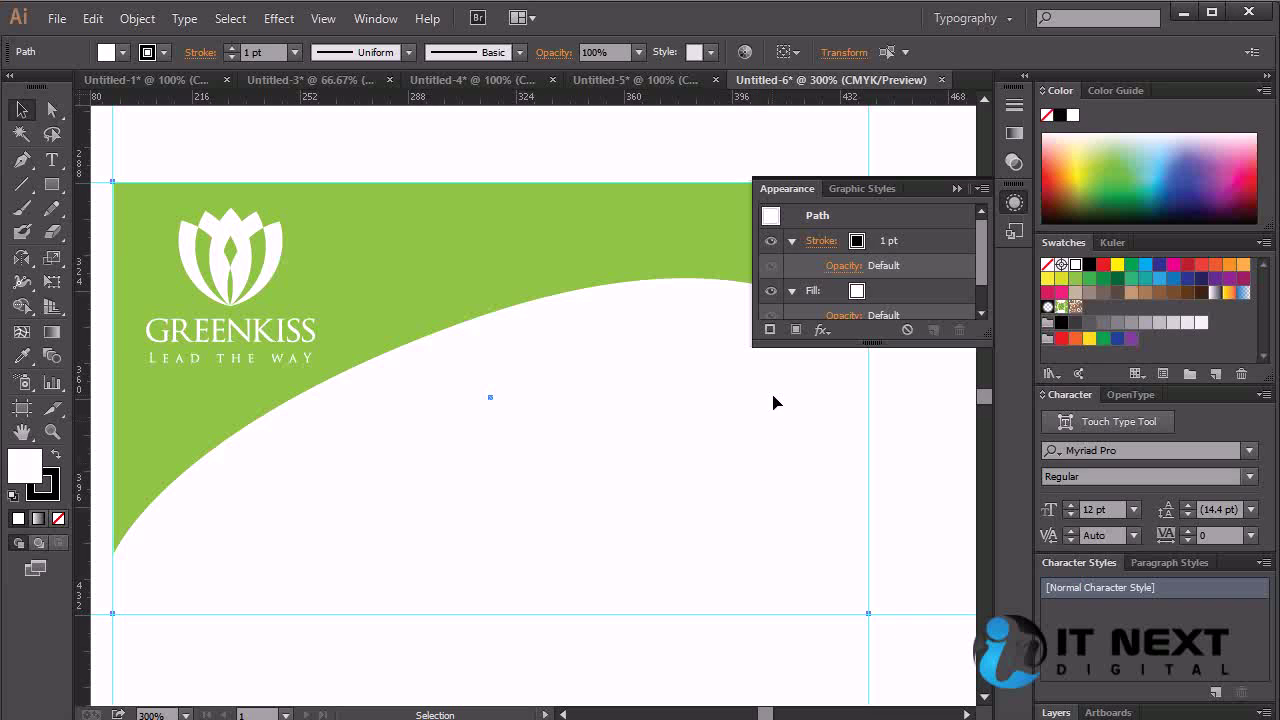
key(shift+F6)
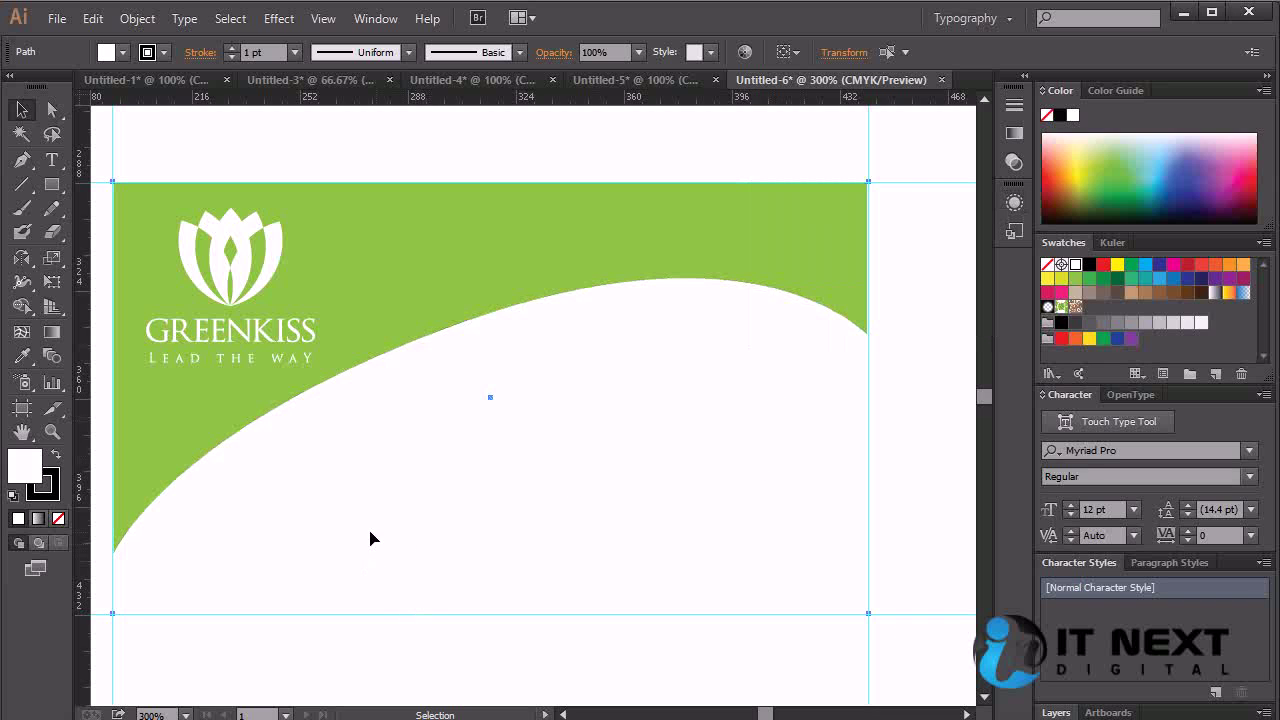
Draw a rectangle covering the whole card between the guides and send it behind the green header and logo.
key(m)
mouse_move(163, 211)
mouse_down()
mouse_move(371, 366)
mouse_move(329, 337)
mouse_move(332, 352)
mouse_move(523, 451)
mouse_move(806, 492)
mouse_move(868, 613)
mouse_up()
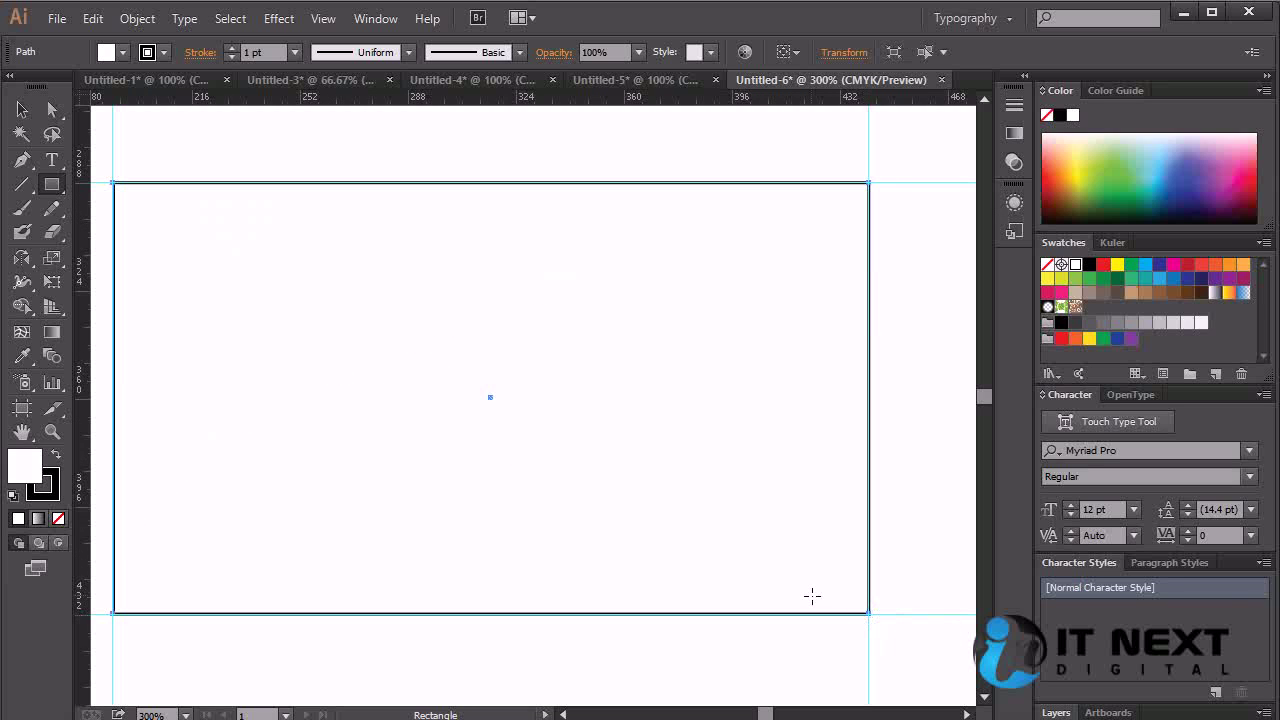
key(ctrl+shift+bracketleft)
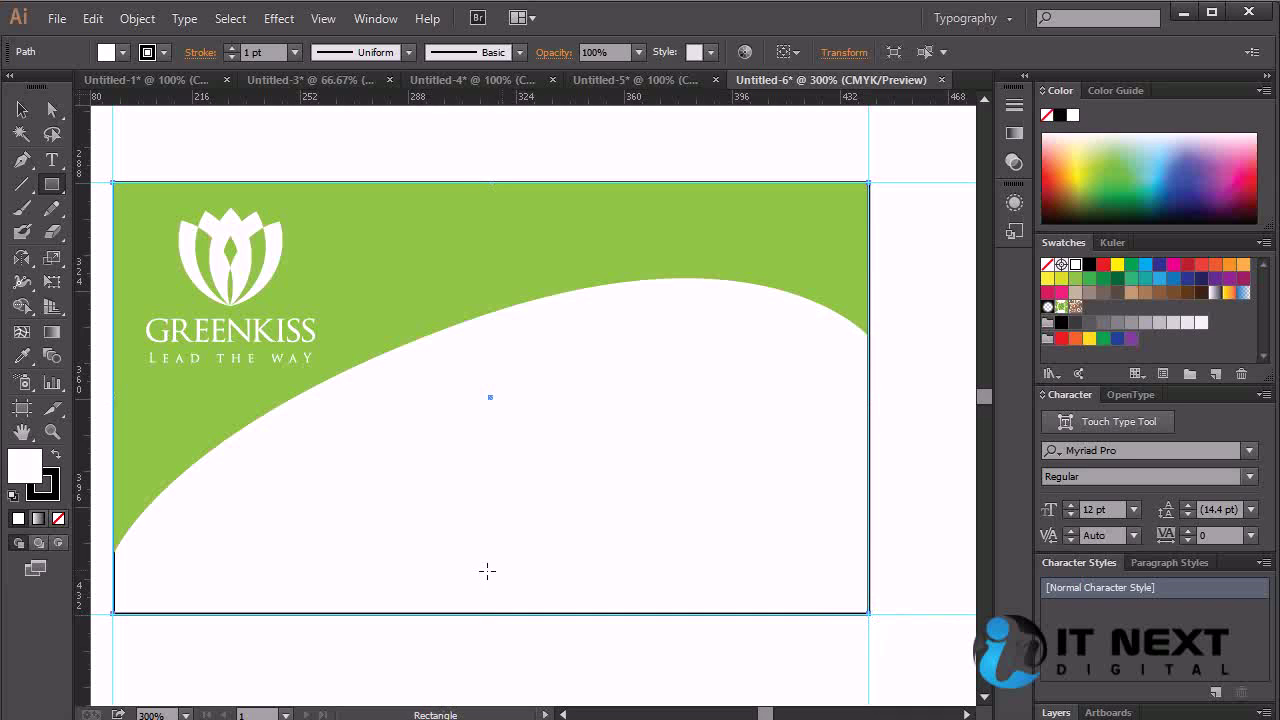
Try grey-brown, black and dark grey (C=0 M=0 Y=0 K=90) swatch fills on the background rectangle.
click(1089, 292)
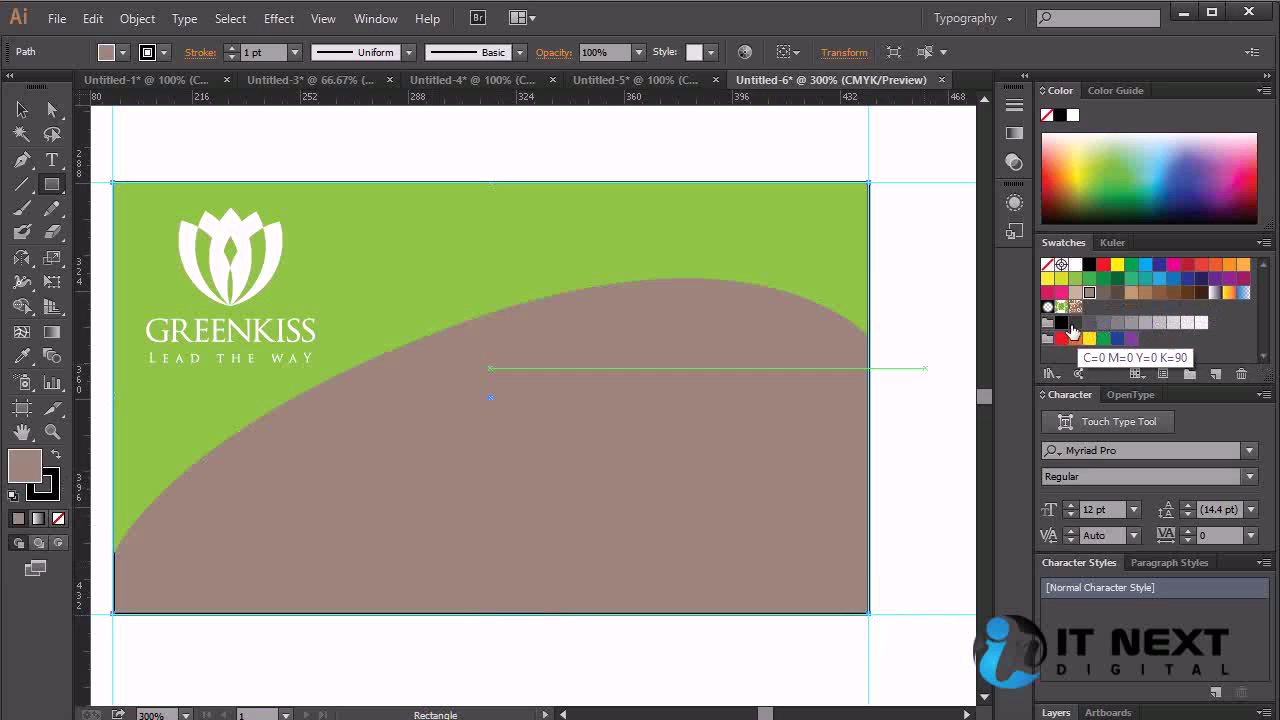
click(1063, 323)
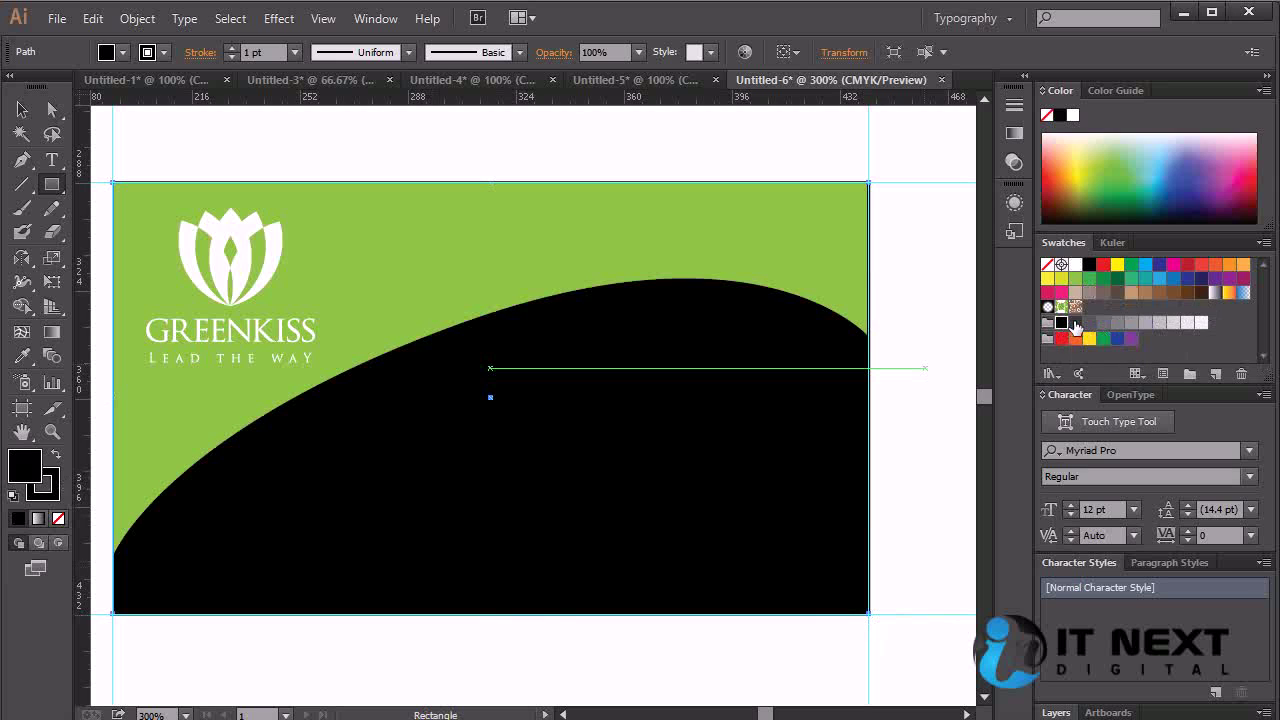
click(1076, 324)
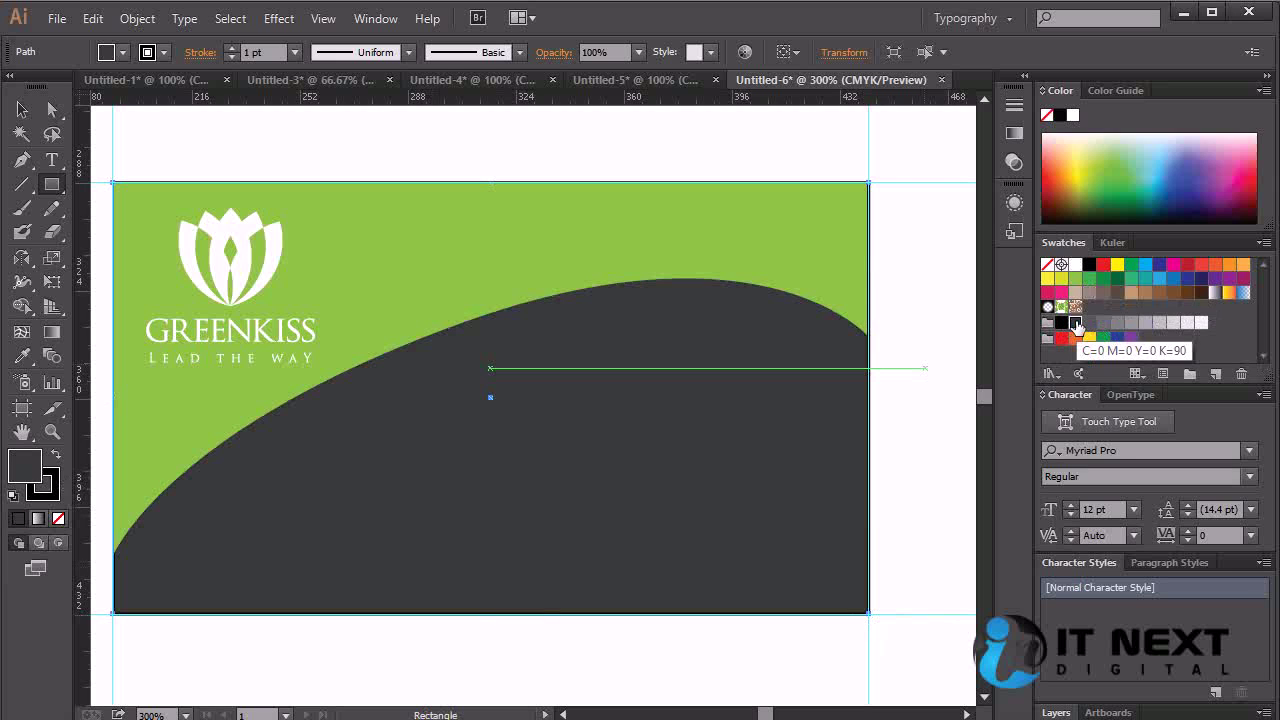
click(1090, 324)
click(1076, 323)
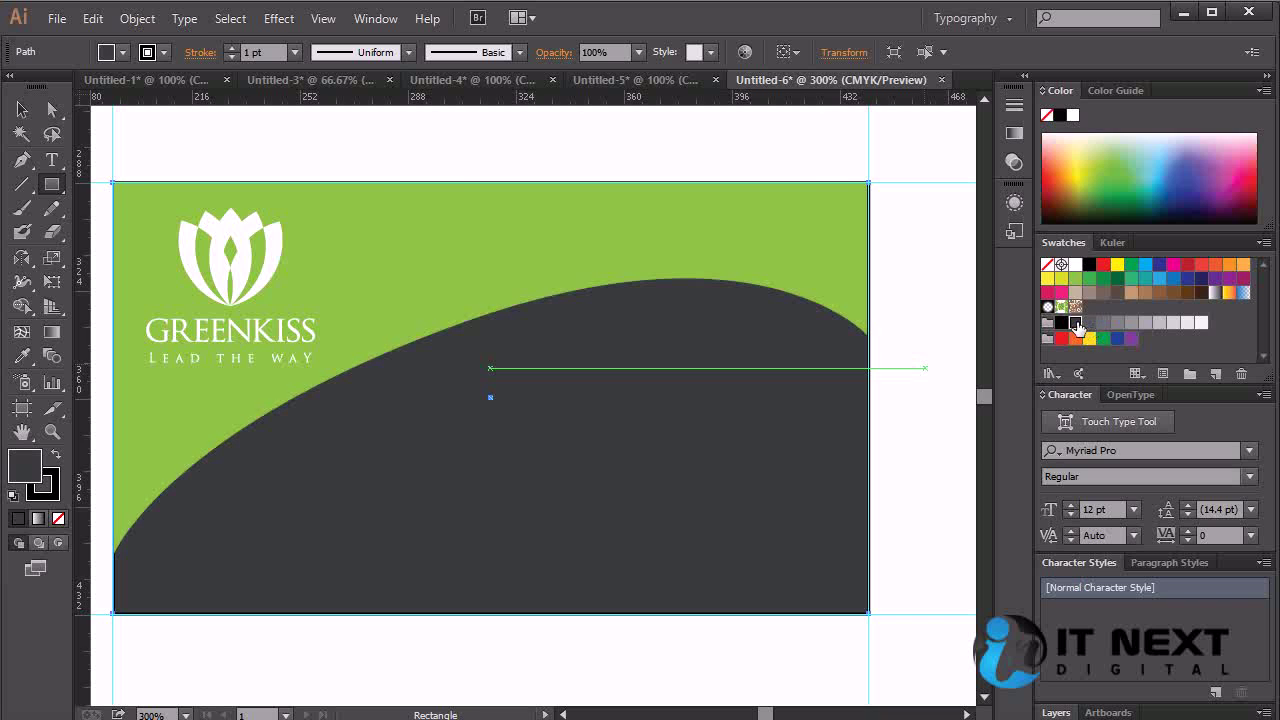
Fill the background rectangle with a dark navy blue chosen in the Color Picker and deselect it.
double_click(21, 473)
mouse_move(849, 549)
mouse_down()
mouse_move(943, 531)
mouse_move(959, 543)
mouse_up()
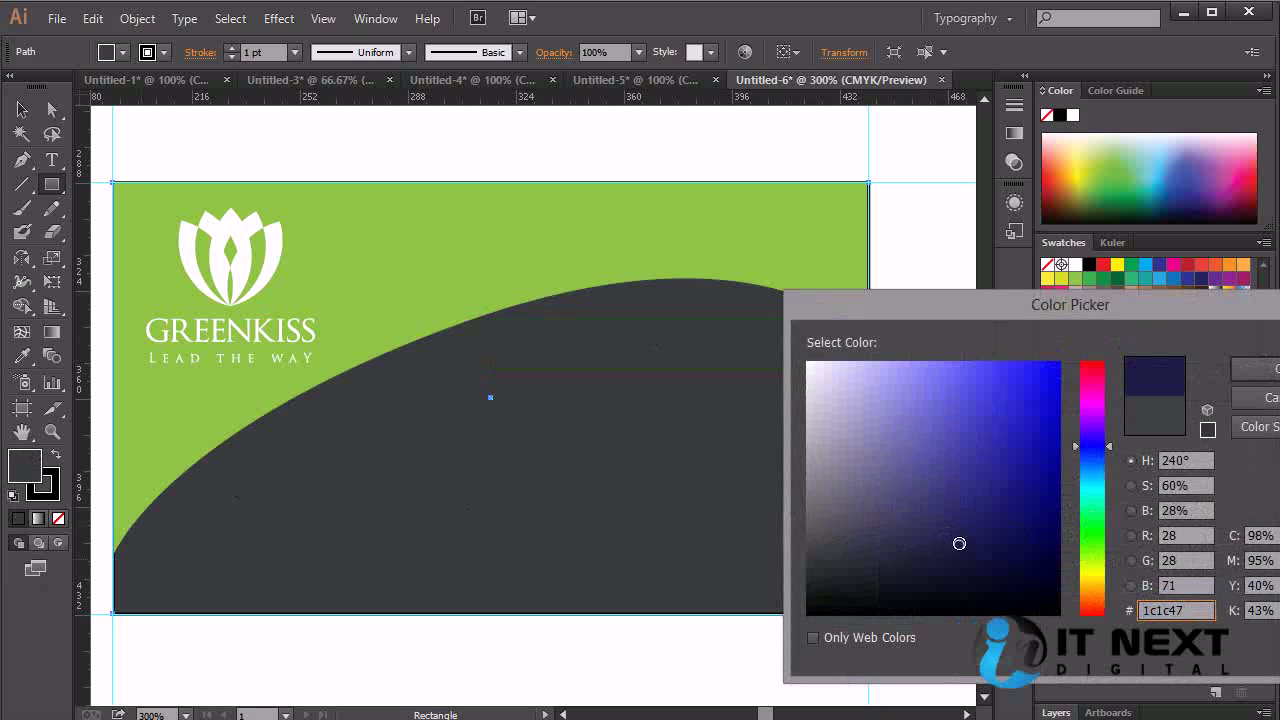
click(1255, 368)
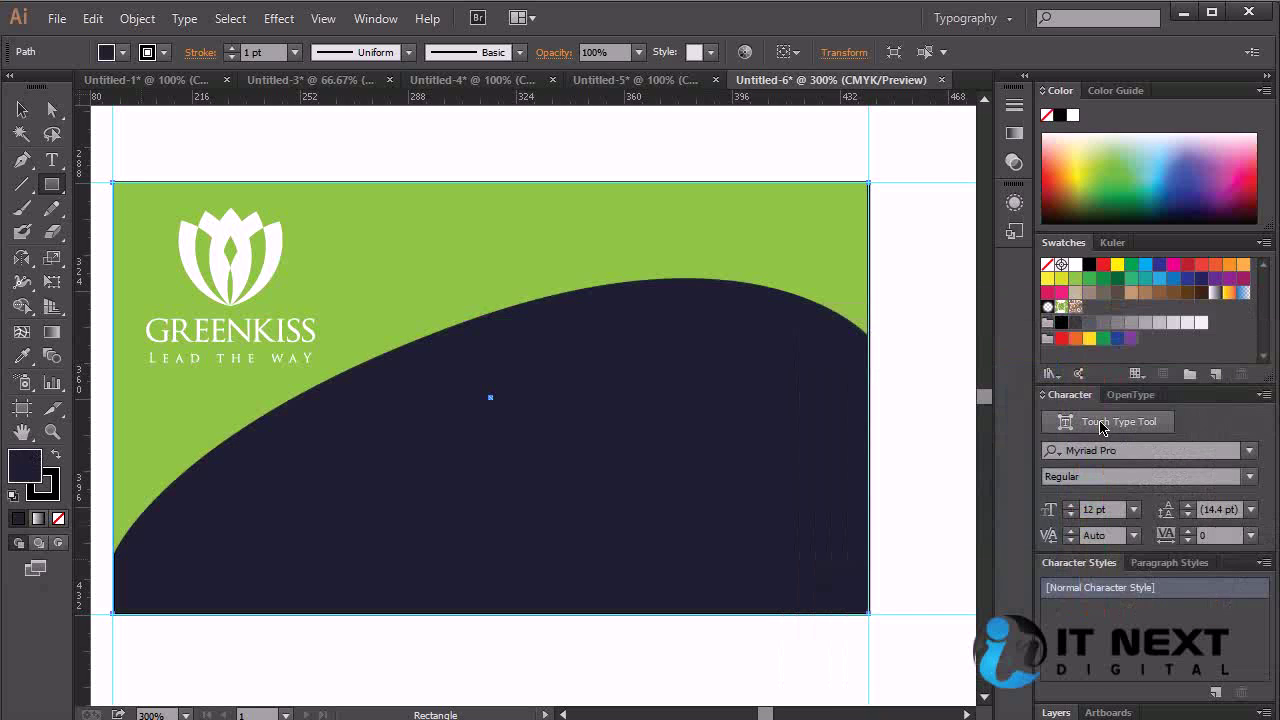
click(22, 109)
click(908, 316)
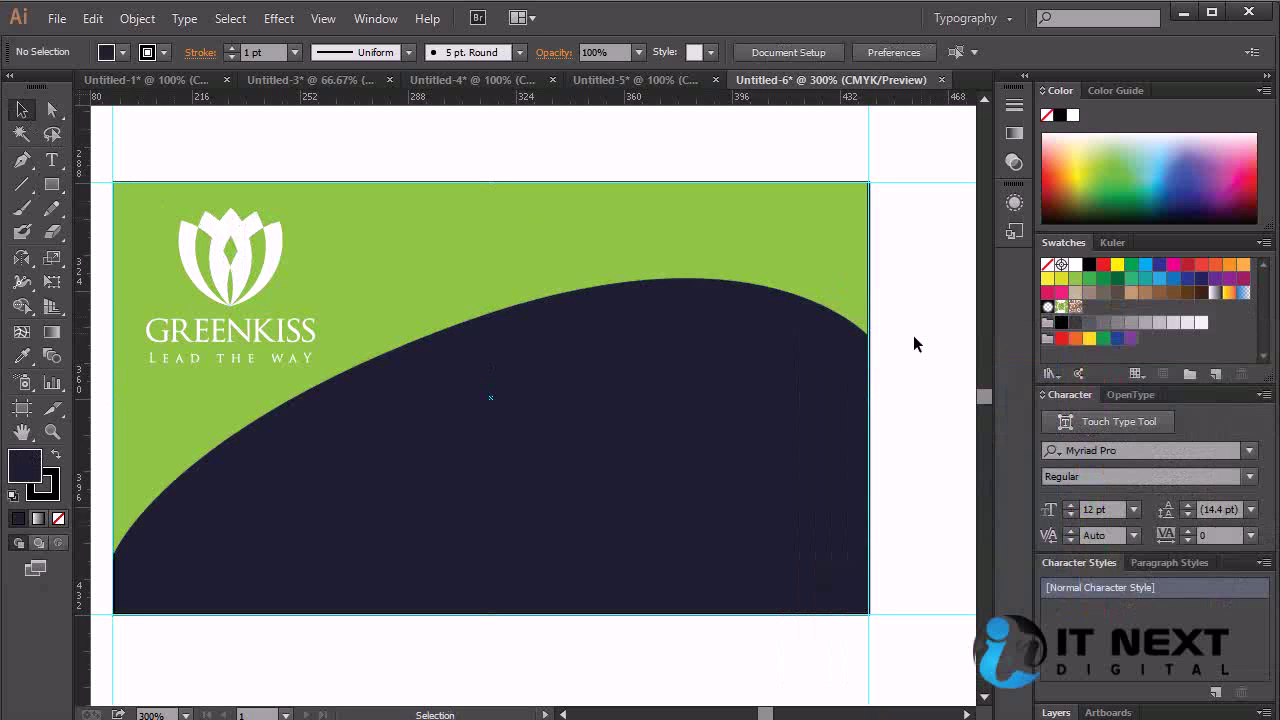
Pull new smooth handles from the header curve's middle anchor and move that anchor to about X 302.7 pt, Y 339 pt.
click(718, 248)
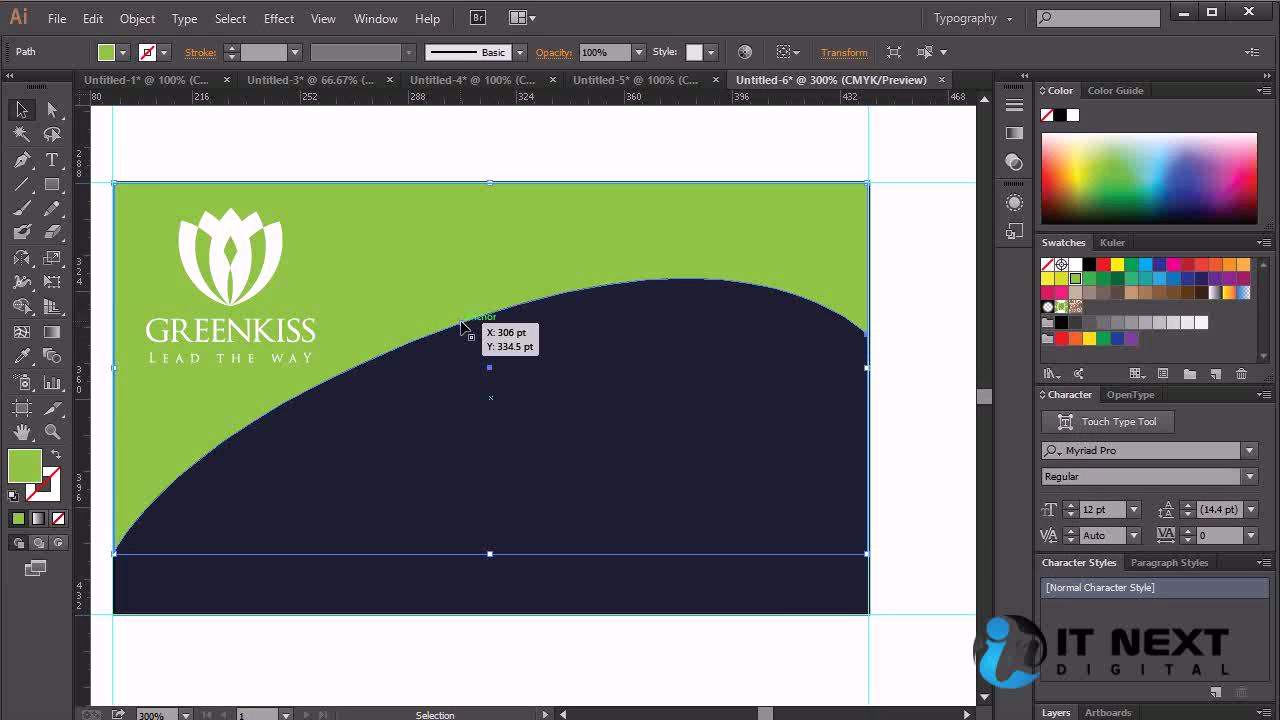
key(p)
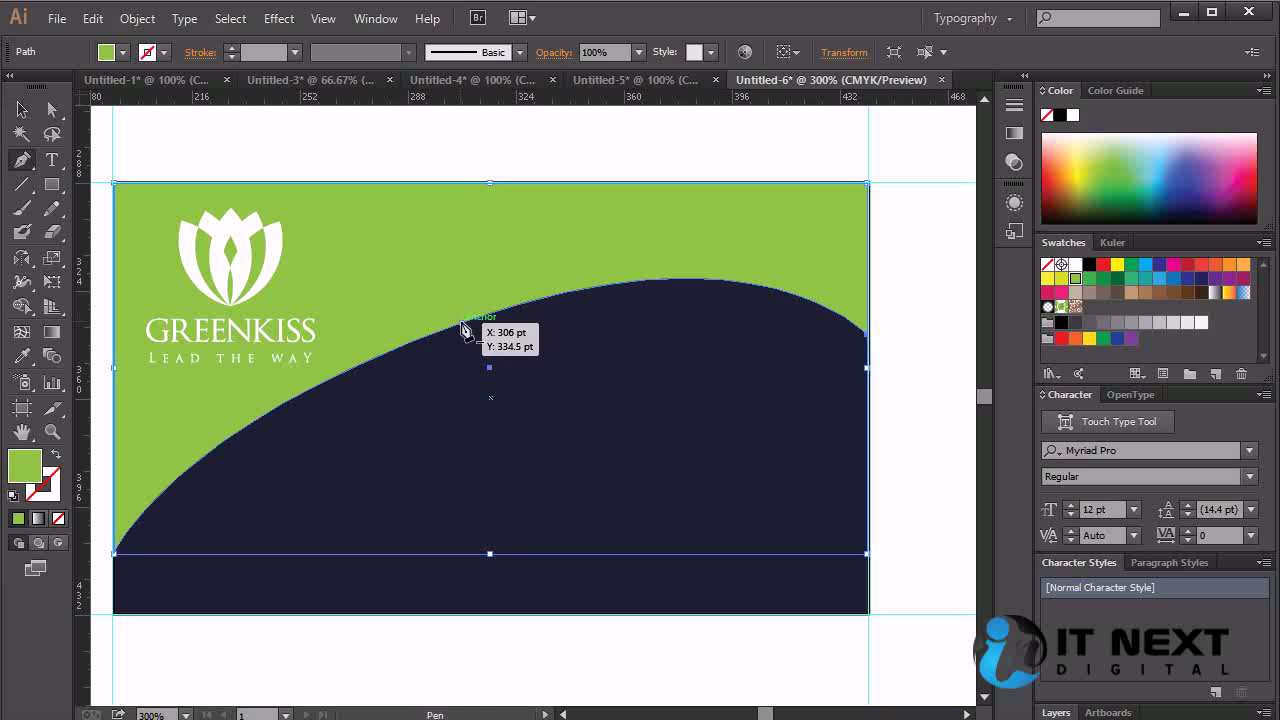
drag(462, 326, 228, 413)
key(shift)
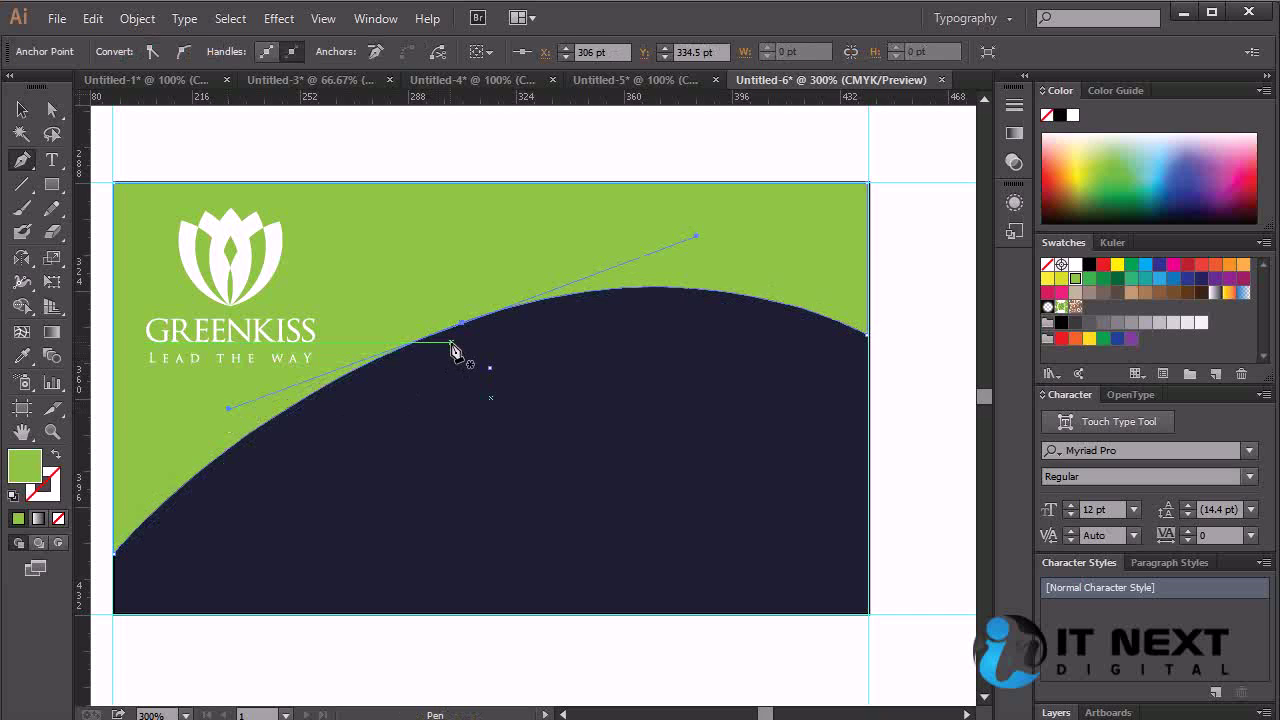
click(52, 110)
drag(461, 325, 451, 340)
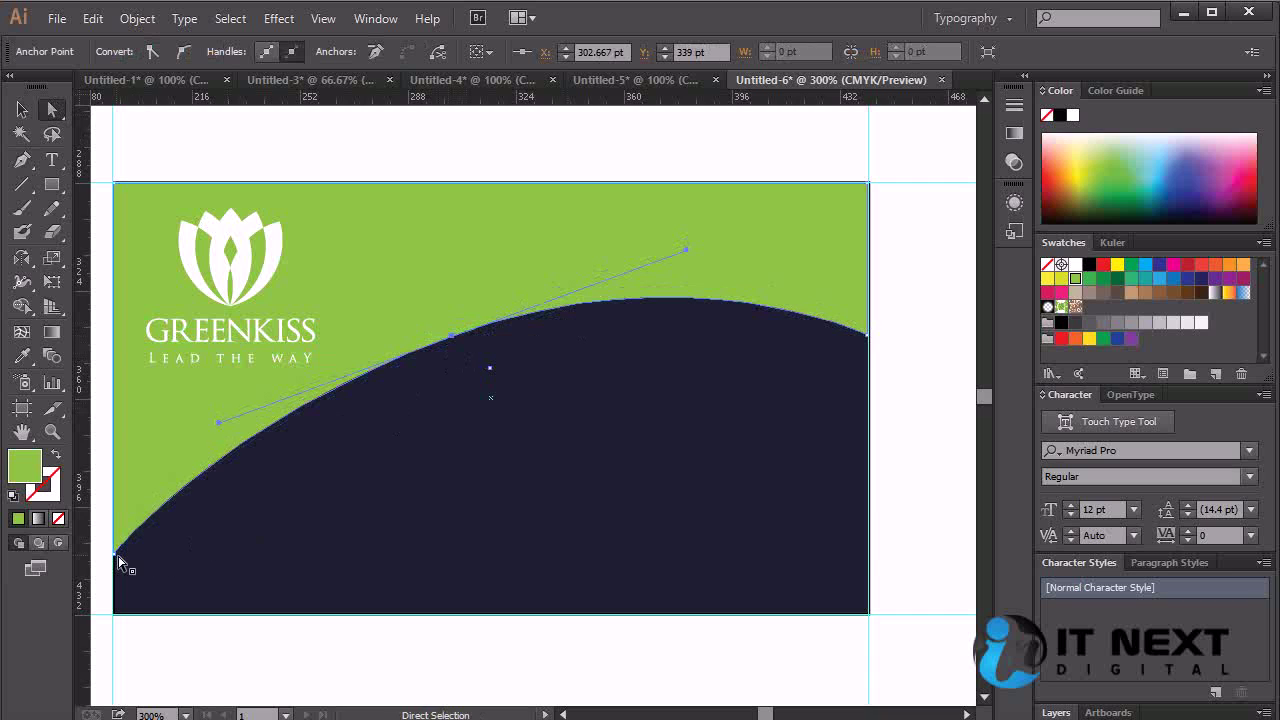
Raise the anchor at the left end of the header curve along the card's edge to about Y 400 pt.
drag(116, 556, 108, 545)
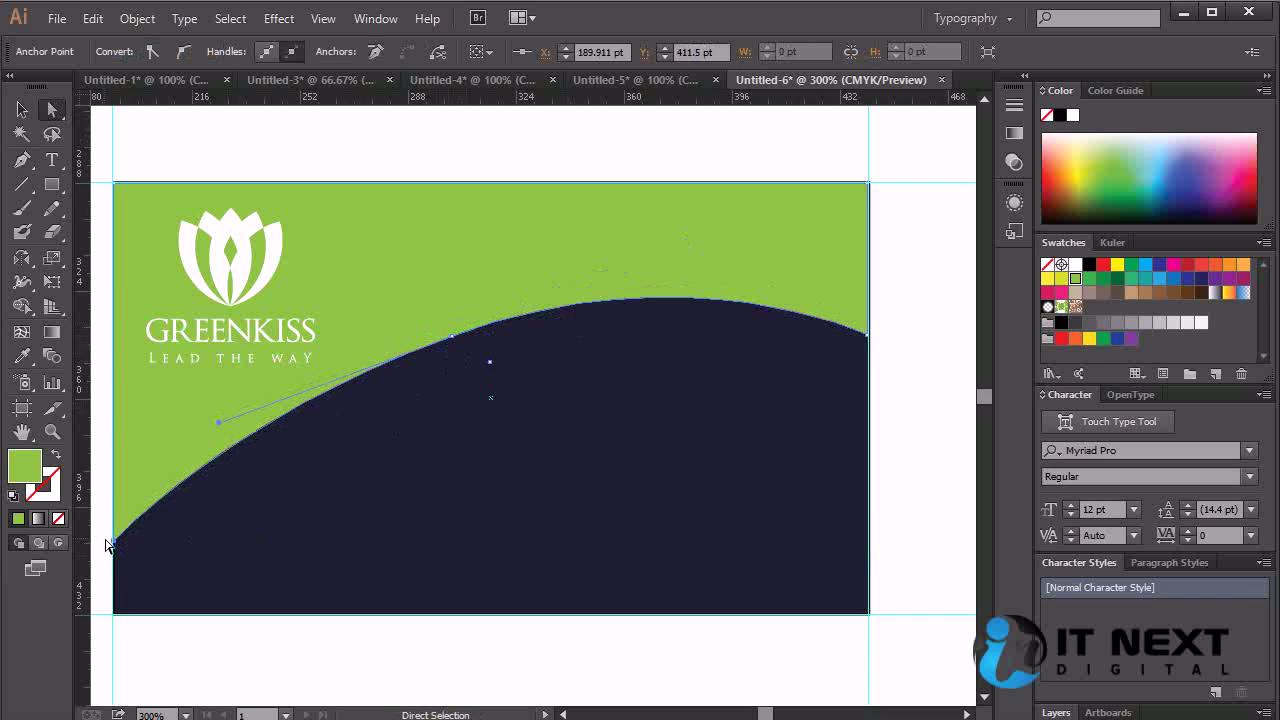
key(Up)
key(Up)
key(Up)
key(Up)
key(Up)
key(Up)
key(Up)
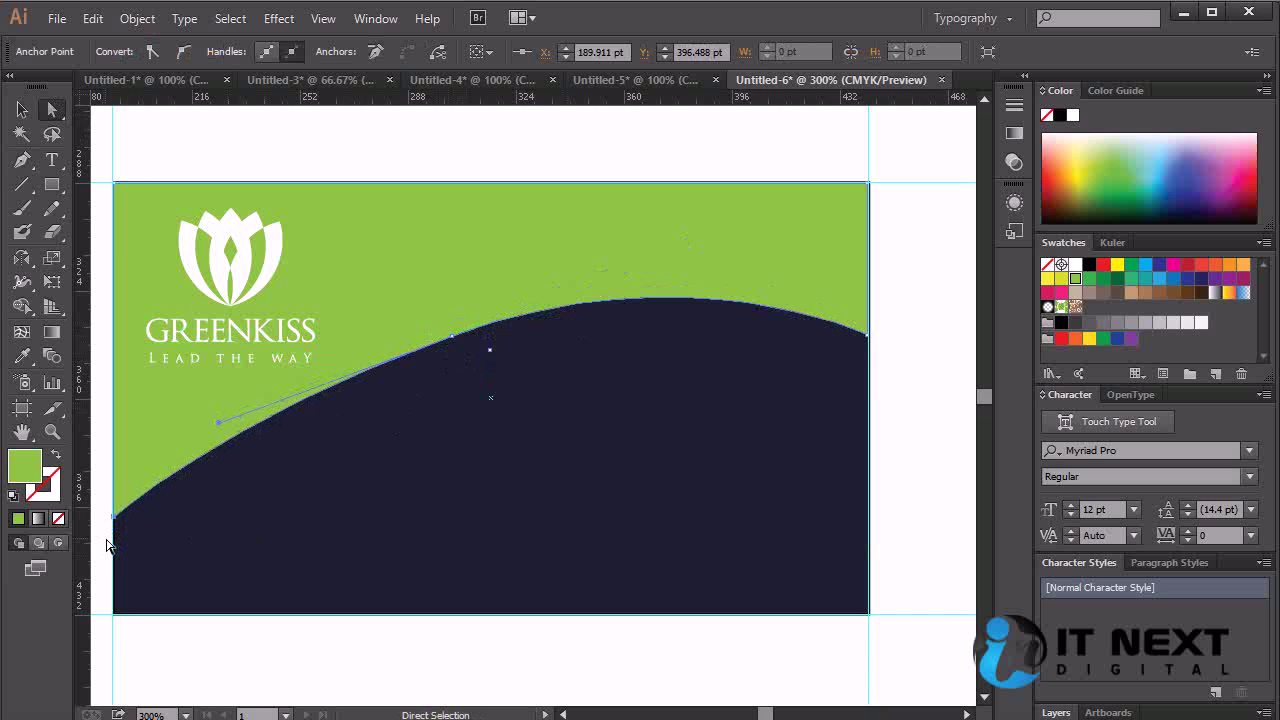
Move the header curve's middle anchor to about X 261.3 pt, Y 356.3 pt and raise its right handle for a steeper slope.
drag(453, 340, 323, 396)
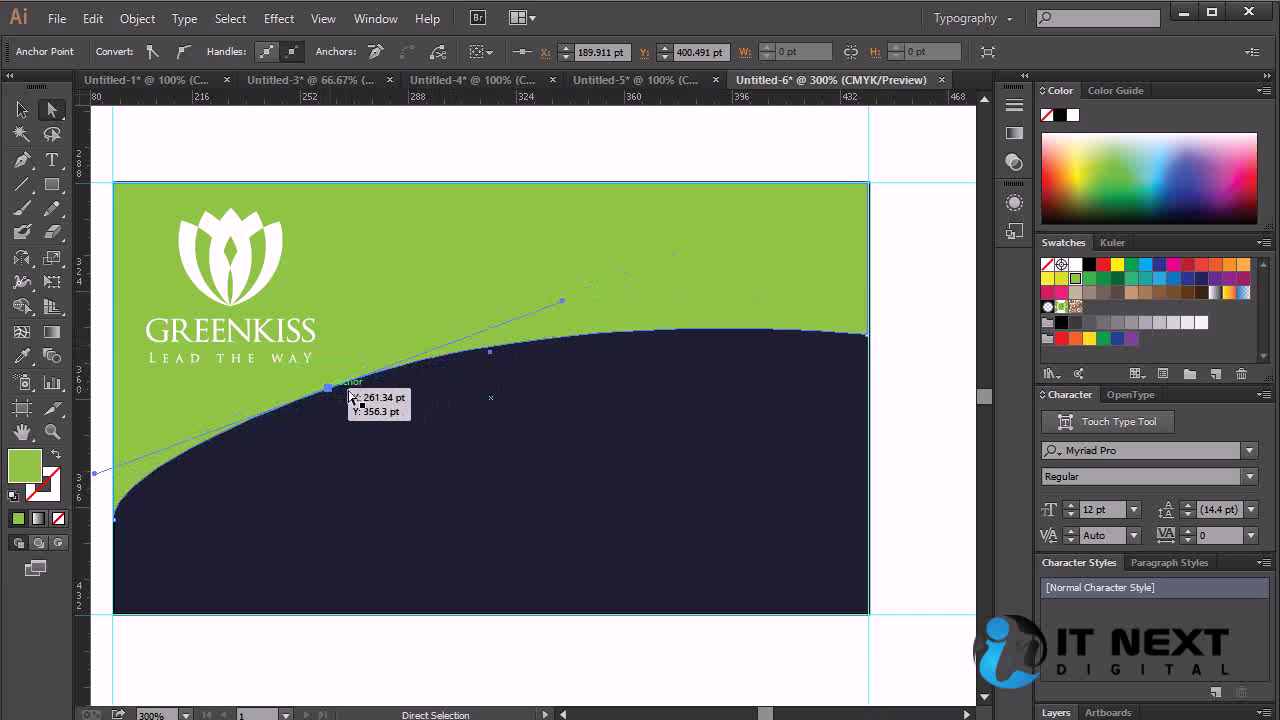
drag(562, 297, 569, 282)
click(570, 287)
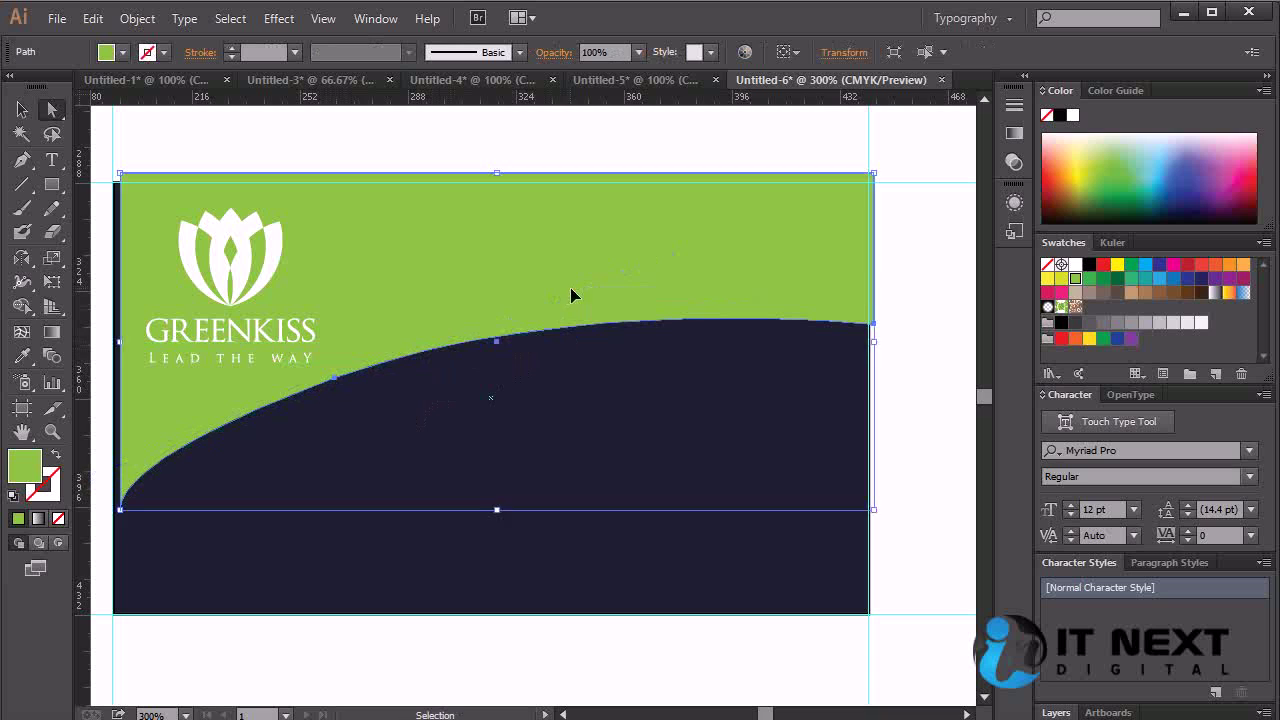
click(330, 391)
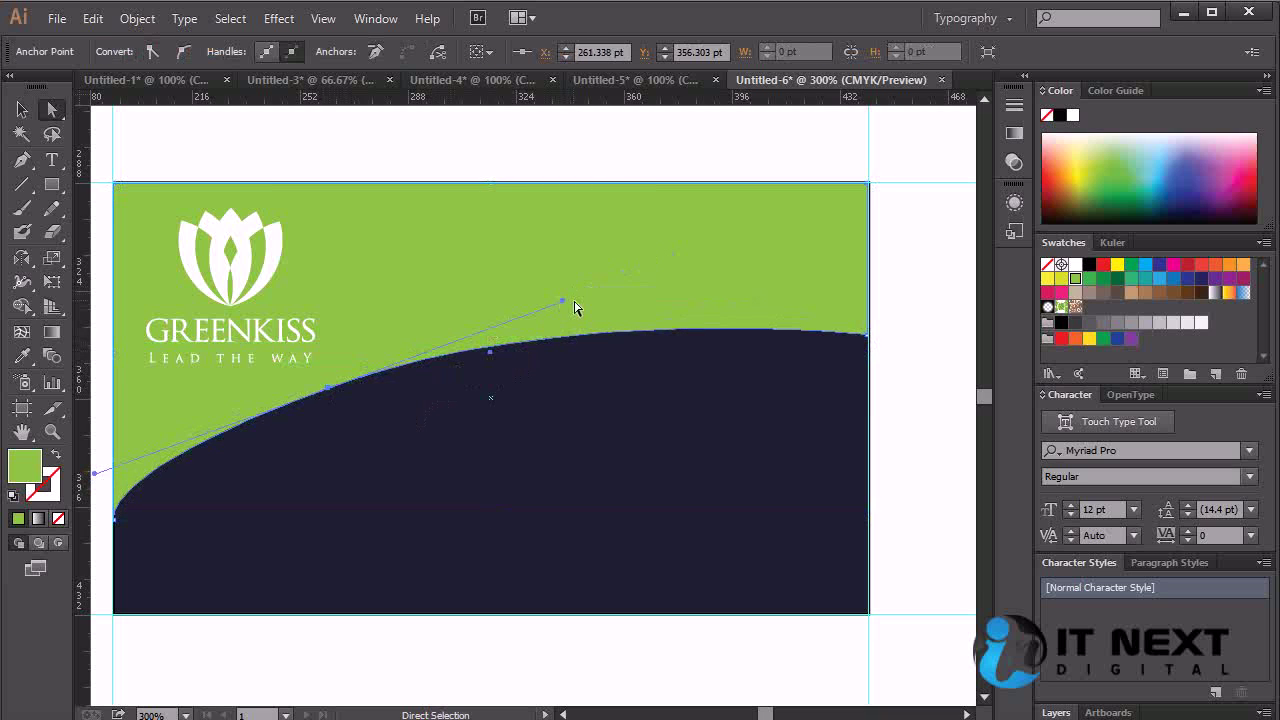
drag(564, 300, 575, 274)
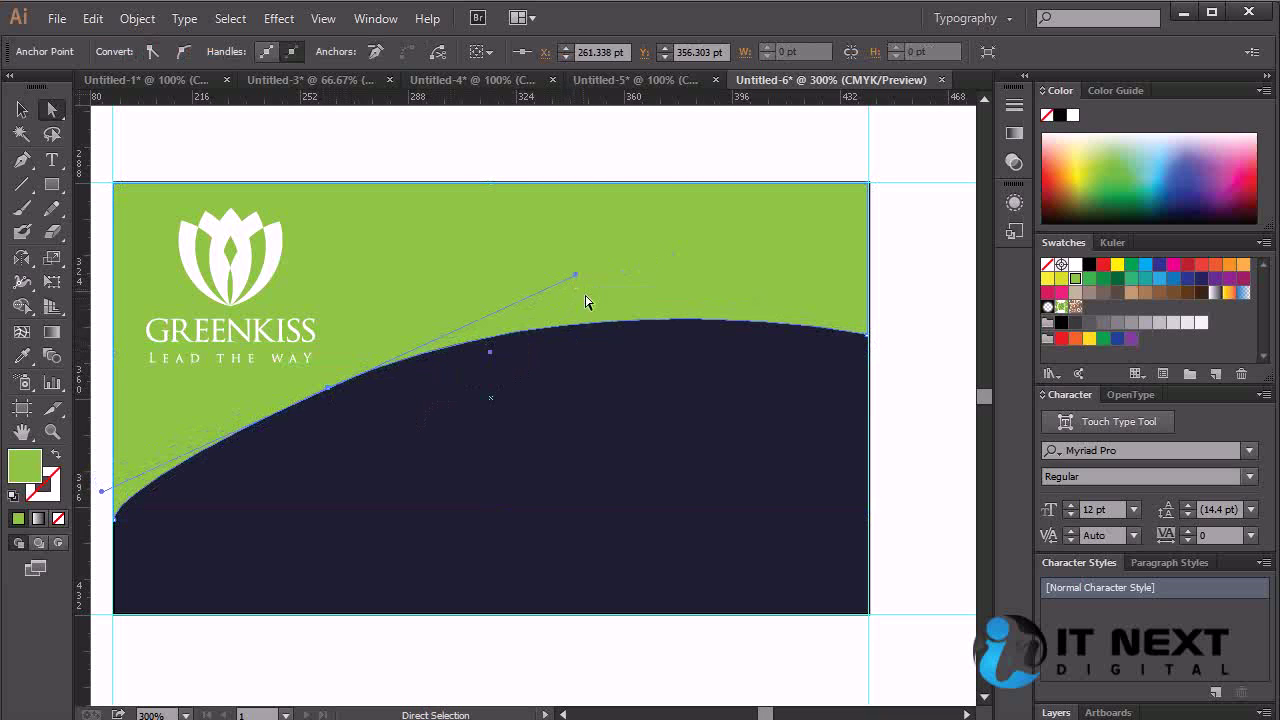
key(v)
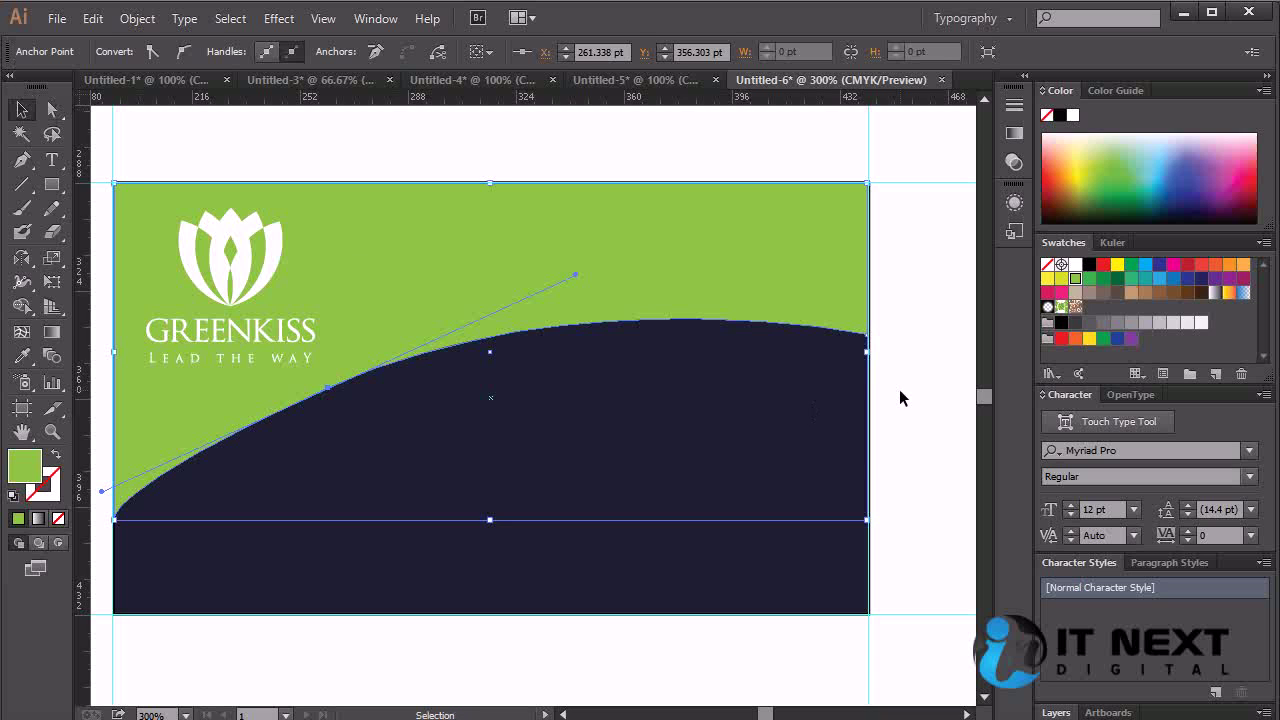
click(892, 431)
Try to enlarge the "Lead the way" tagline under the GREENKISS name, and undo the scaling.
drag(714, 417, 777, 371)
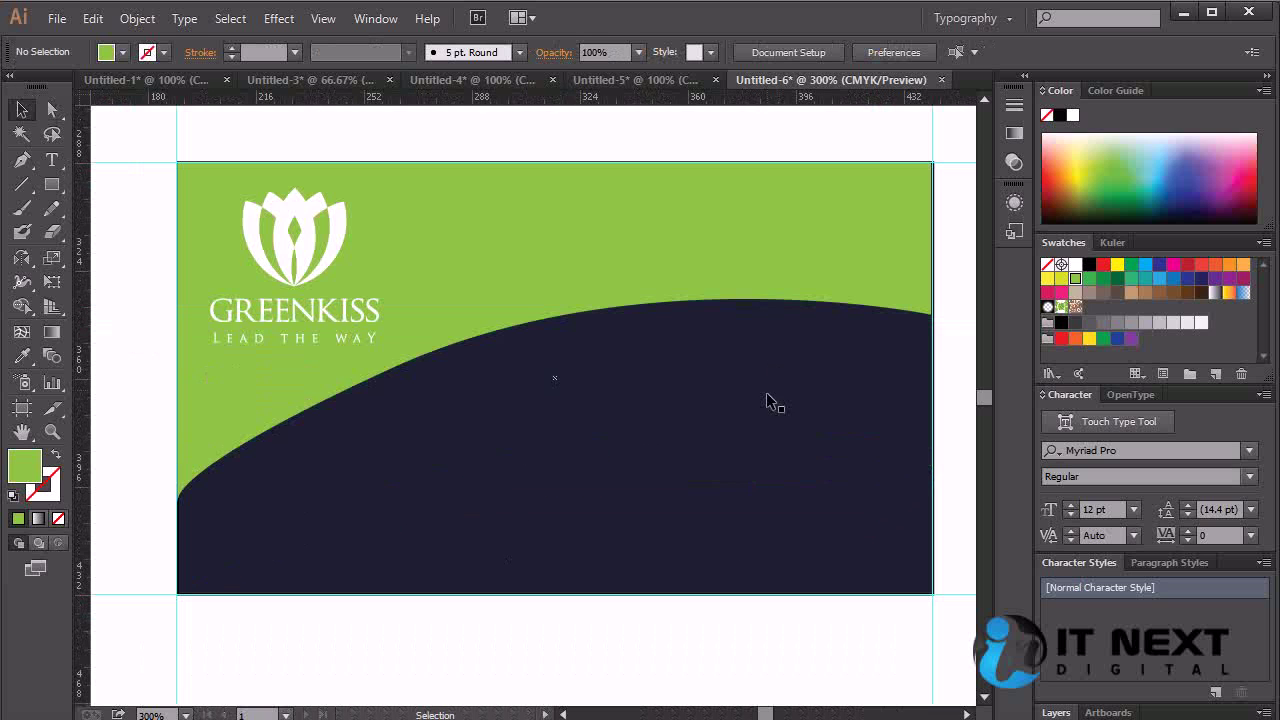
click(332, 338)
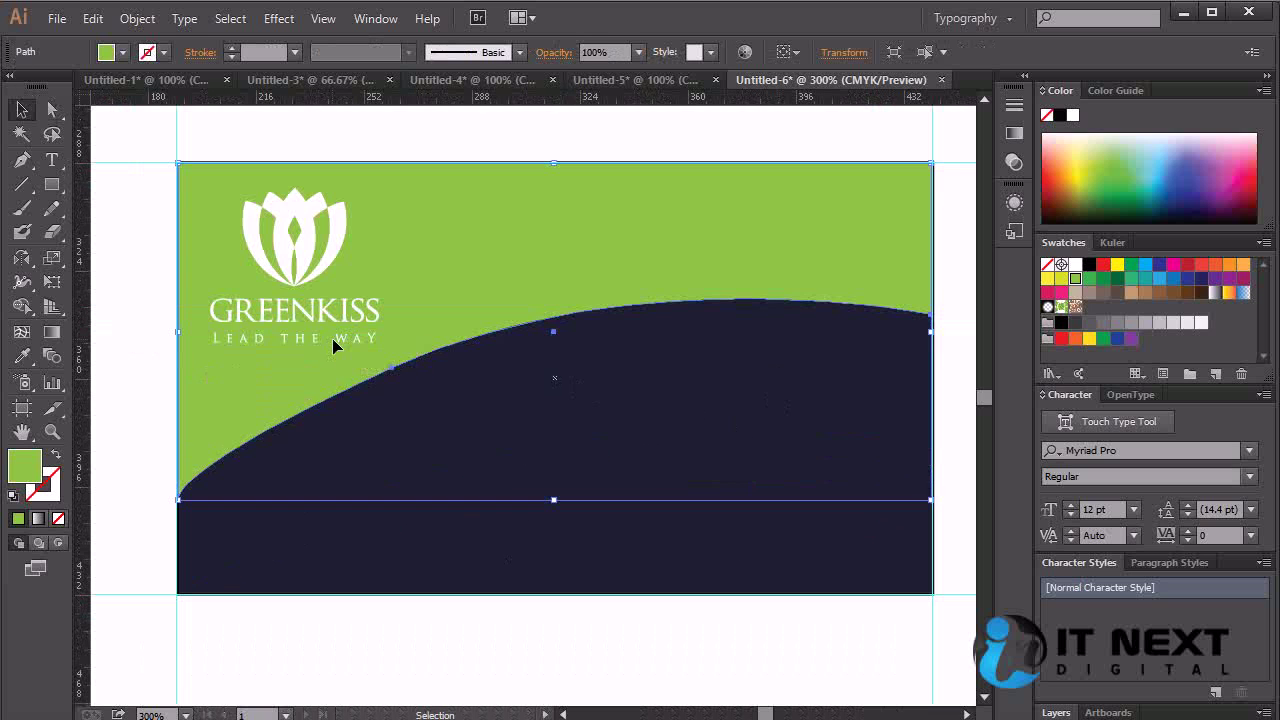
click(161, 455)
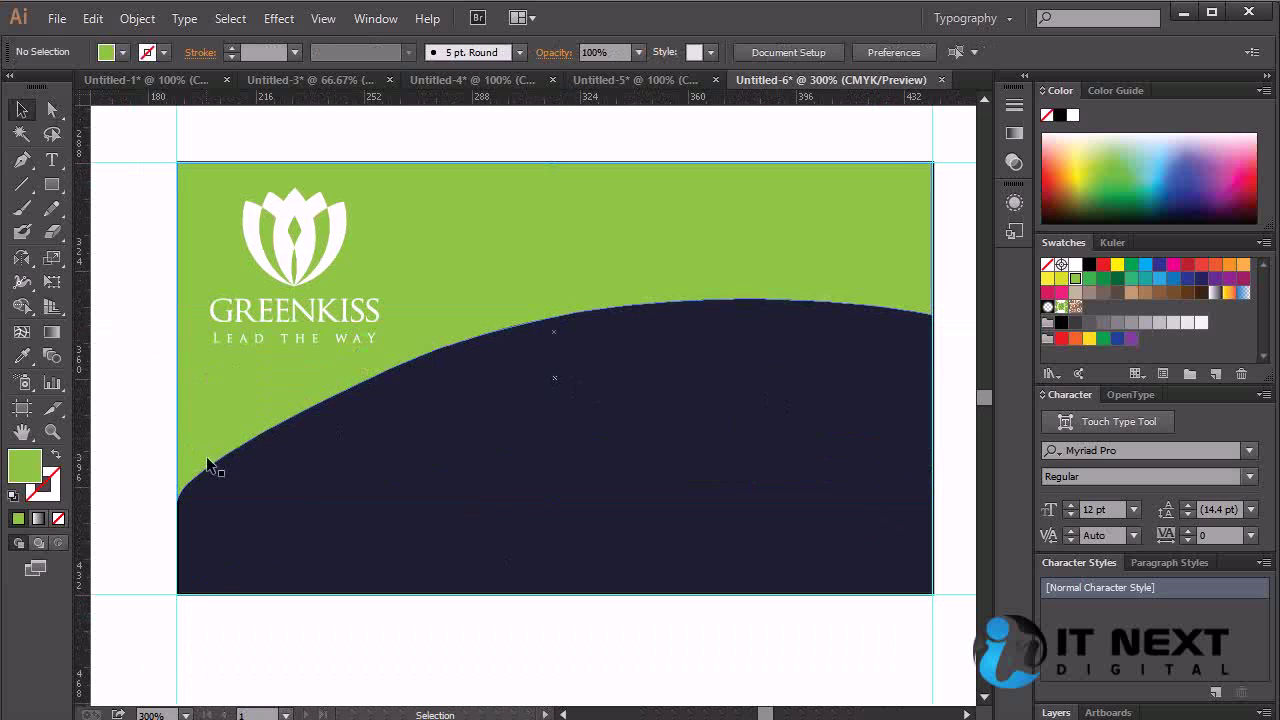
click(343, 337)
ctrl+shift+click(344, 312)
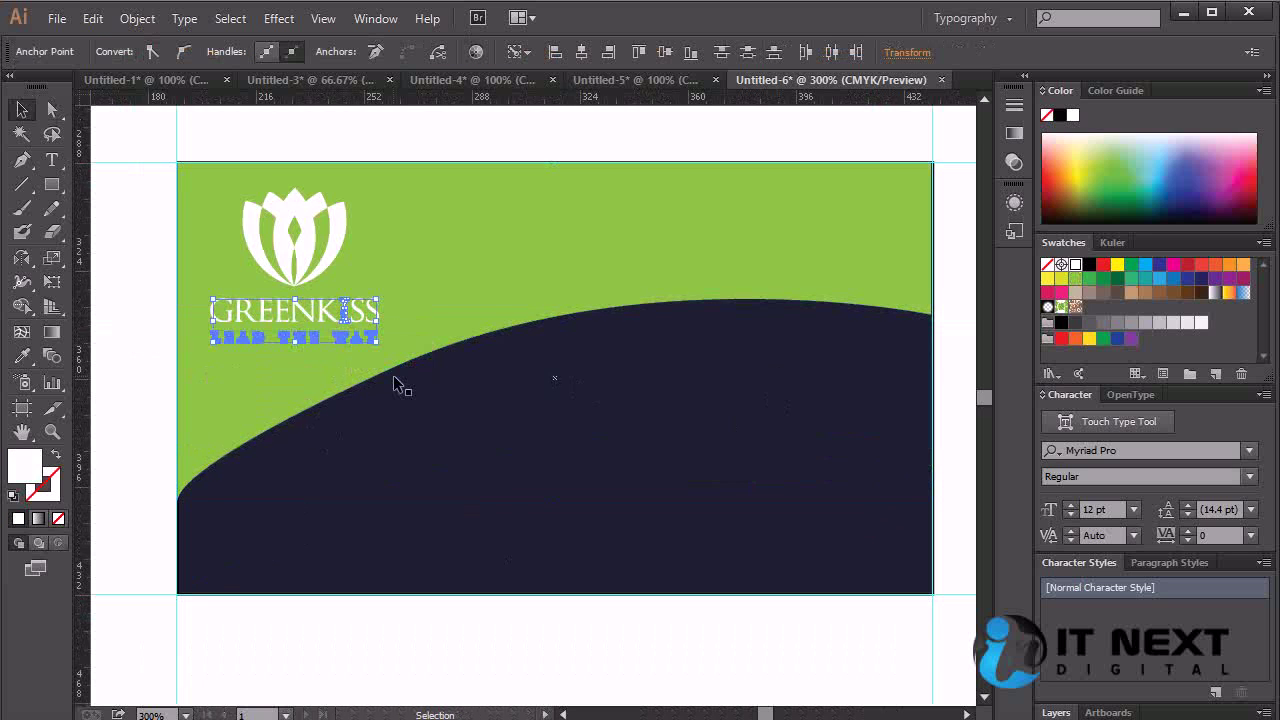
drag(381, 346, 398, 355)
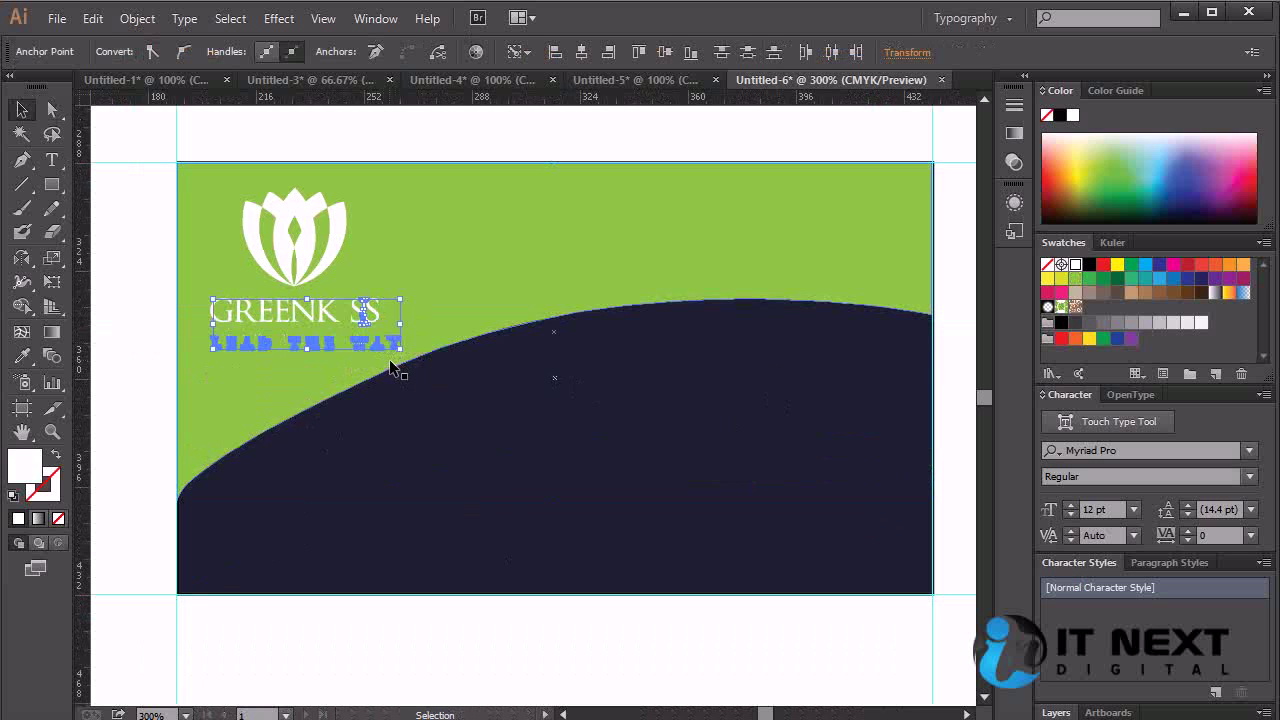
key(ctrl+z)
click(564, 150)
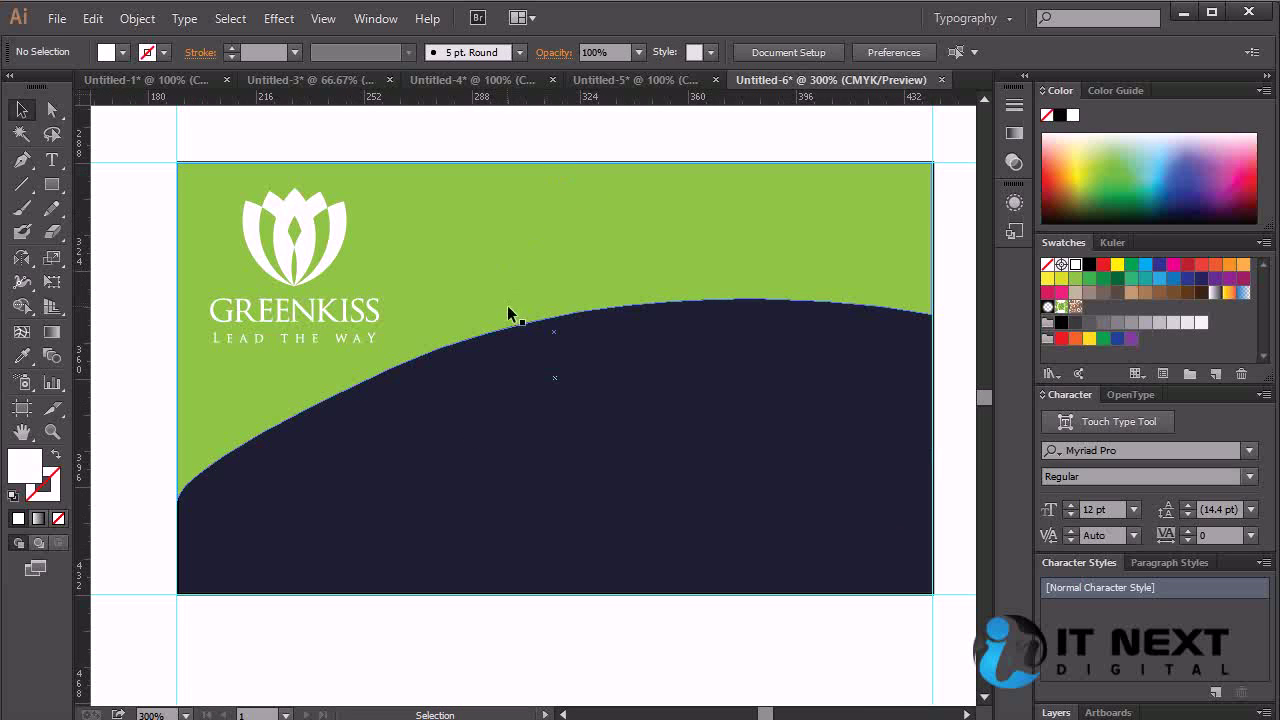
Delete the outlined tagline and add new text reading "lead the way" beneath the GREENKISS name.
click(352, 334)
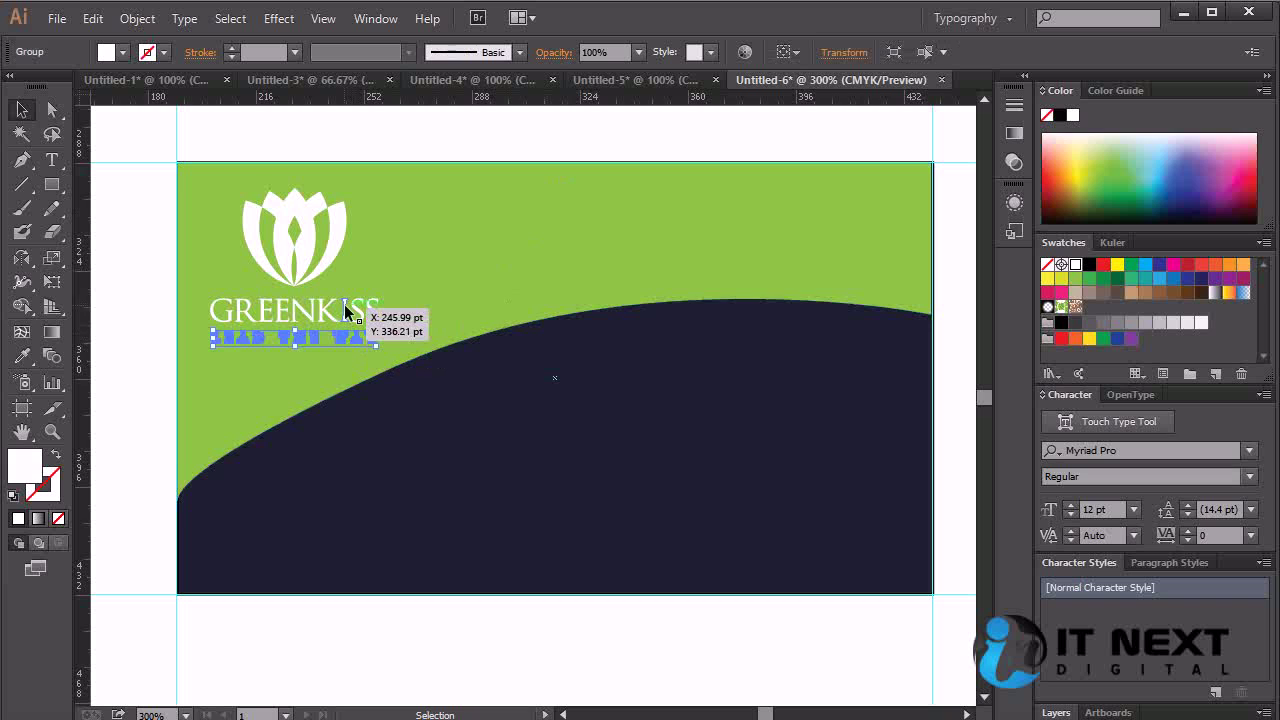
key(Delete)
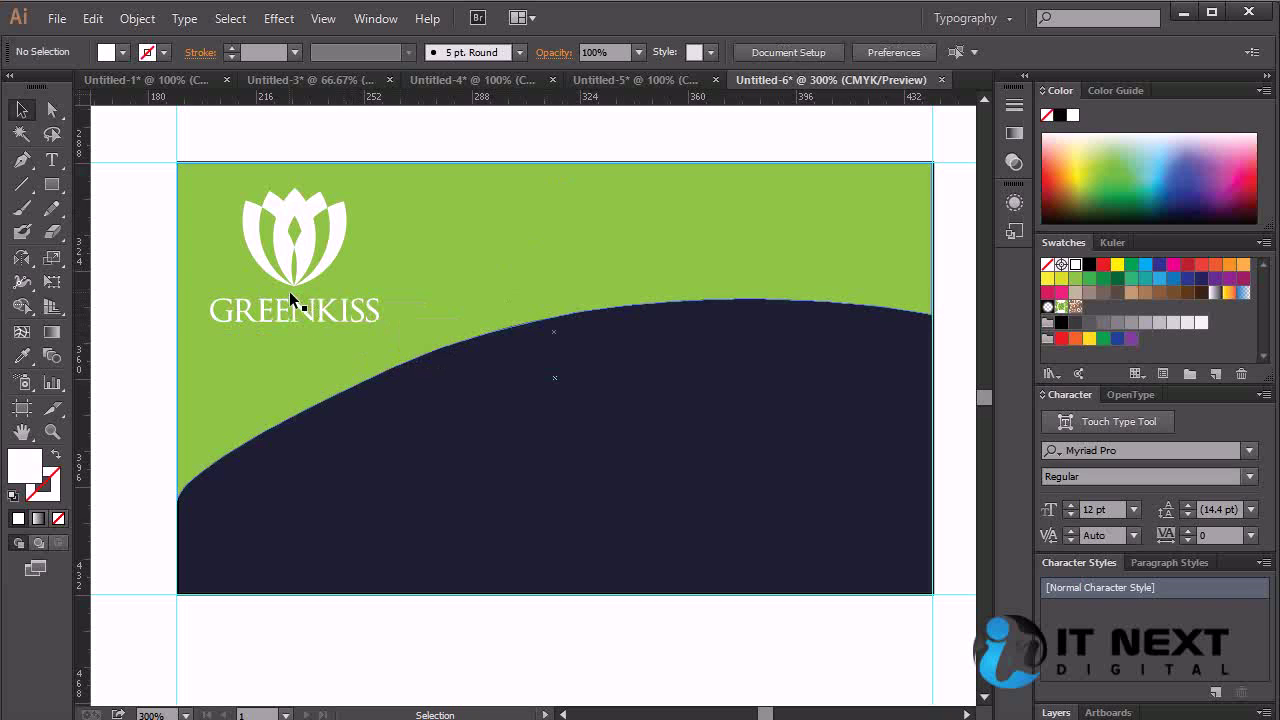
key(t)
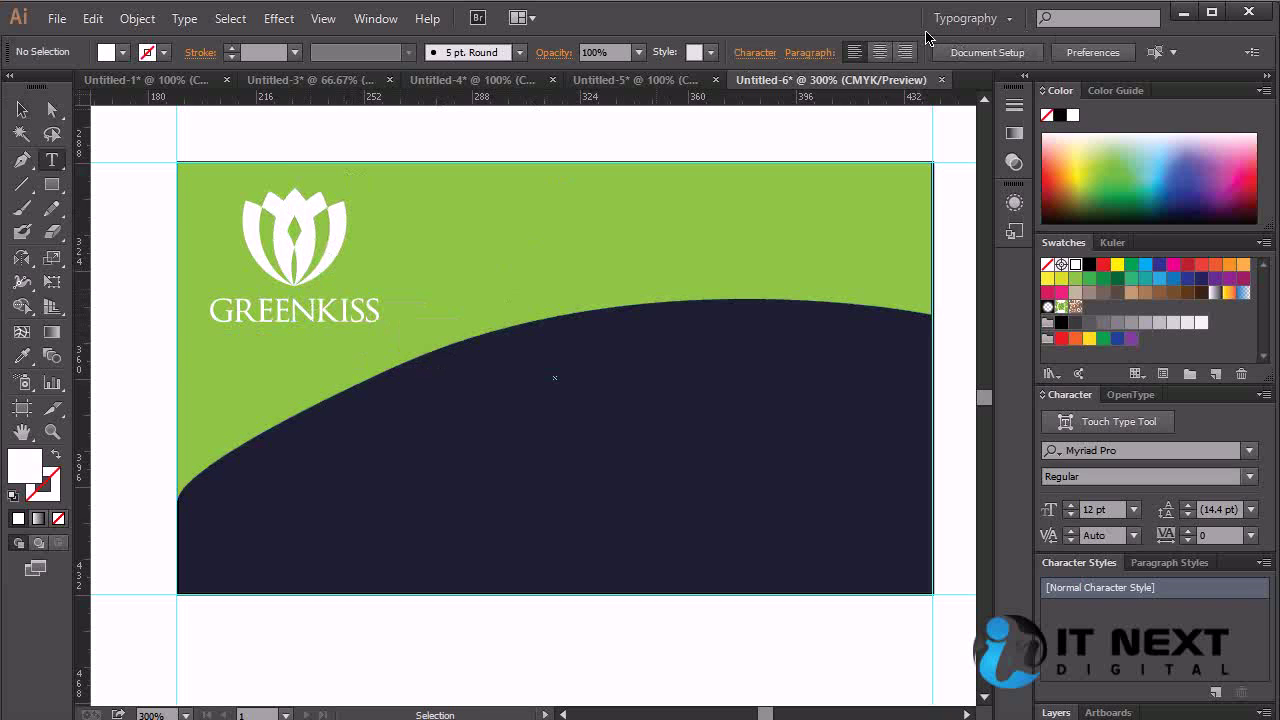
click(241, 372)
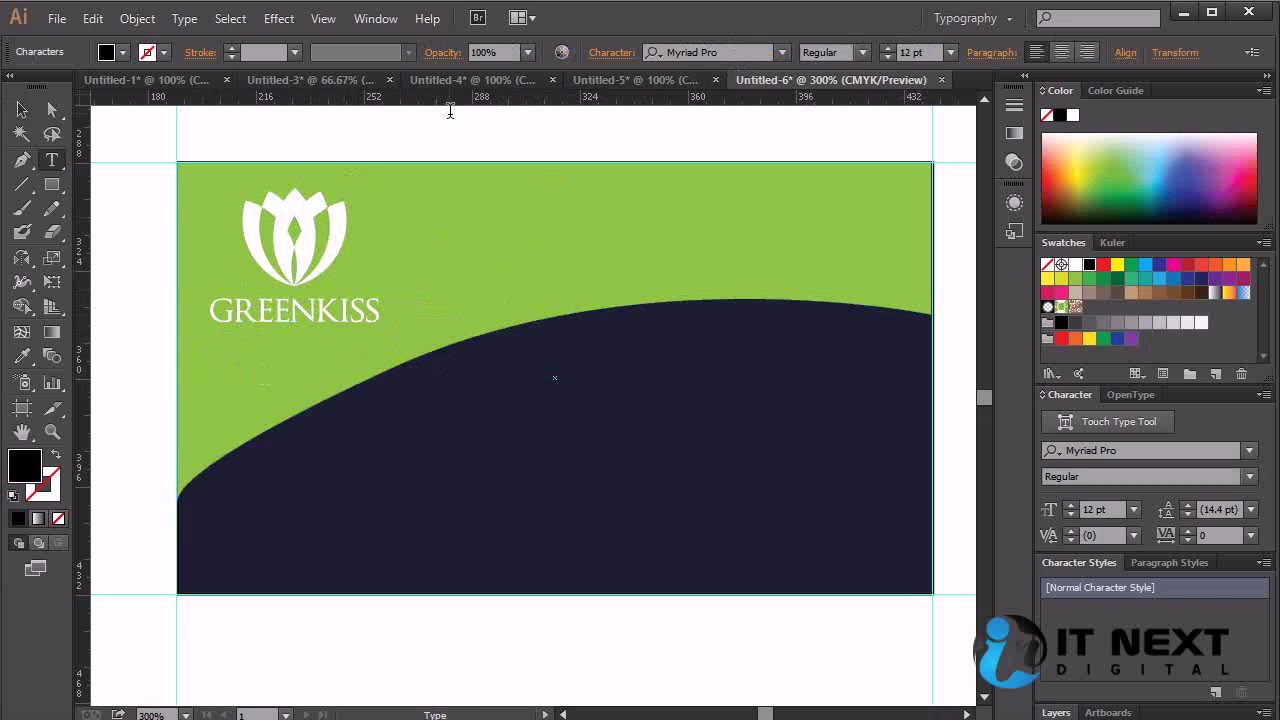
text(lead the way)
Set the font of the whole "lead the way" text to Trajan Pro in the Bold style.
key(ctrl+a)
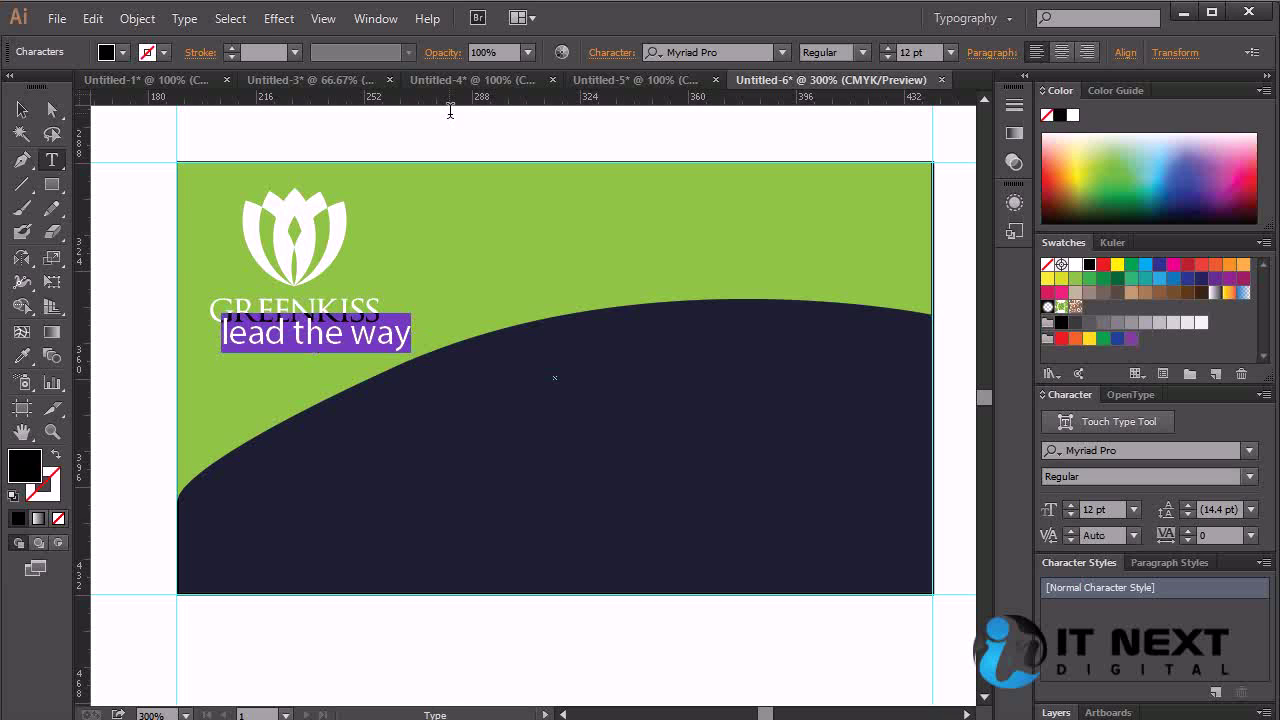
click(716, 54)
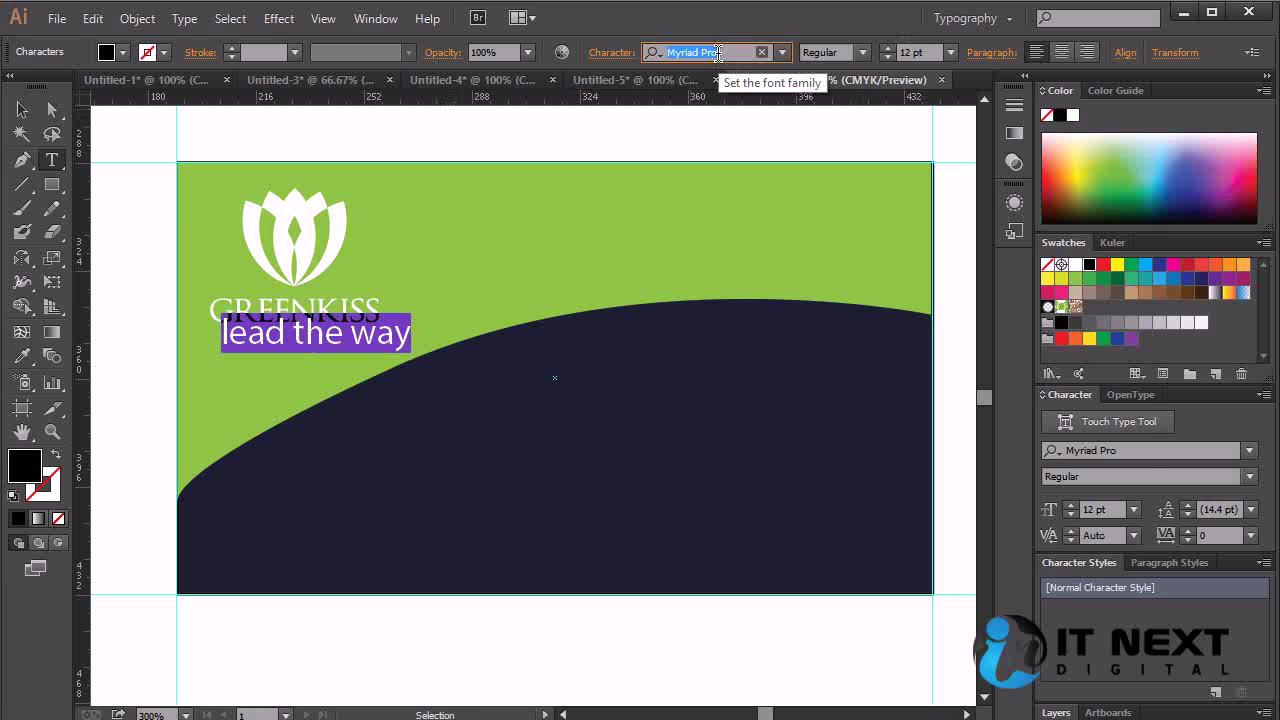
text(tr)
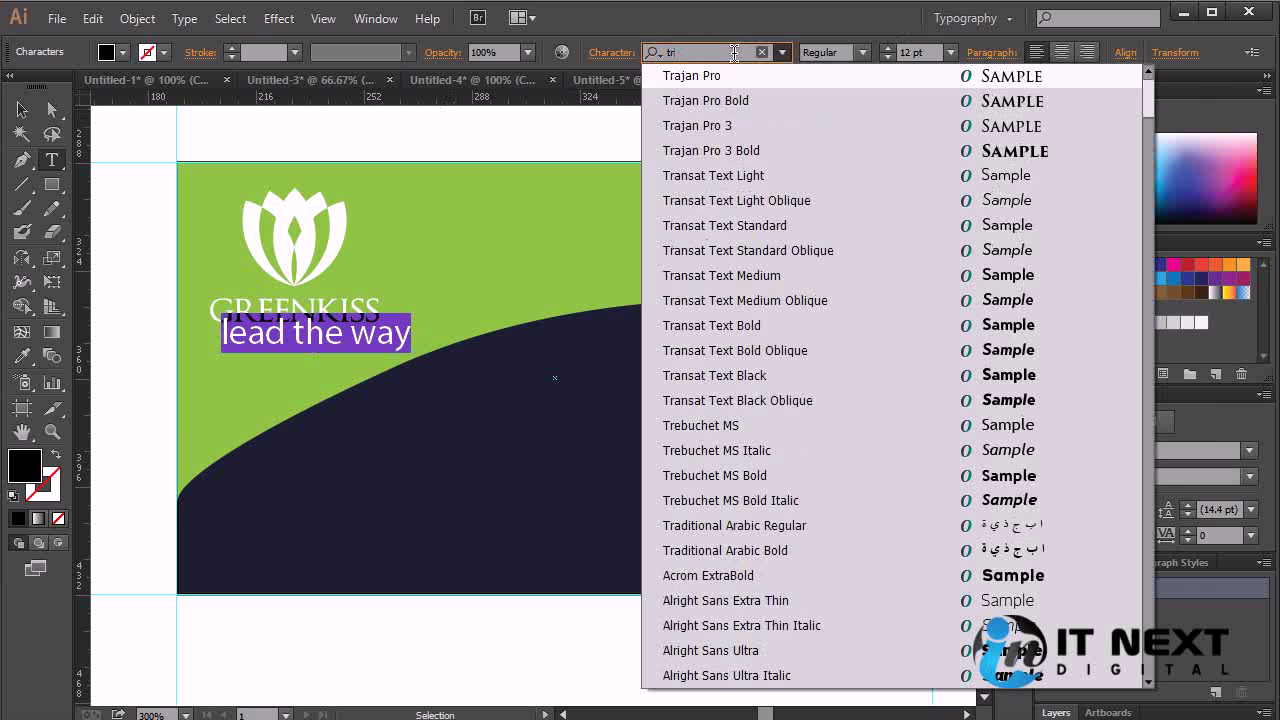
click(743, 82)
click(862, 52)
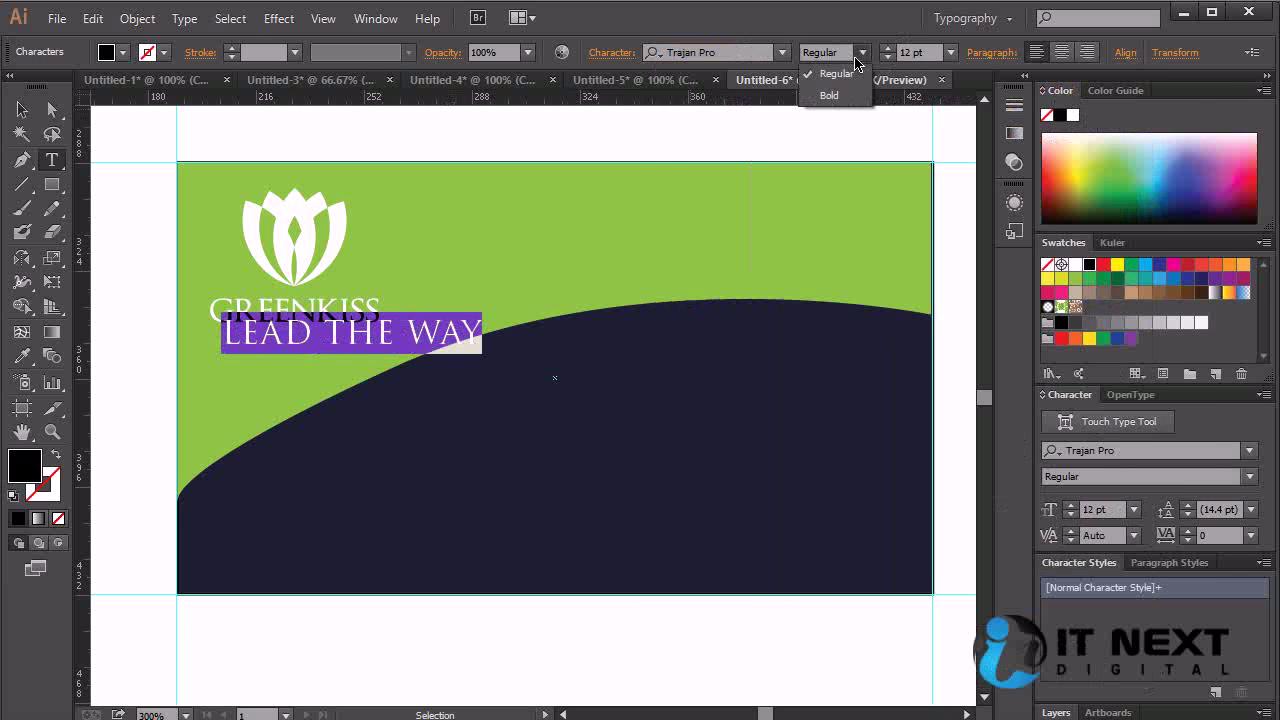
click(836, 96)
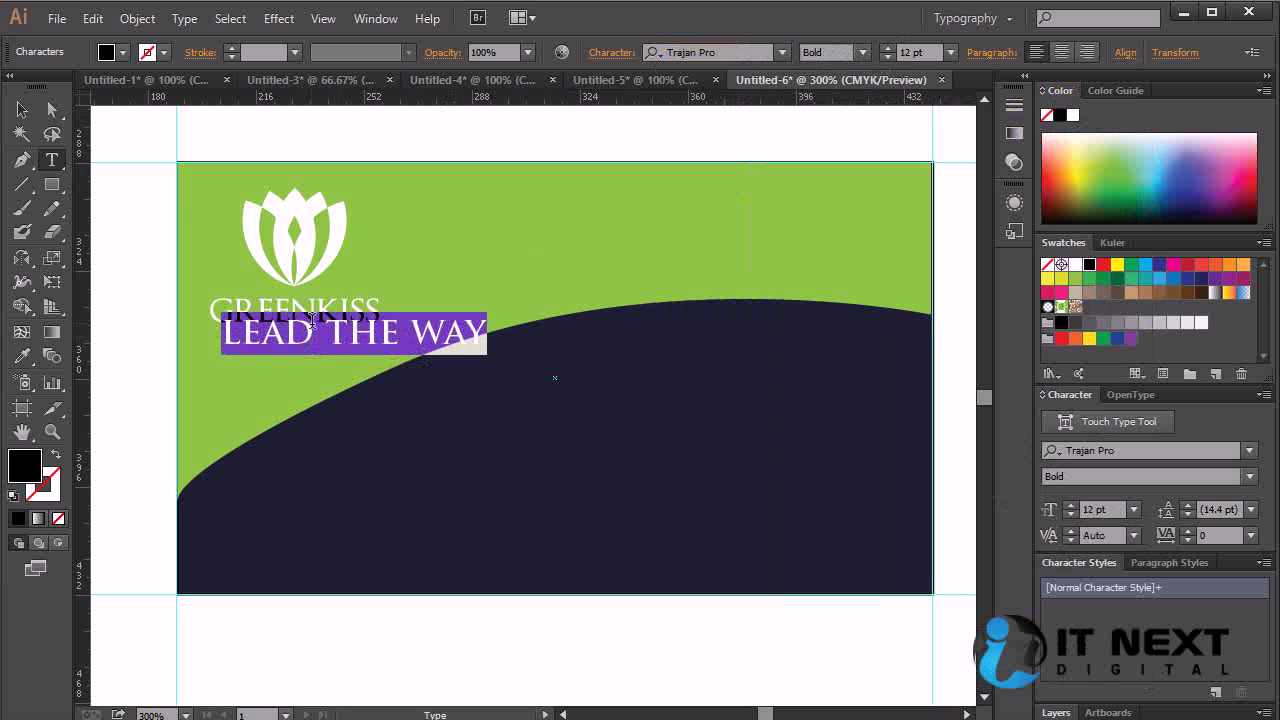
Reduce the font size of the "lead the way" tagline to 6.1 pt.
key(ctrl+shift+comma)
key(ctrl+shift+comma)
key(ctrl+shift+comma)
key(ctrl+shift+comma)
key(ctrl+shift+comma)
key(ctrl+shift+comma)
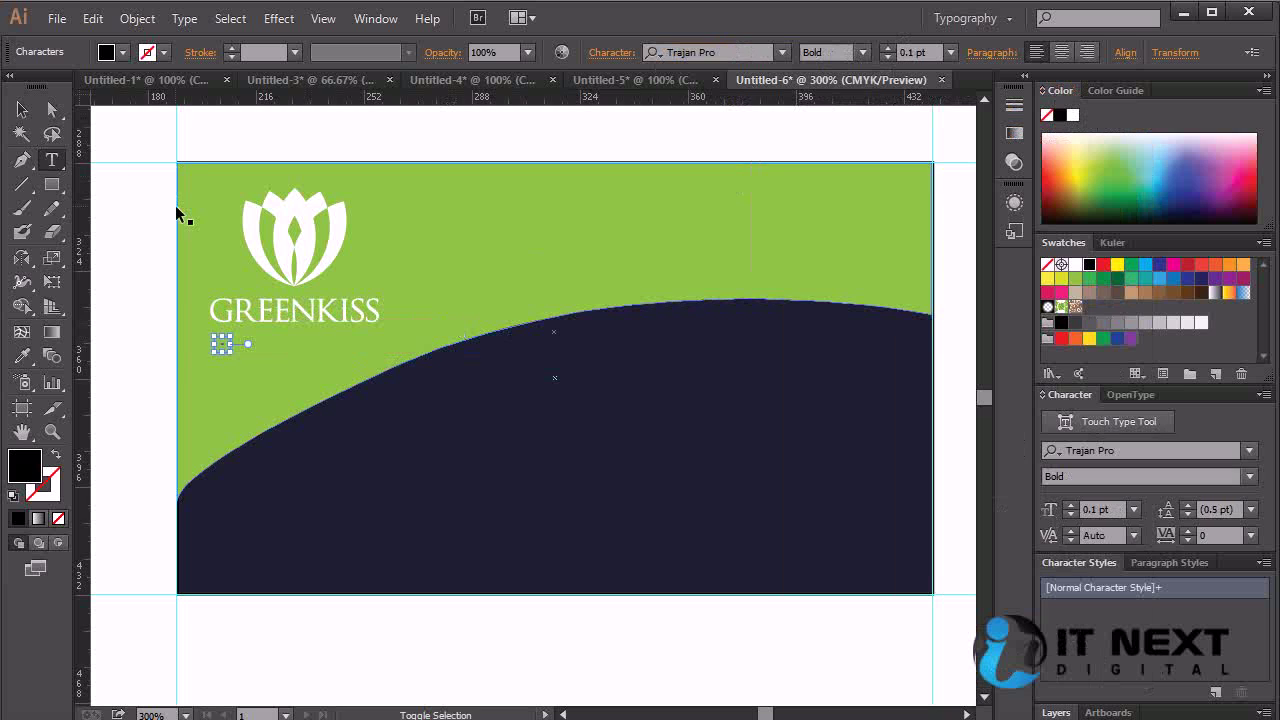
key(ctrl+shift+period)
key(ctrl+shift+period)
key(ctrl+shift+period)
key(ctrl+shift+period)
key(ctrl+shift+period)
key(ctrl+shift+comma)
key(ctrl+shift+comma)
key(ctrl+shift+period)
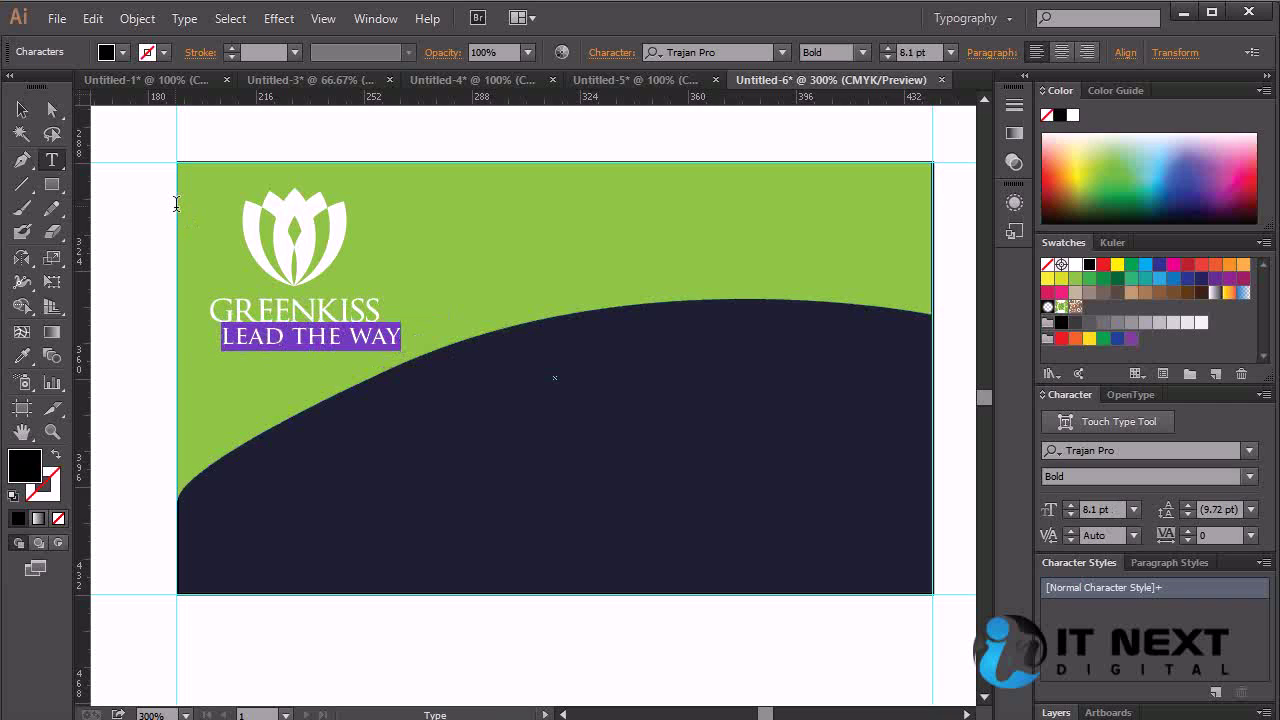
key(ctrl+shift+comma)
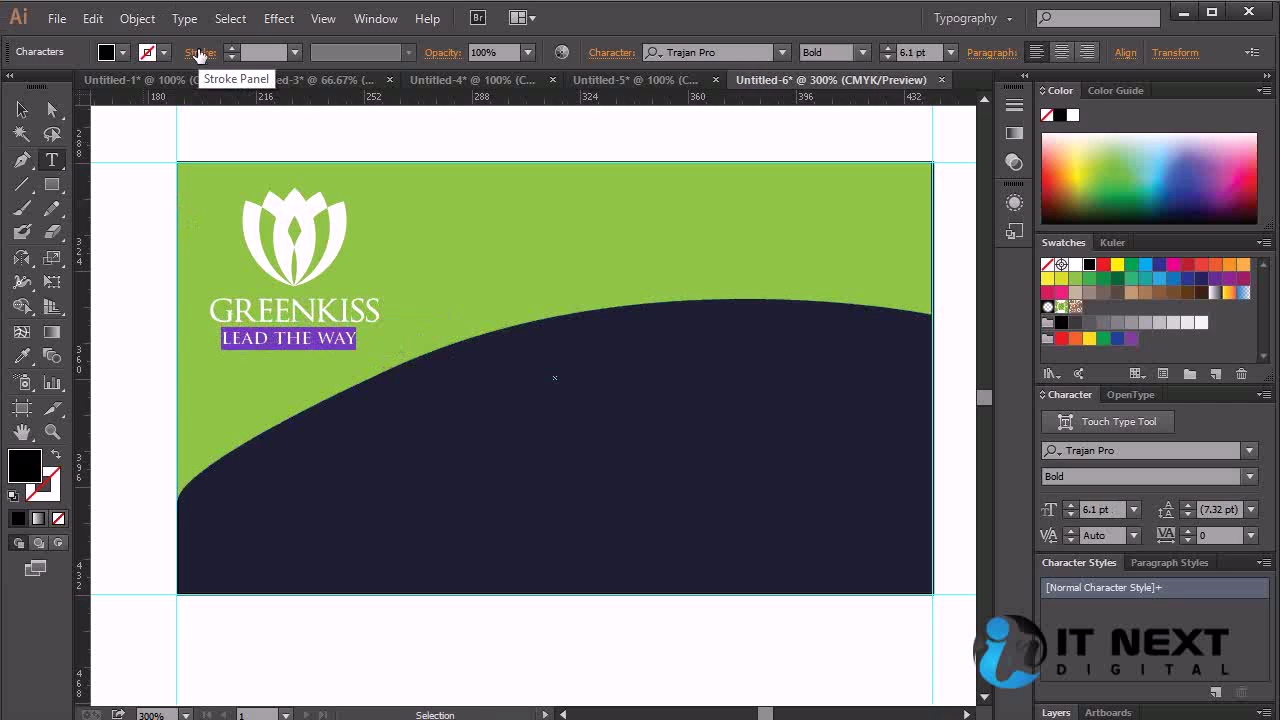
Align the tagline's start with the left edge of the GREENKISS name and widen its tracking to 160.
click(22, 108)
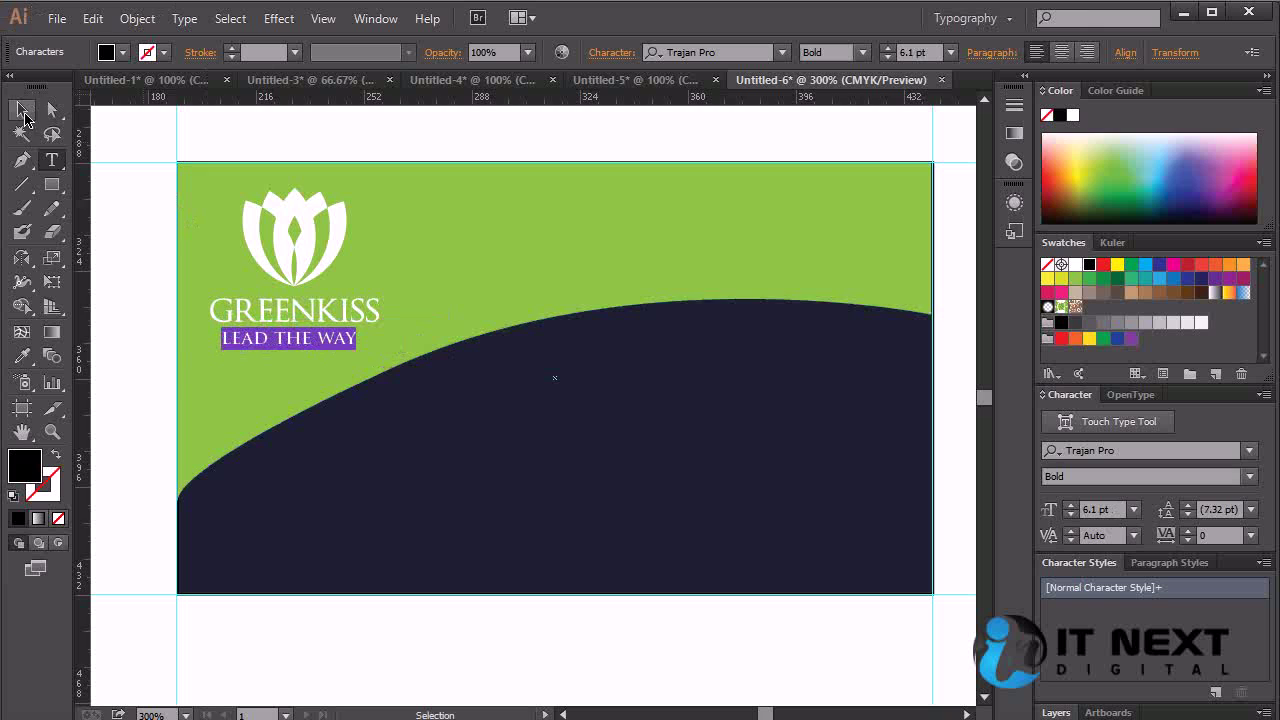
drag(328, 342, 320, 341)
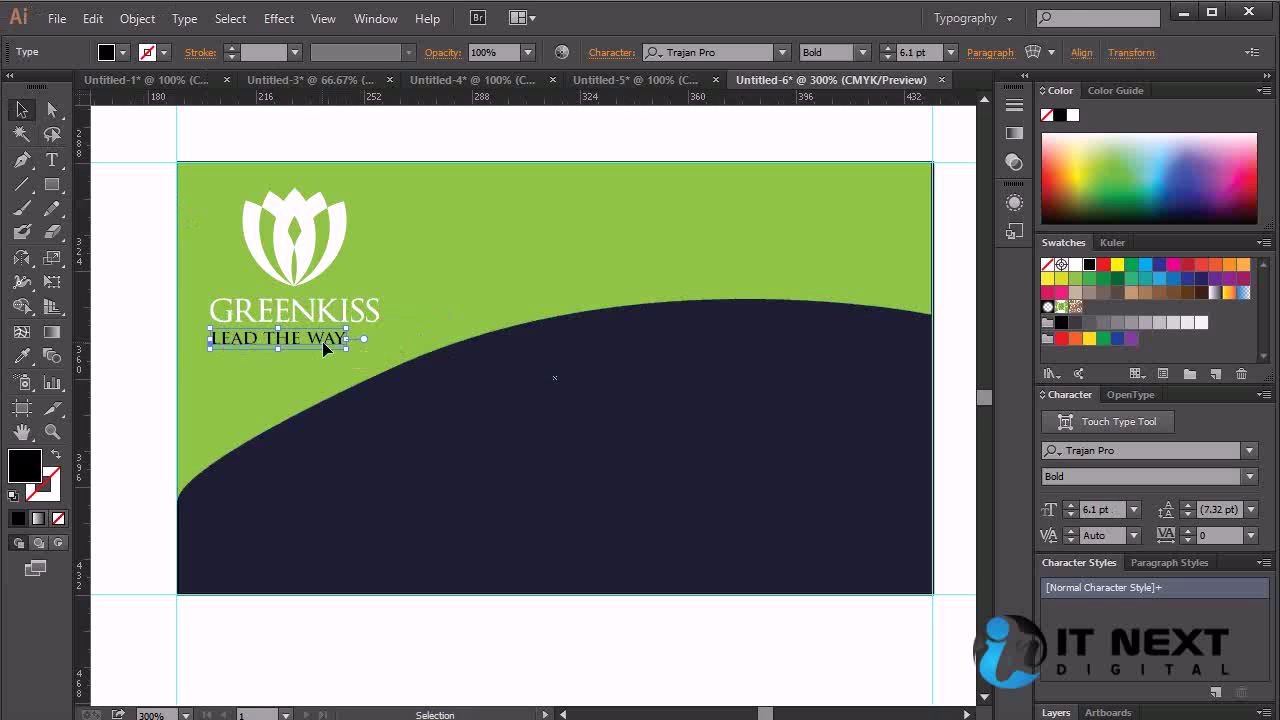
double_click(322, 341)
key(ctrl+a)
key(alt+Right)
key(alt+Right)
key(alt+Right)
key(alt+Right)
key(alt+Right)
key(alt+Right)
key(alt+Right)
key(alt+Right)
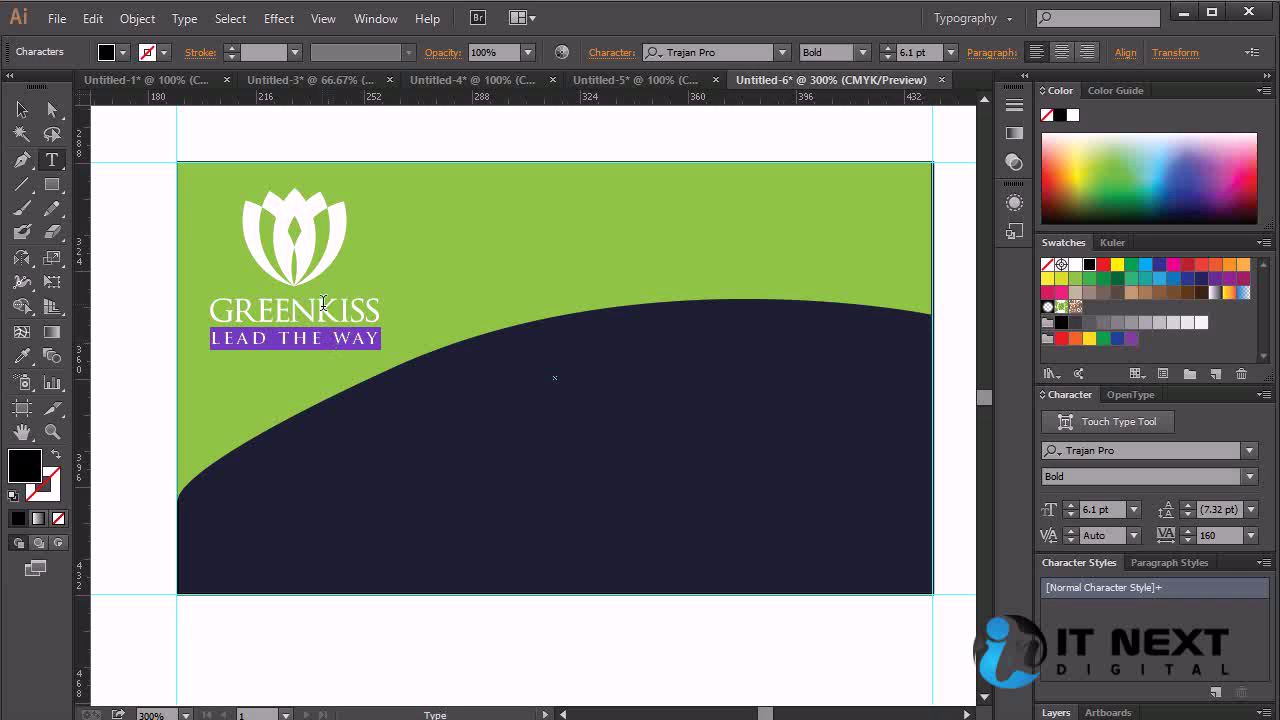
Set the tagline's font size to 5 pt and widen its tracking to 320.
double_click(910, 52)
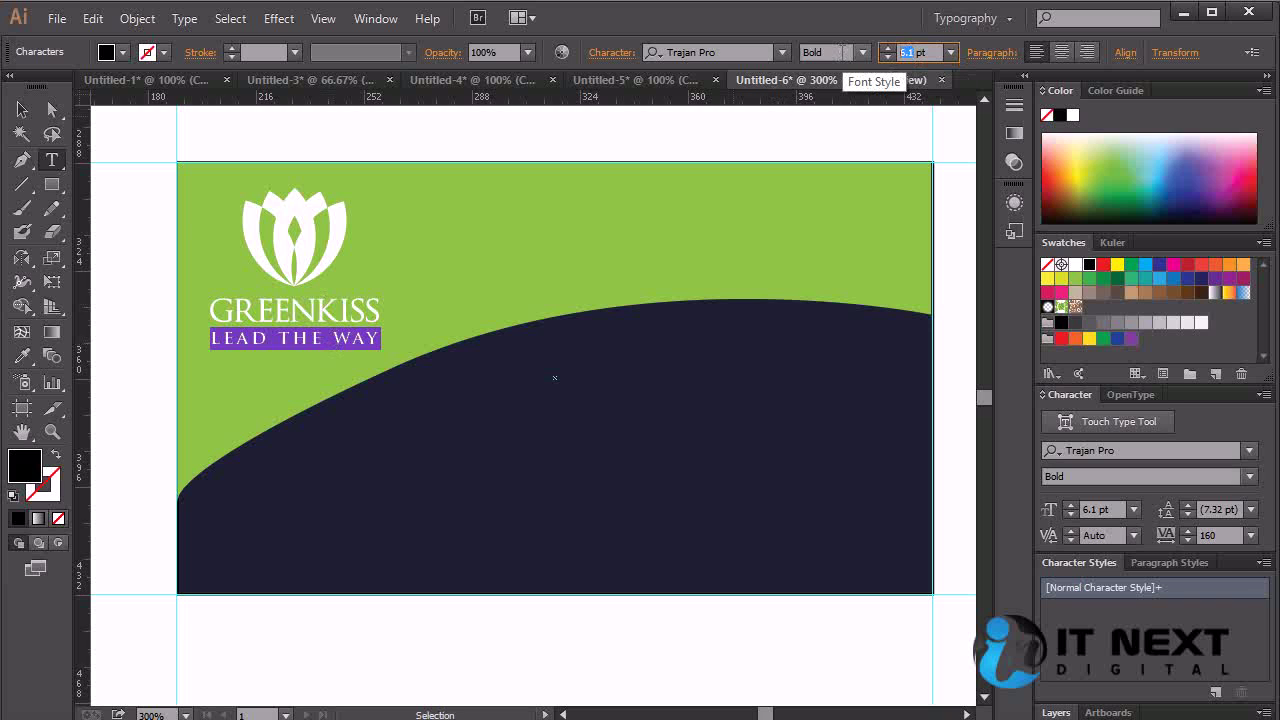
text(5)
key(Return)
key(alt+Right)
key(alt+Right)
key(alt+Right)
key(alt+Right)
key(alt+Right)
key(alt+Right)
key(alt+Right)
key(alt+Right)
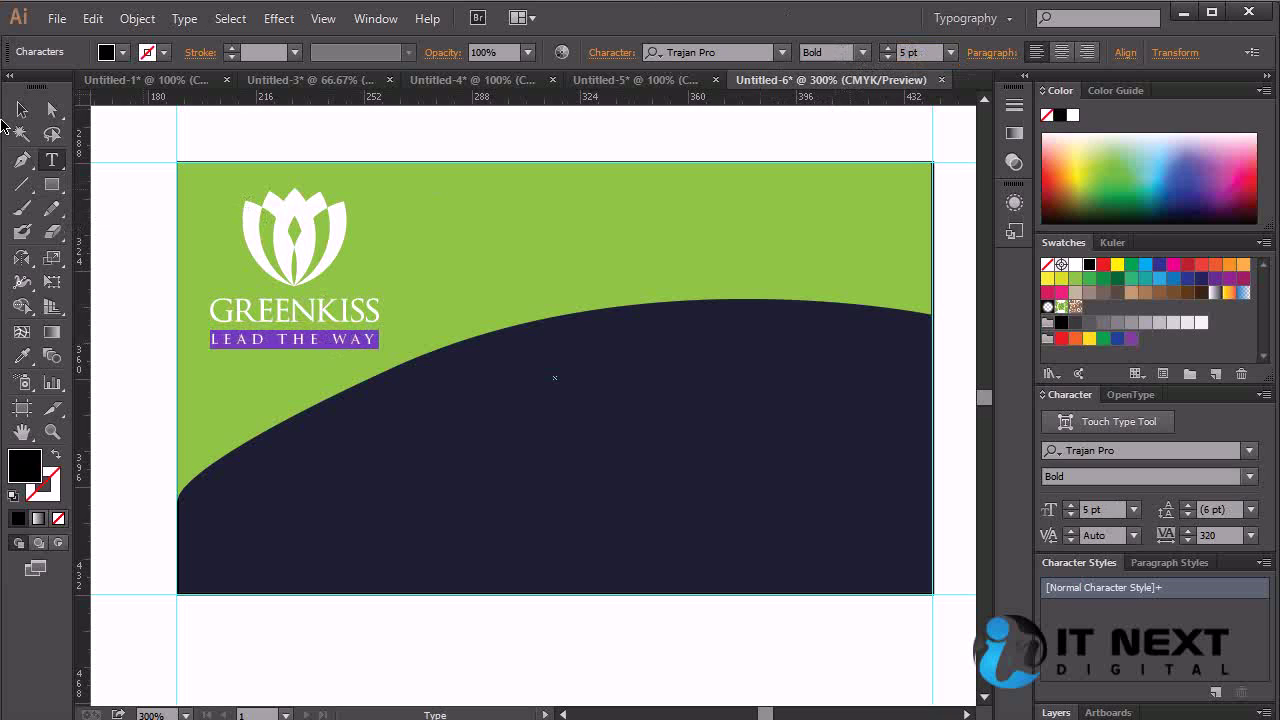
Fill the "lead the way" tagline with white (#ffffff).
click(22, 110)
ctrl+click(627, 146)
ctrl+click(372, 342)
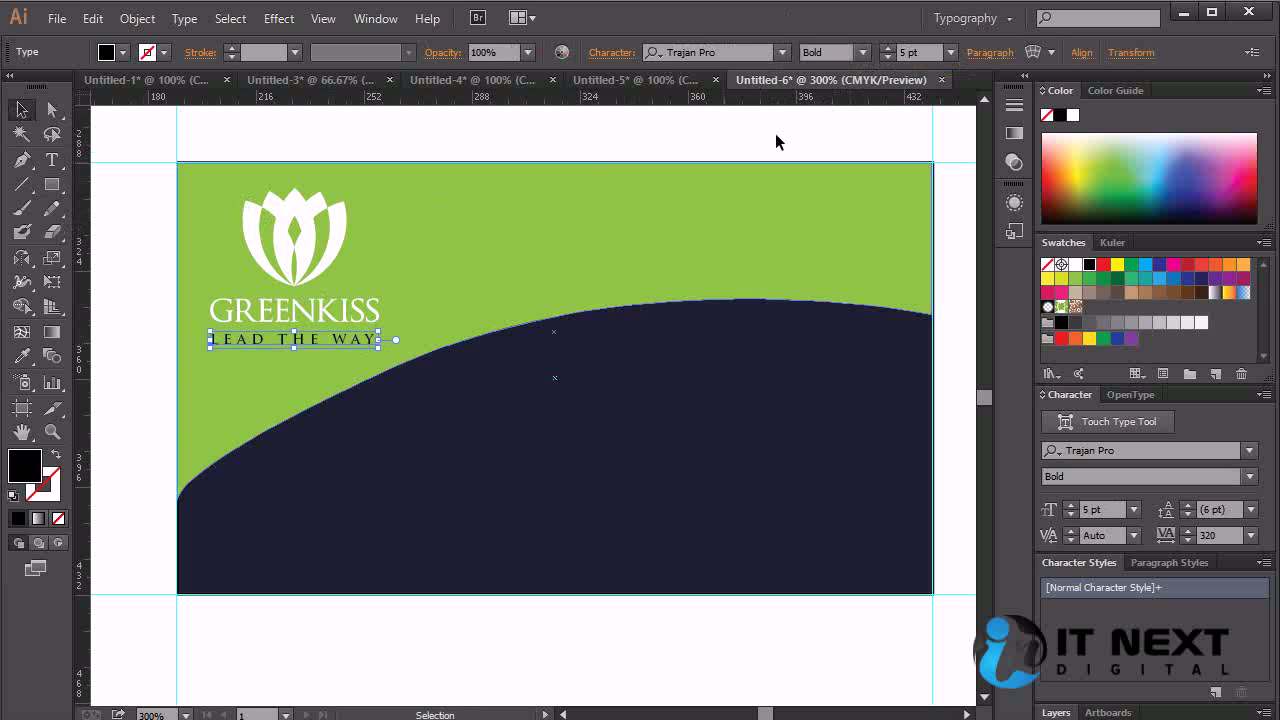
double_click(26, 466)
mouse_move(860, 442)
mouse_down()
mouse_move(837, 371)
mouse_move(806, 360)
mouse_up()
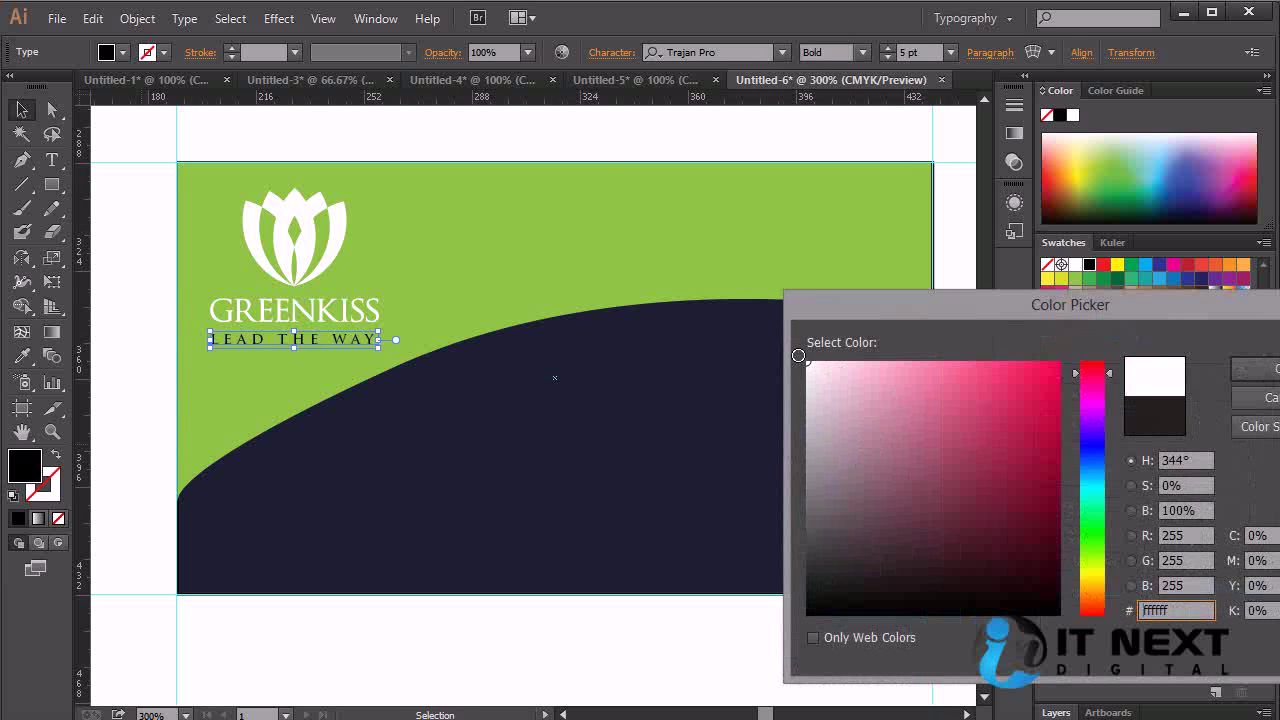
click(1268, 376)
click(697, 130)
Add a text line with the cardholder's title and name on the navy area and fill it with white (#ffffff).
drag(623, 480, 581, 460)
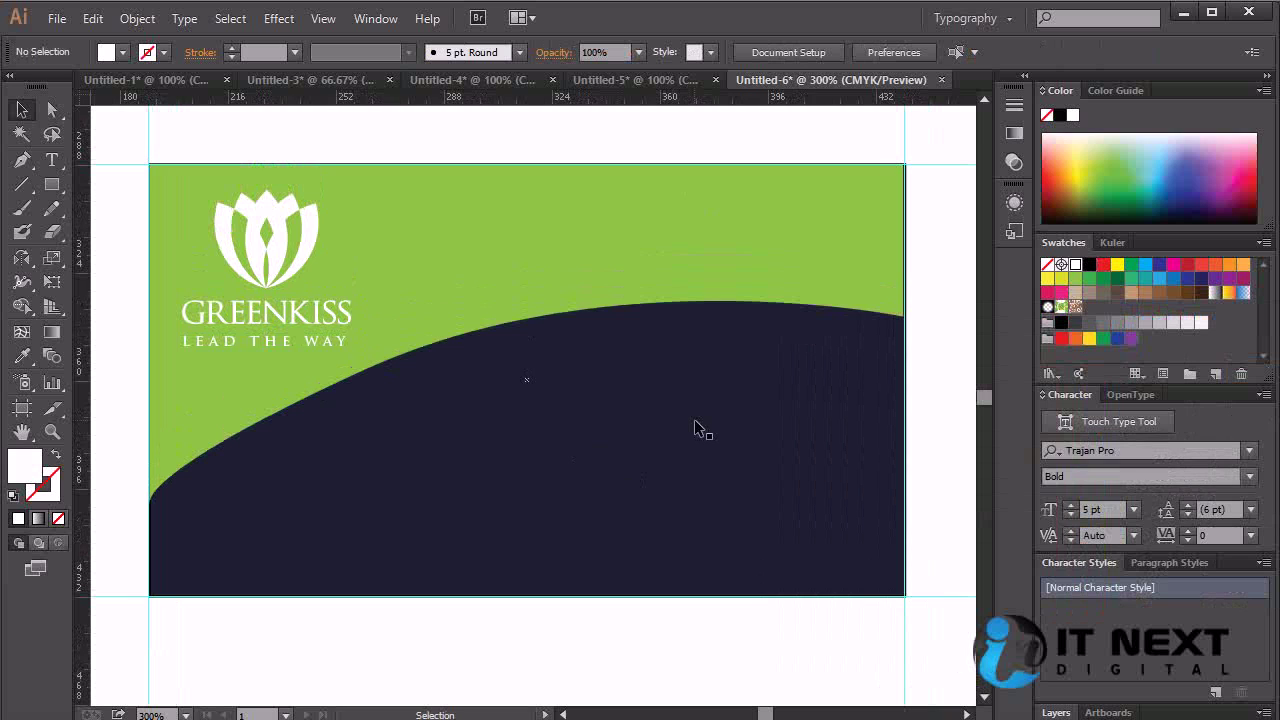
key(t)
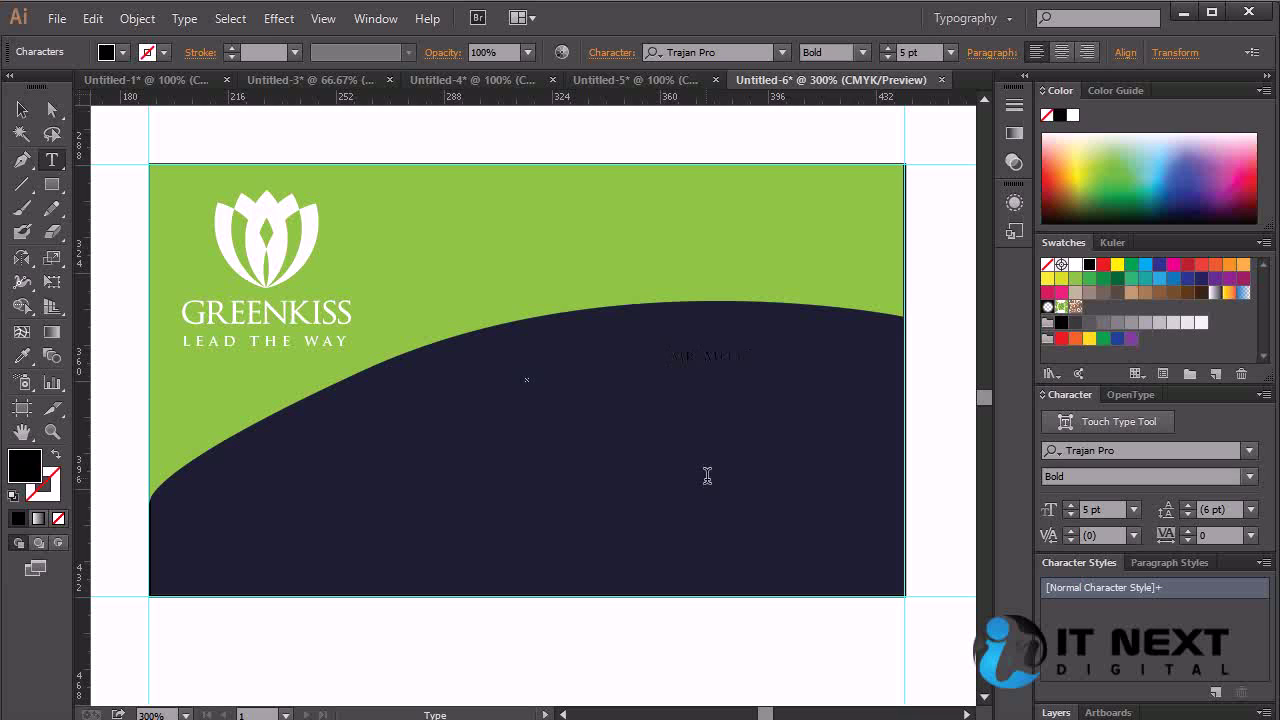
key(ctrl+a)
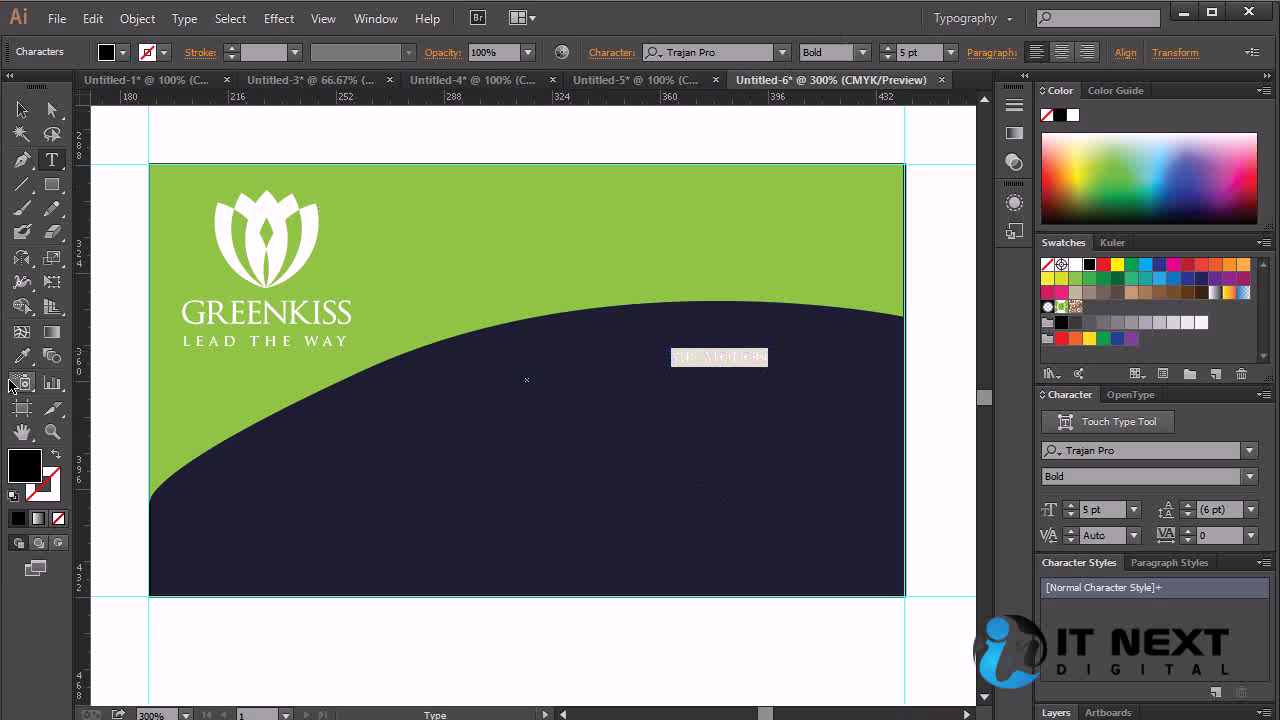
double_click(33, 464)
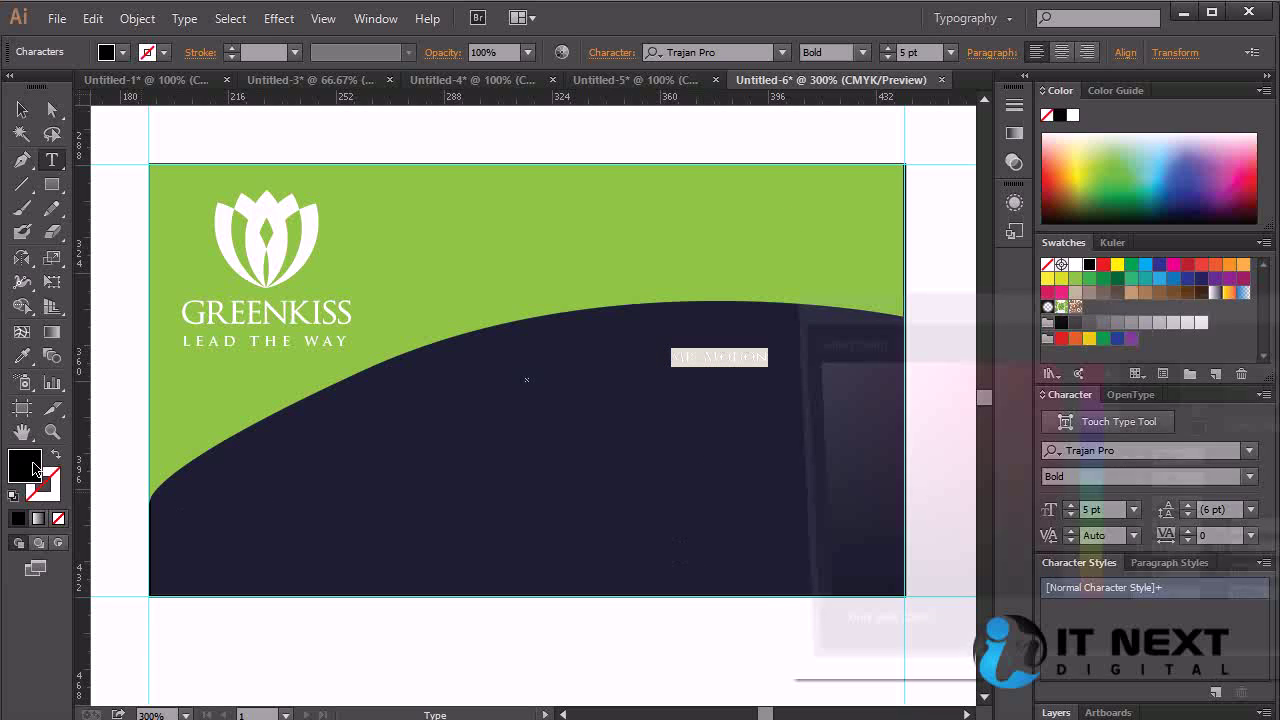
drag(831, 427, 791, 356)
click(1240, 369)
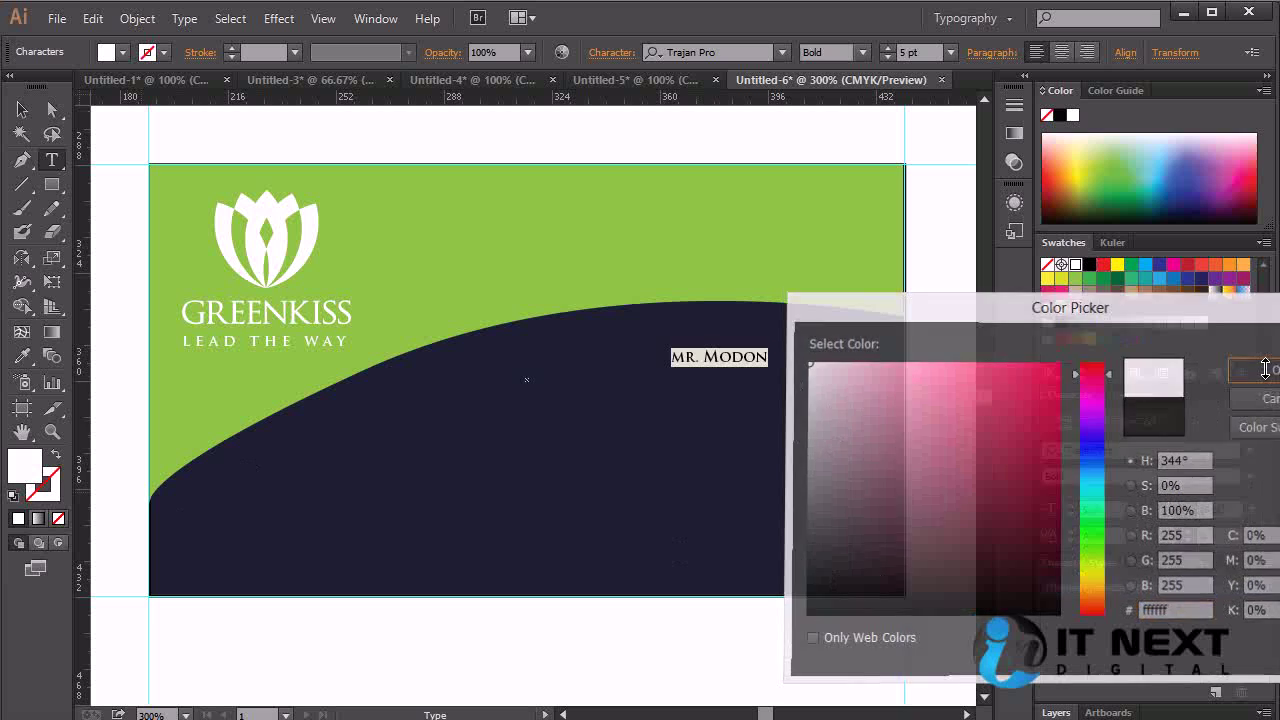
click(22, 109)
click(944, 375)
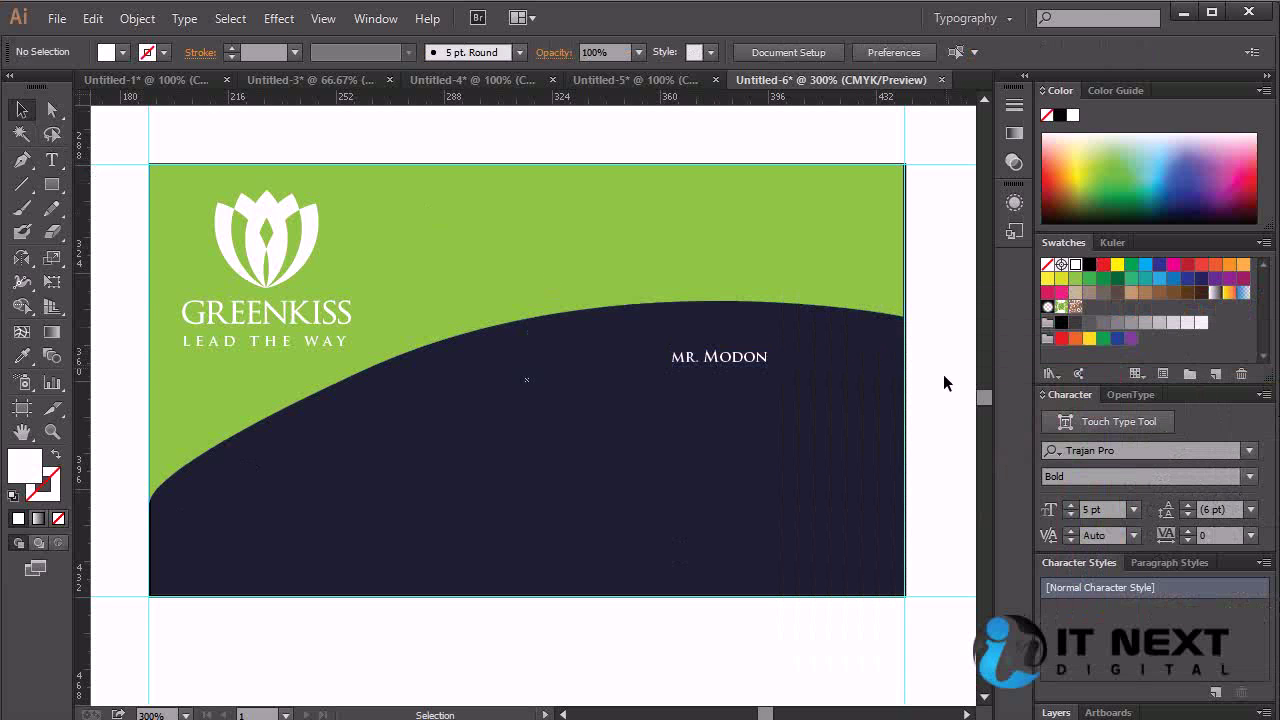
Set the font of the whole cardholder name line to Helvetica LT Std Bold Condensed.
double_click(730, 357)
key(ctrl+a)
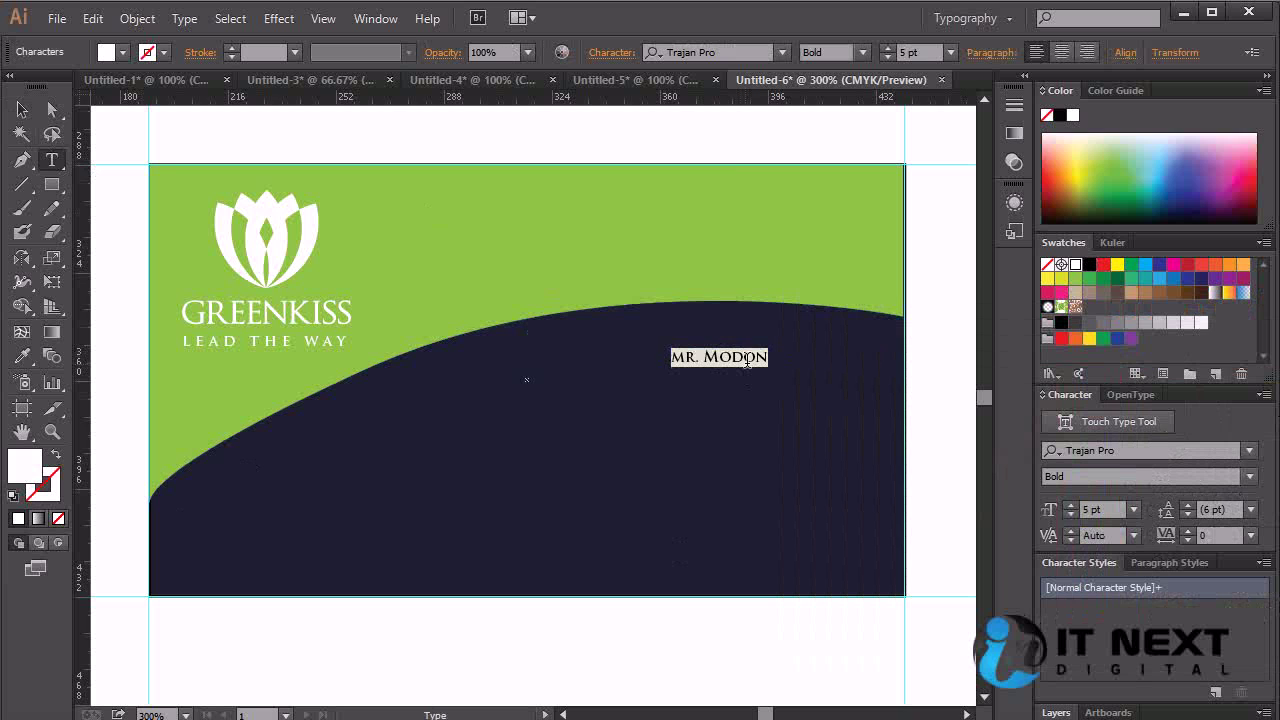
click(730, 51)
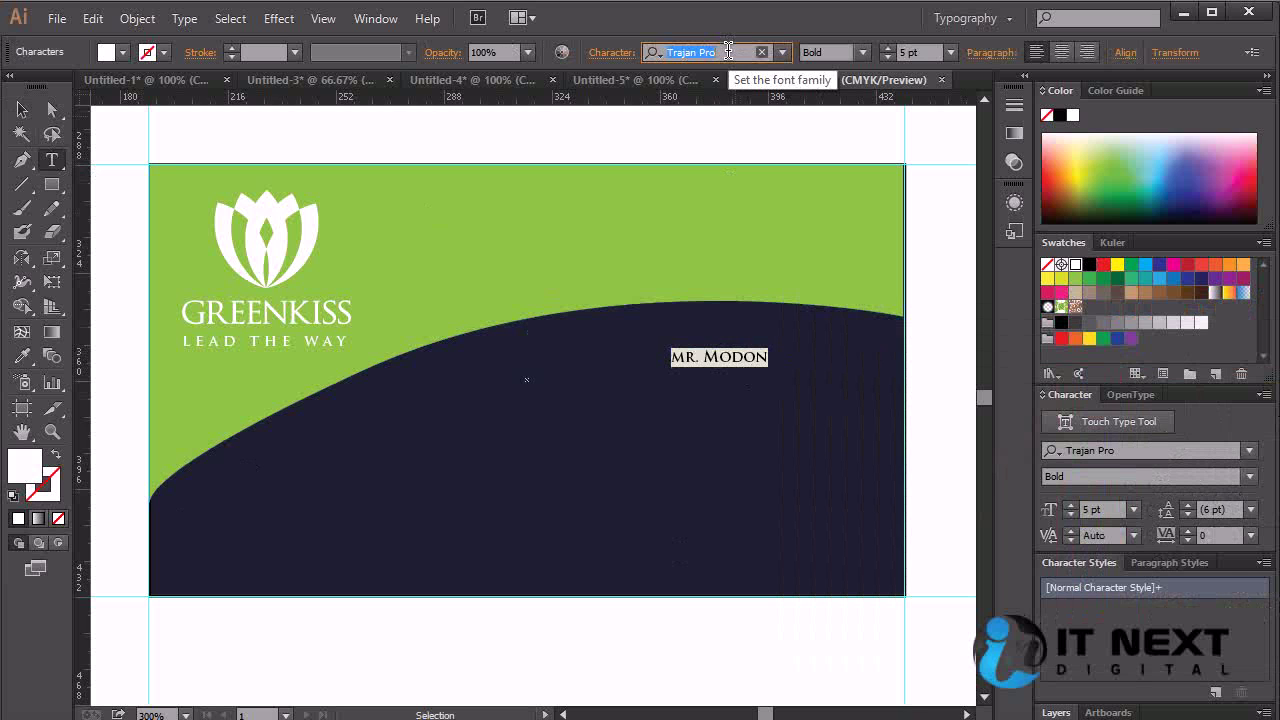
text(he)
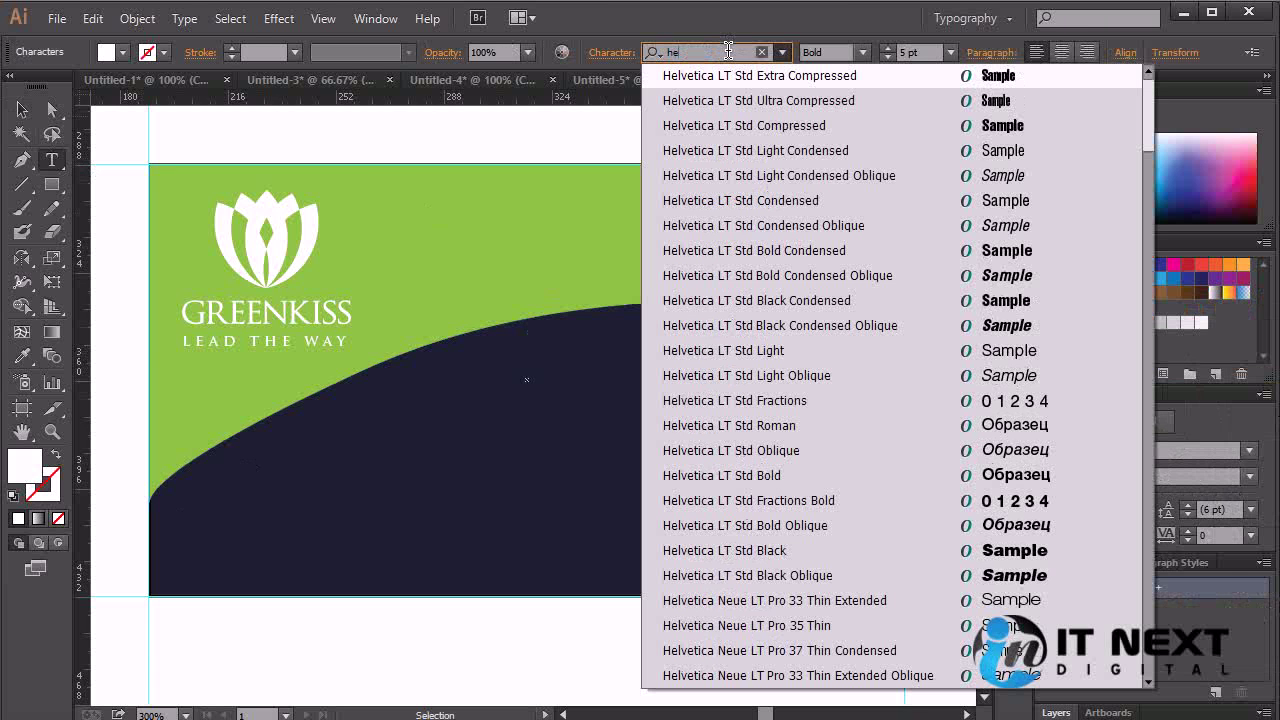
click(826, 250)
Replace the lowercase title before the cardholder's name with "MR" in capitals.
click(686, 358)
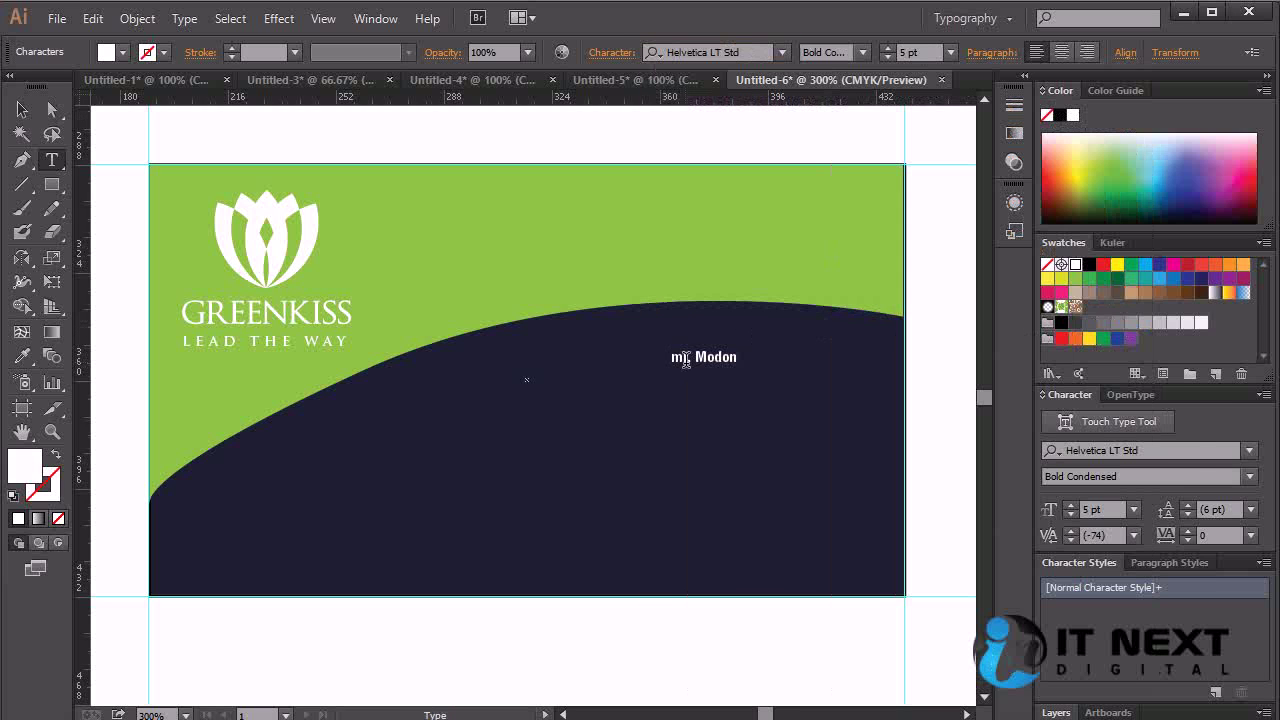
drag(688, 357, 660, 354)
text(MR)
click(20, 108)
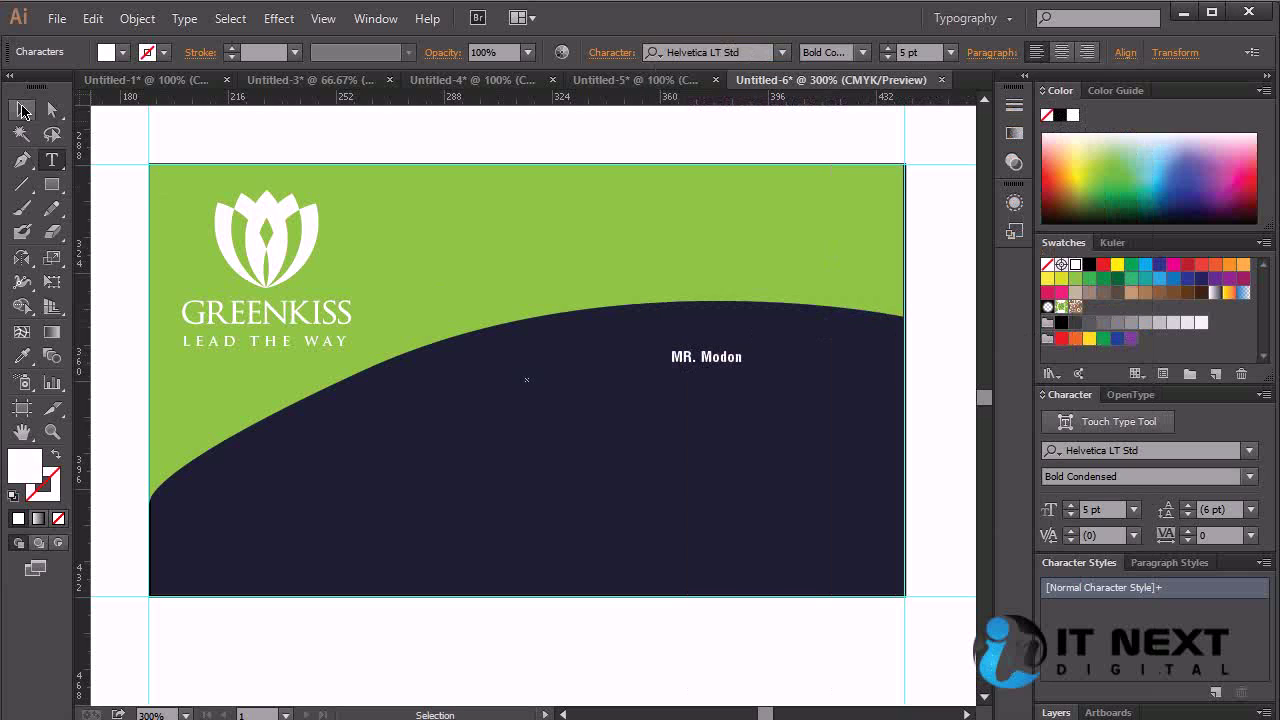
Enlarge the cardholder name line to nearly three times its size, keeping it under the curve in the navy area's upper right.
click(705, 358)
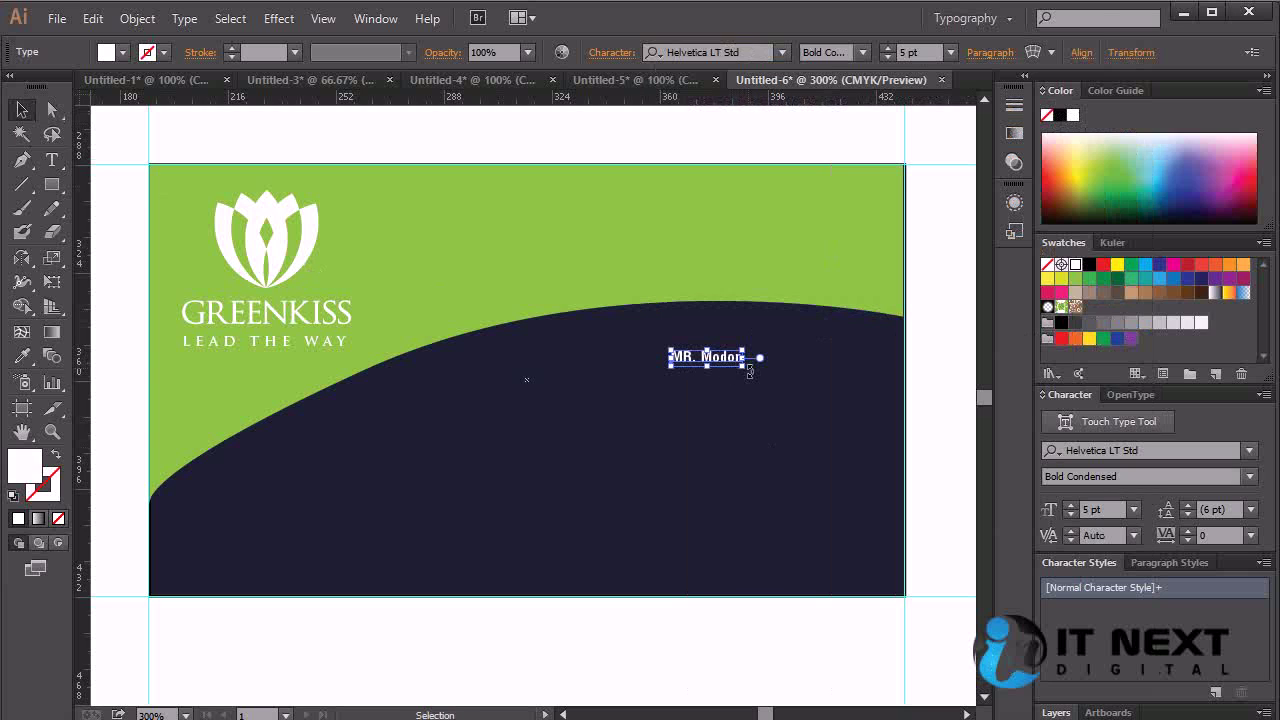
drag(748, 368, 820, 370)
click(925, 427)
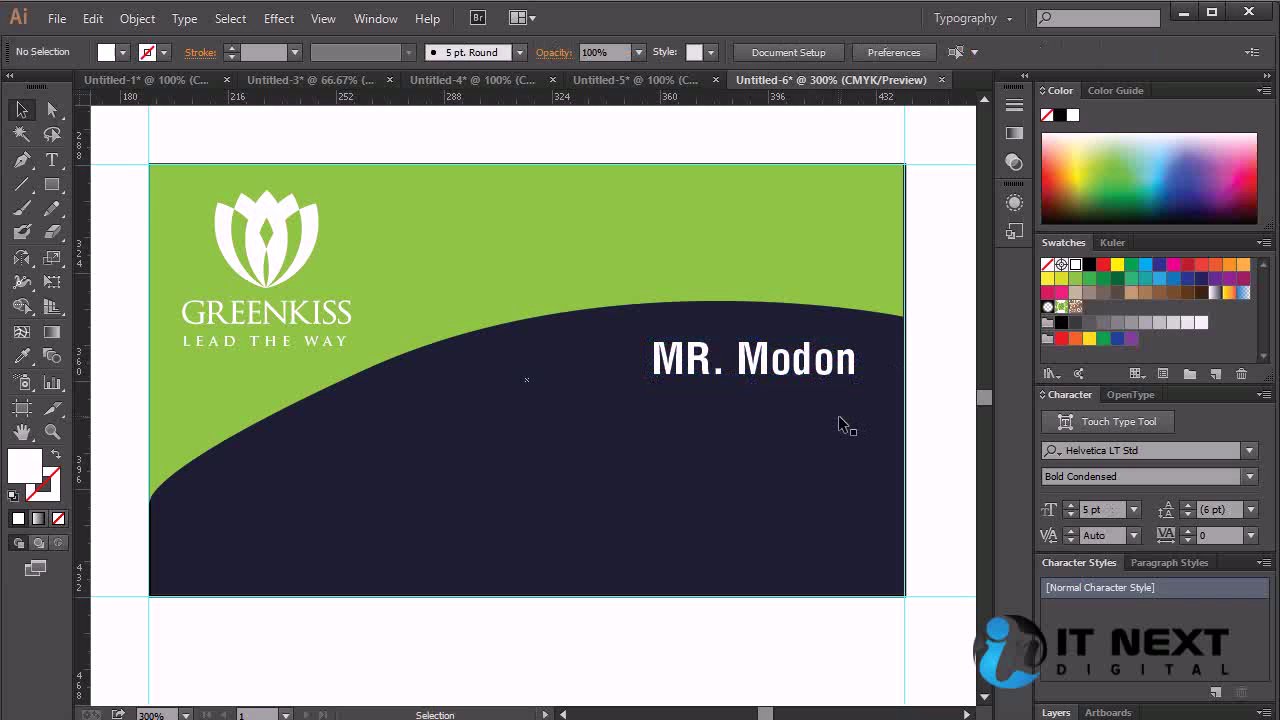
key(ctrl+plus)
key(ctrl+minus)
click(820, 360)
click(944, 417)
Add the text "Co-founder of Green kiss", enlarge it to about 6.92 pt and place it directly beneath the cardholder's name.
key(t)
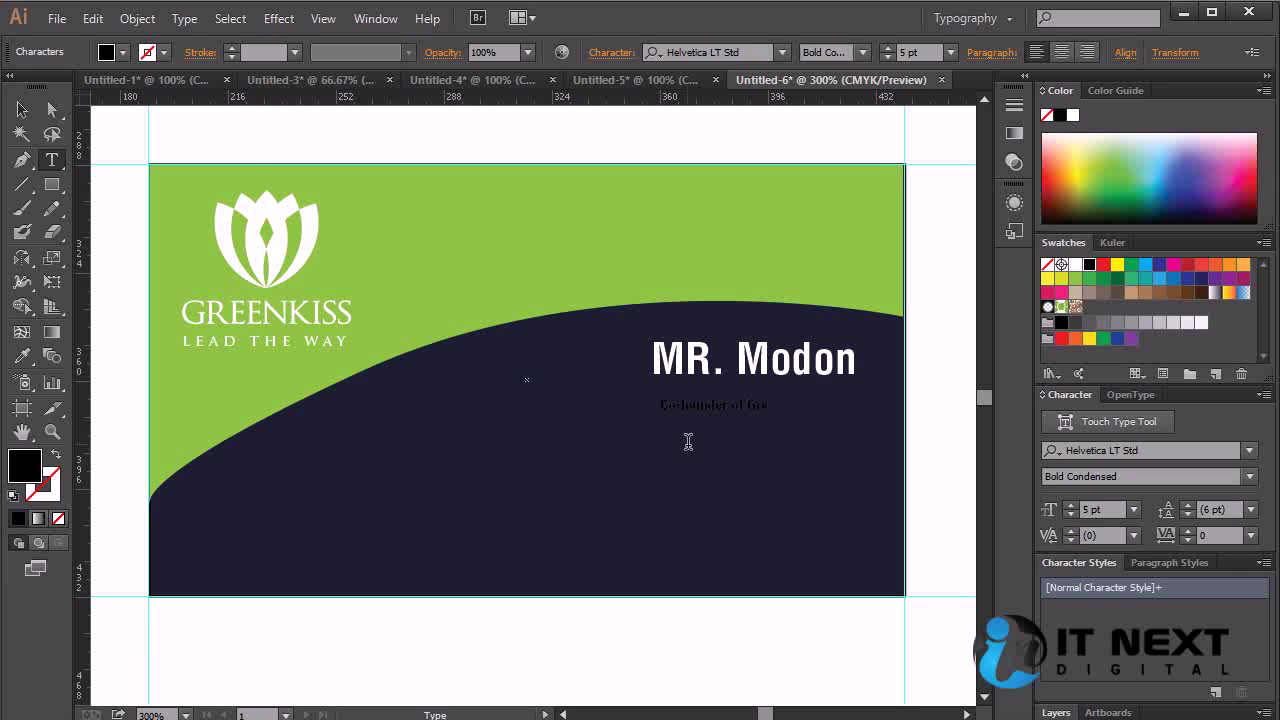
key(ctrl+a)
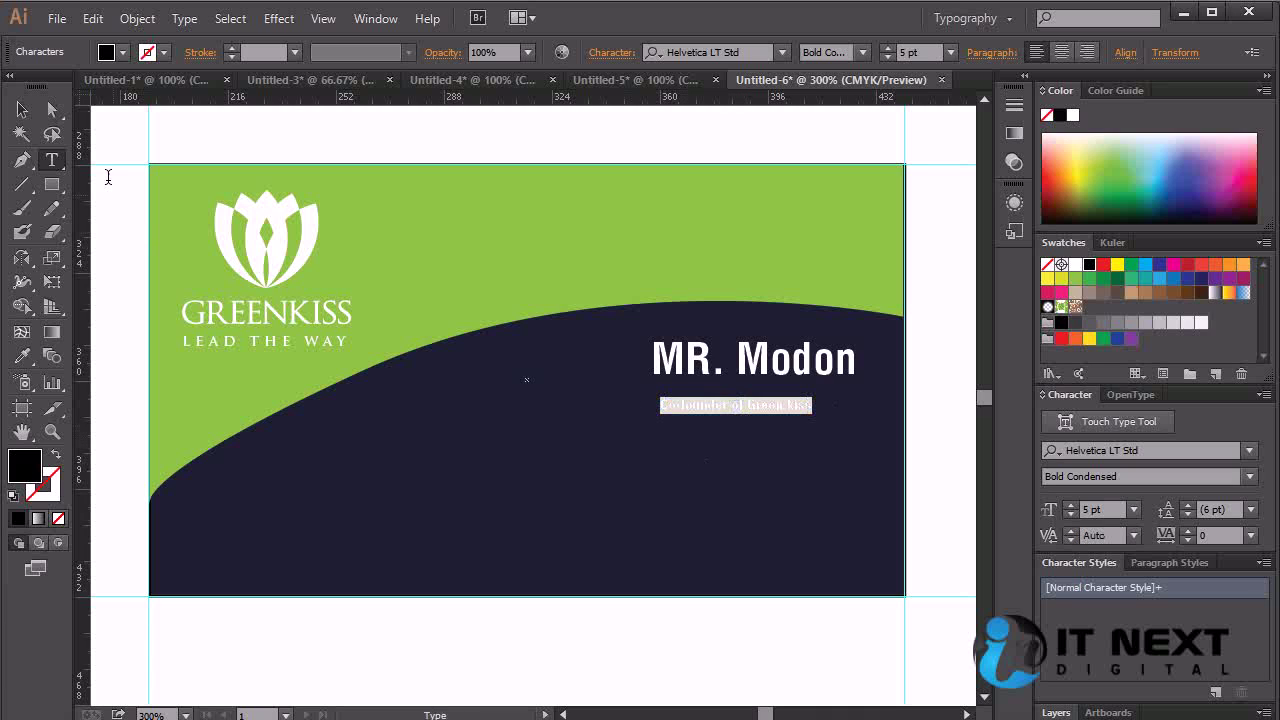
click(21, 111)
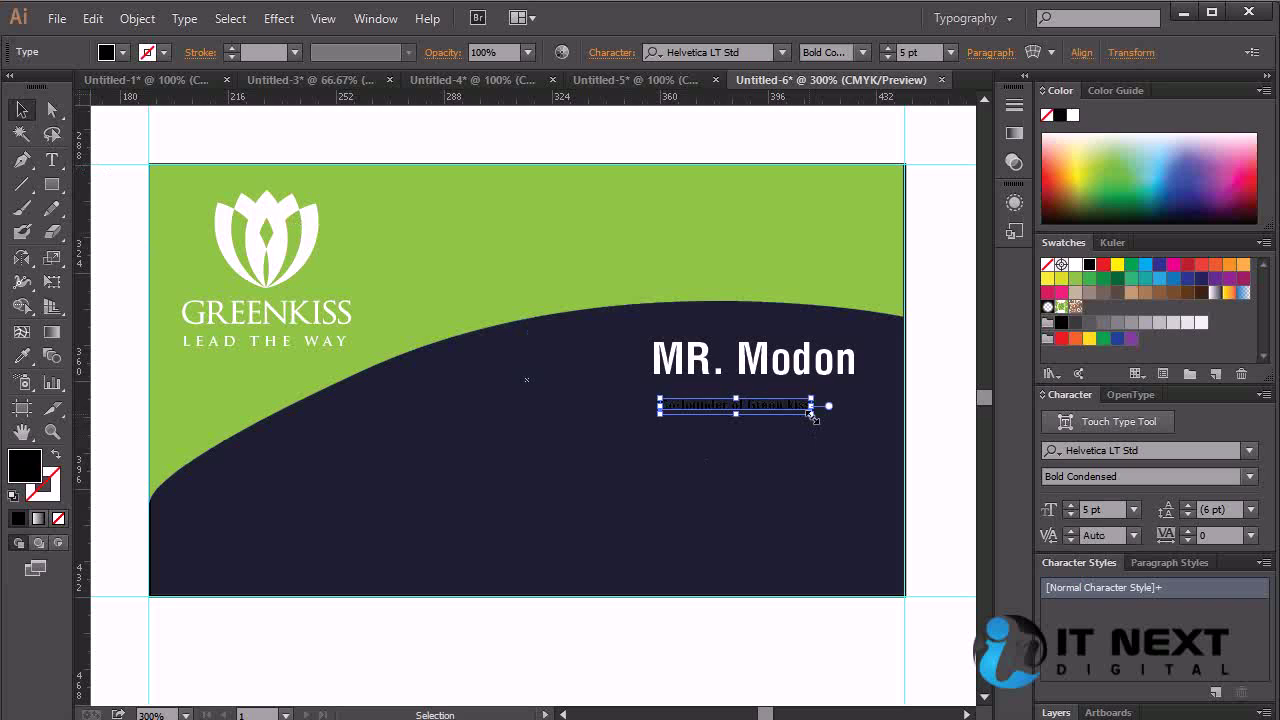
mouse_move(812, 411)
mouse_down()
mouse_move(869, 434)
mouse_move(830, 397)
mouse_up()
Scale the "Co-founder of Green kiss" line down slightly to about 6.88 pt to match the name's width.
key(t)
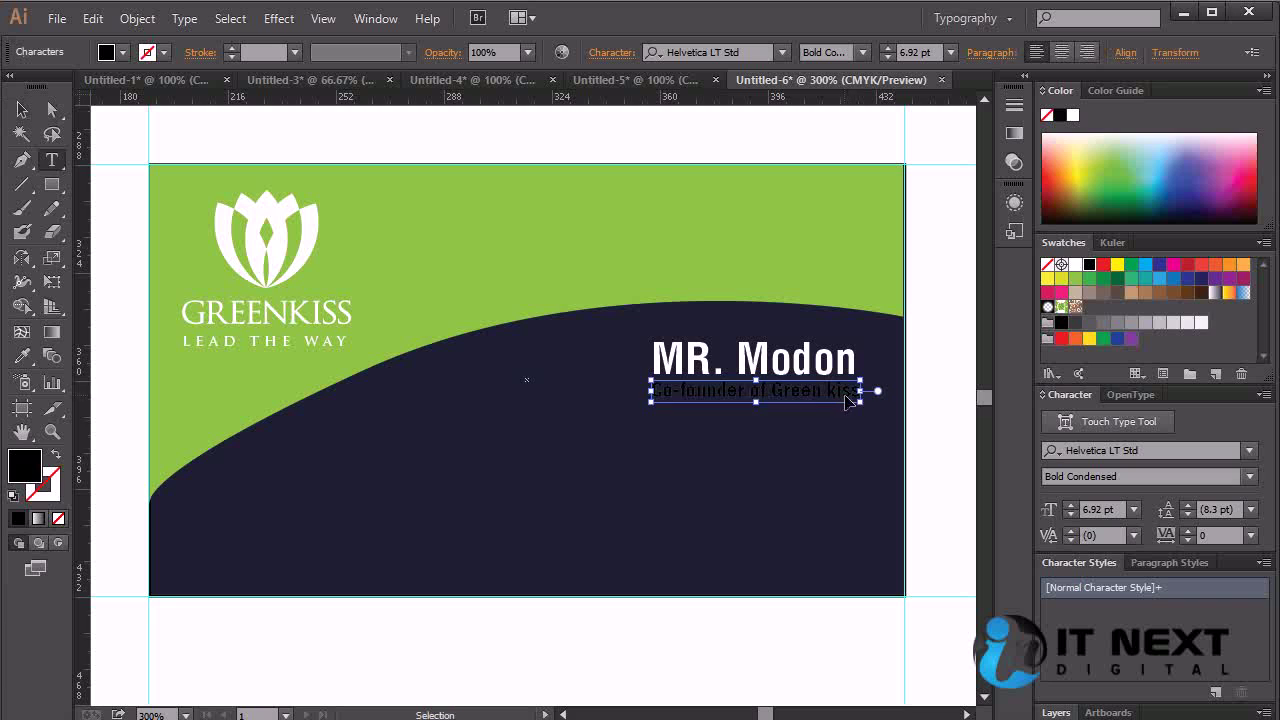
triple_click(845, 399)
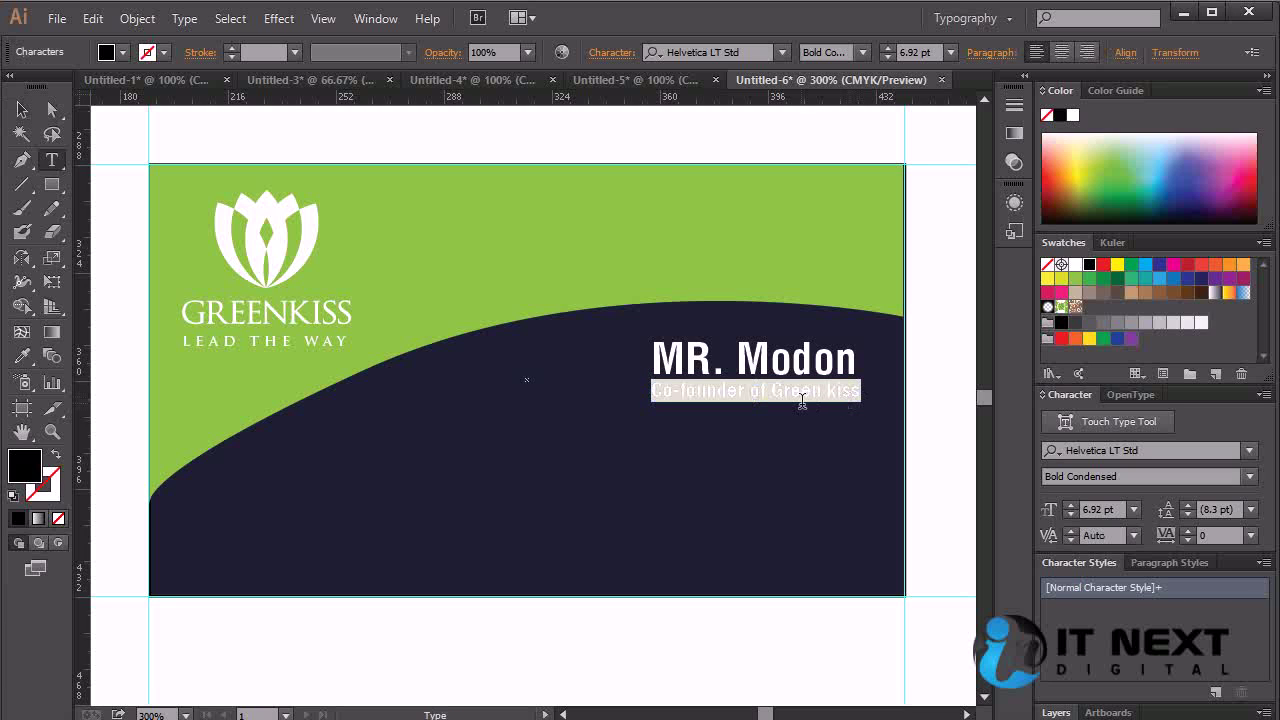
key(alt)
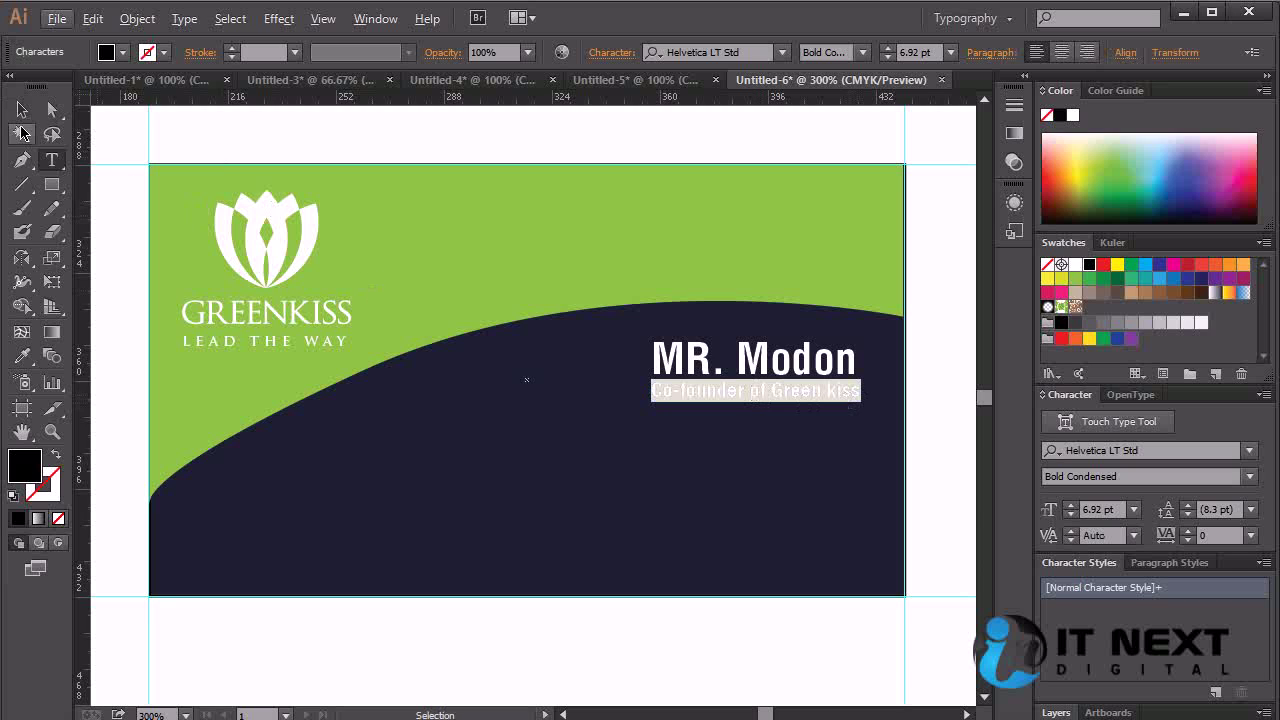
click(22, 109)
drag(860, 401, 860, 402)
key(t)
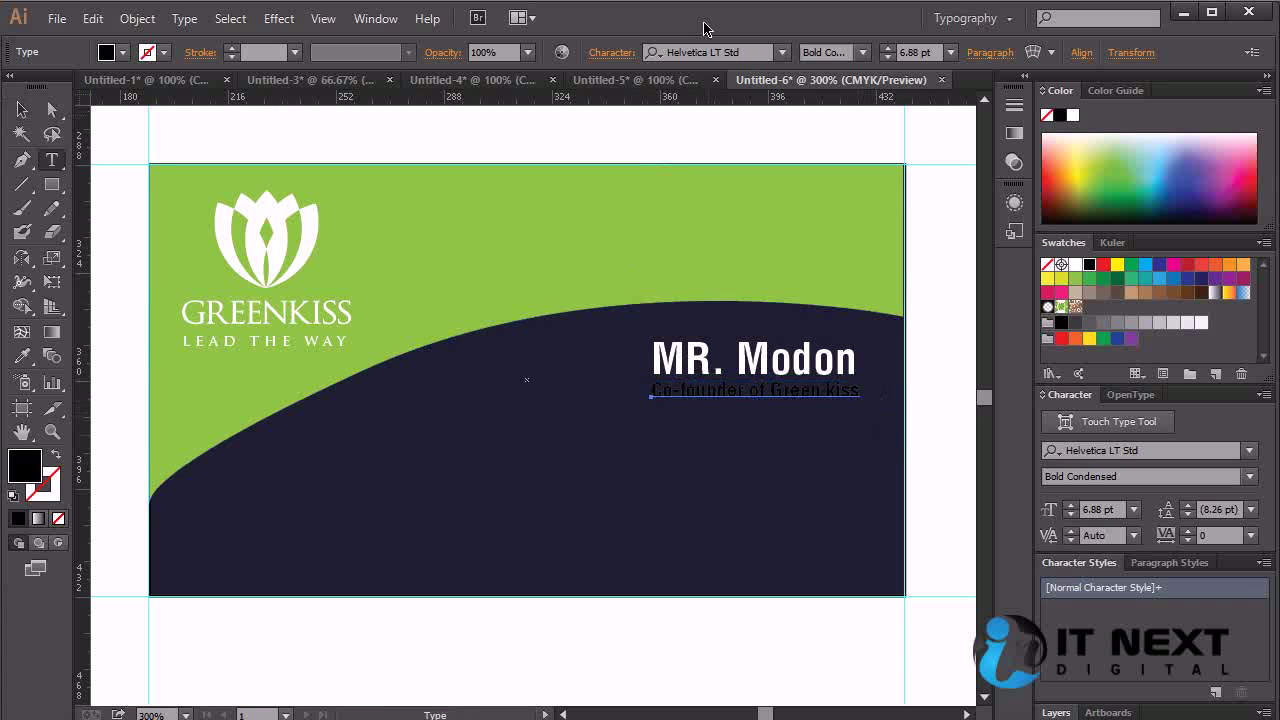
Fill the "Co-founder of Green kiss" line with white.
double_click(25, 464)
drag(815, 418, 800, 358)
click(1255, 369)
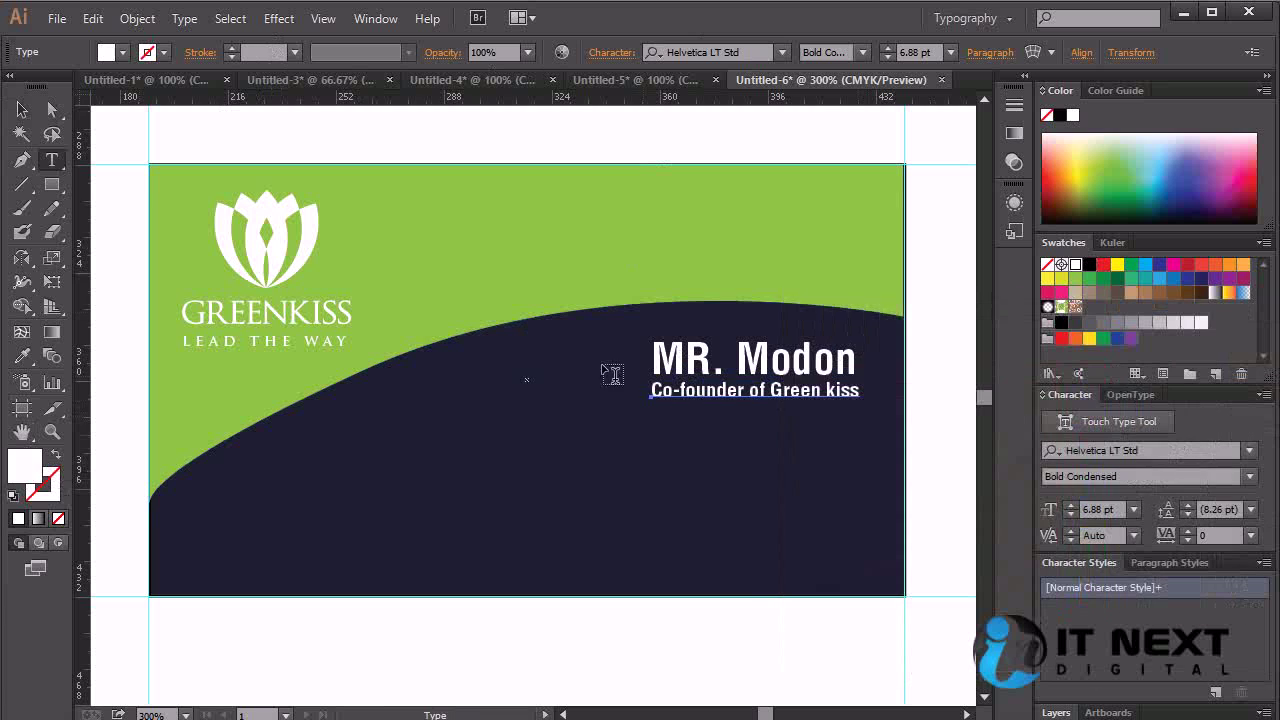
Change the font style of the "Co-founder of Green kiss" line to Roman.
click(24, 110)
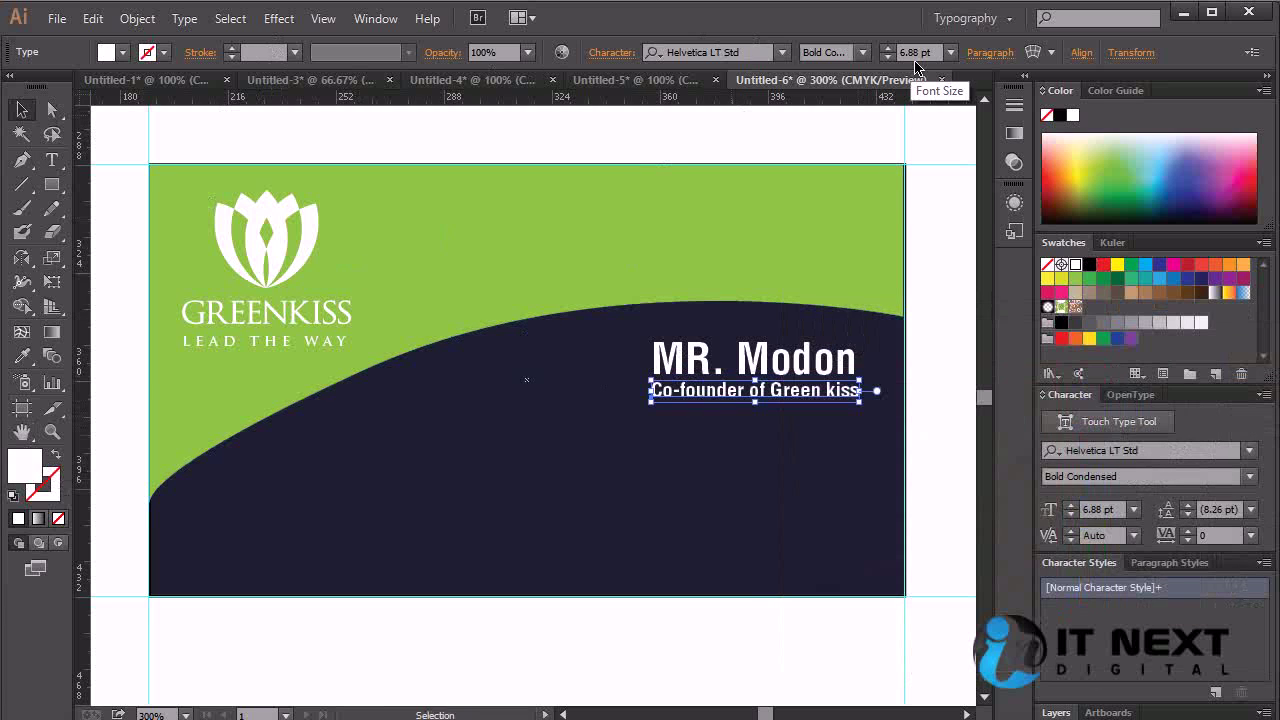
click(860, 56)
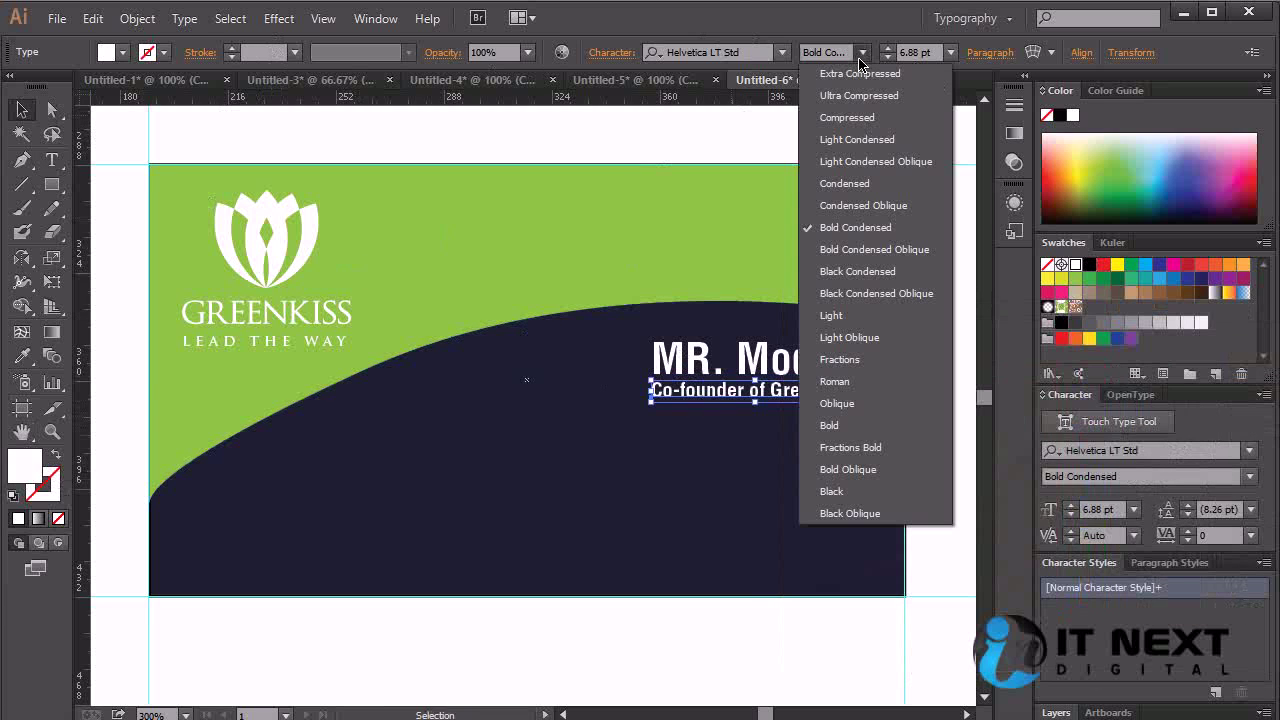
click(874, 381)
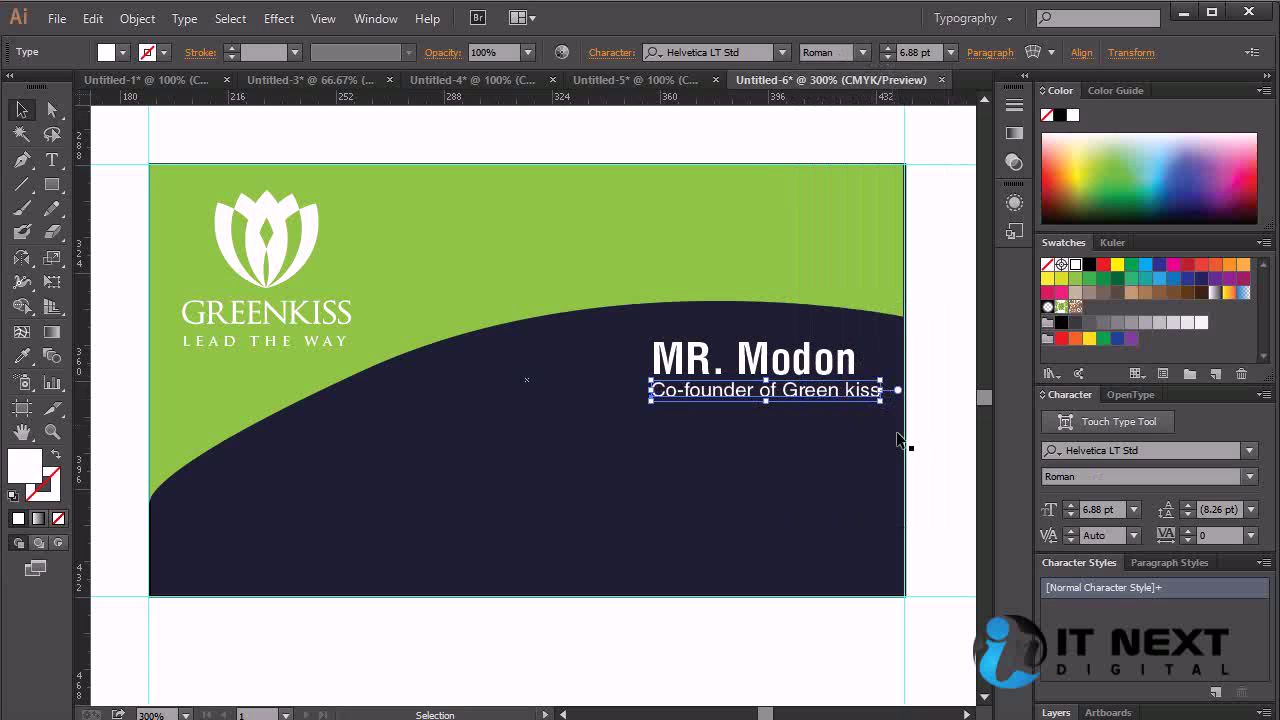
Reduce the font size of the "Co-founder of Green kiss" line to 5 pt.
double_click(855, 393)
key(ctrl+a)
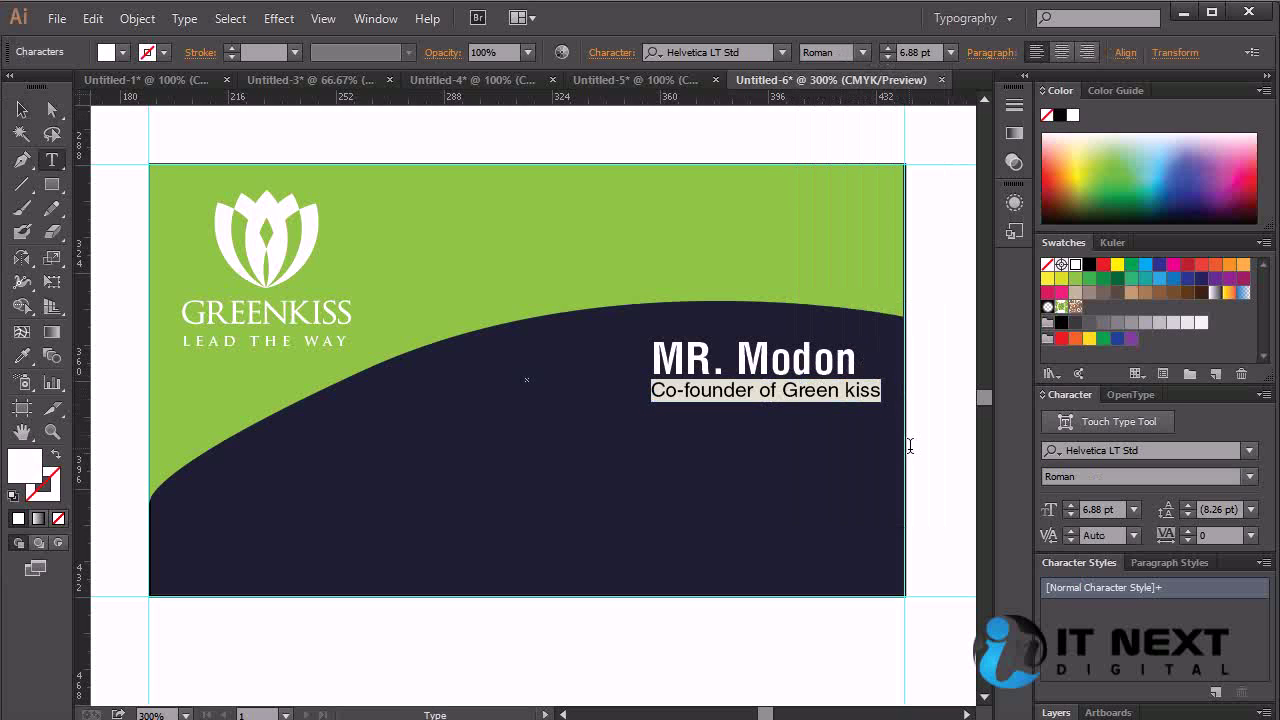
key(ctrl)
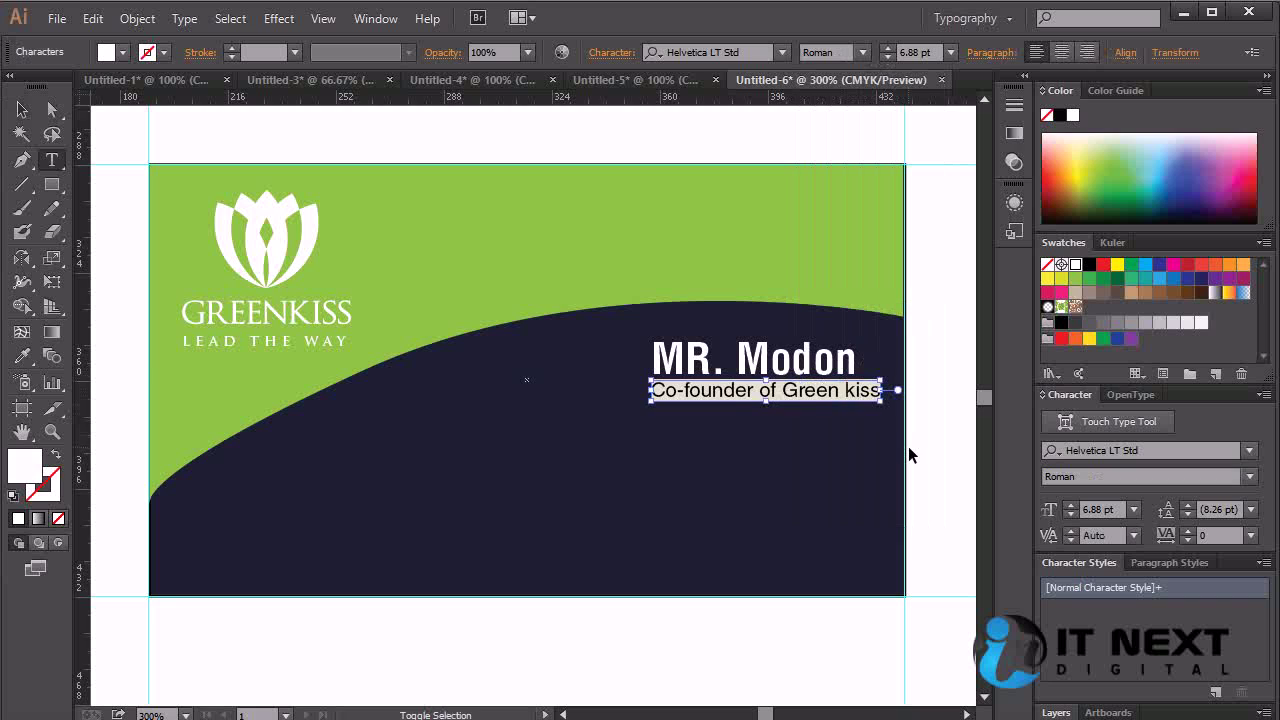
key(ctrl+shift+comma)
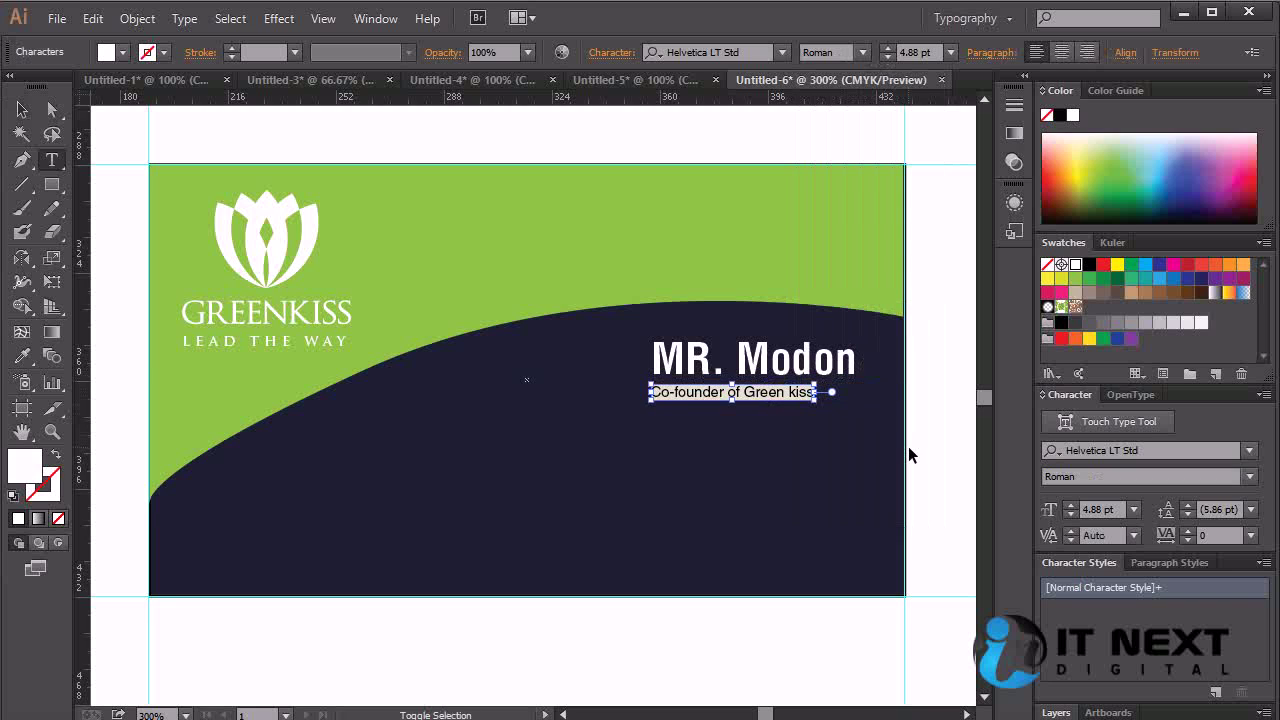
double_click(918, 52)
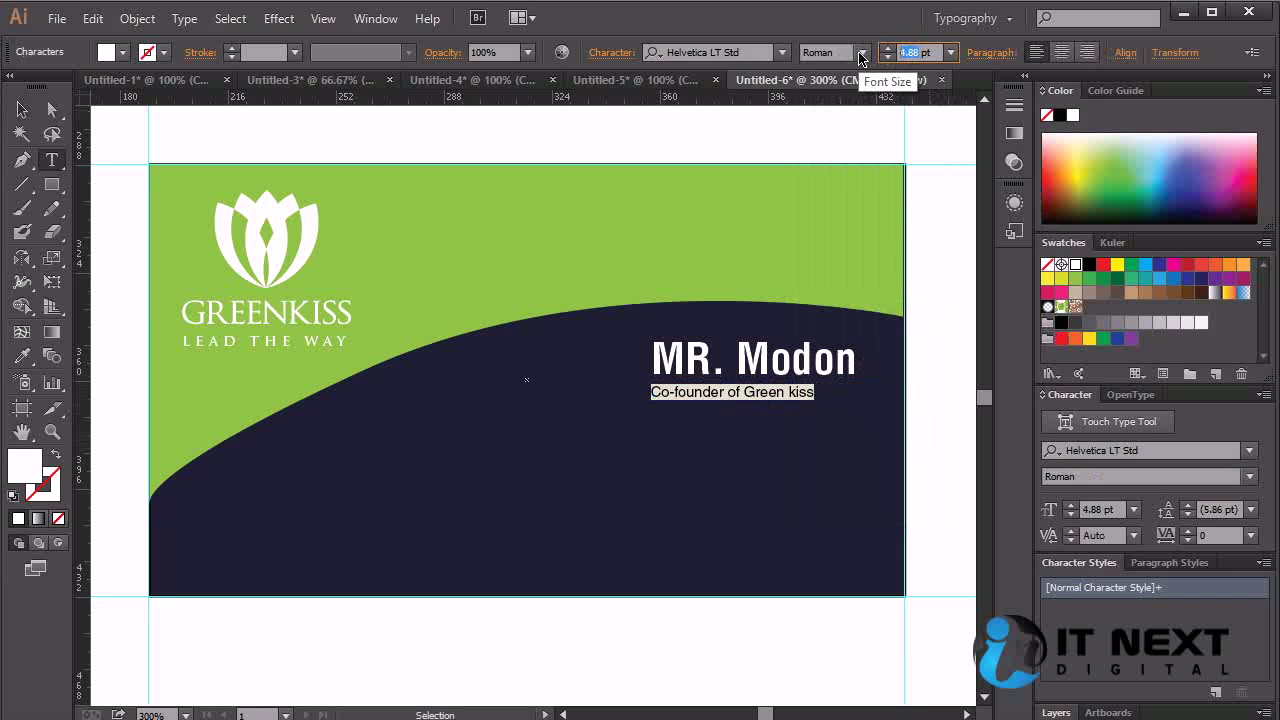
text(5)
key(Return)
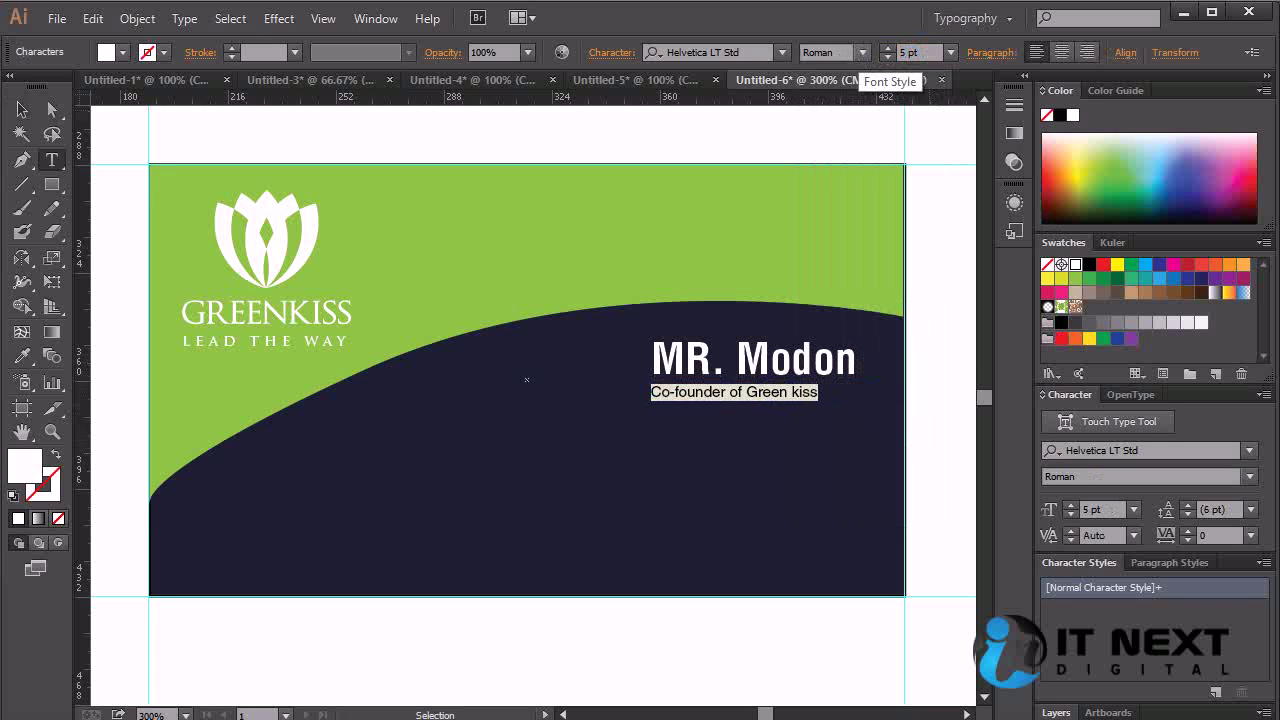
key(Escape)
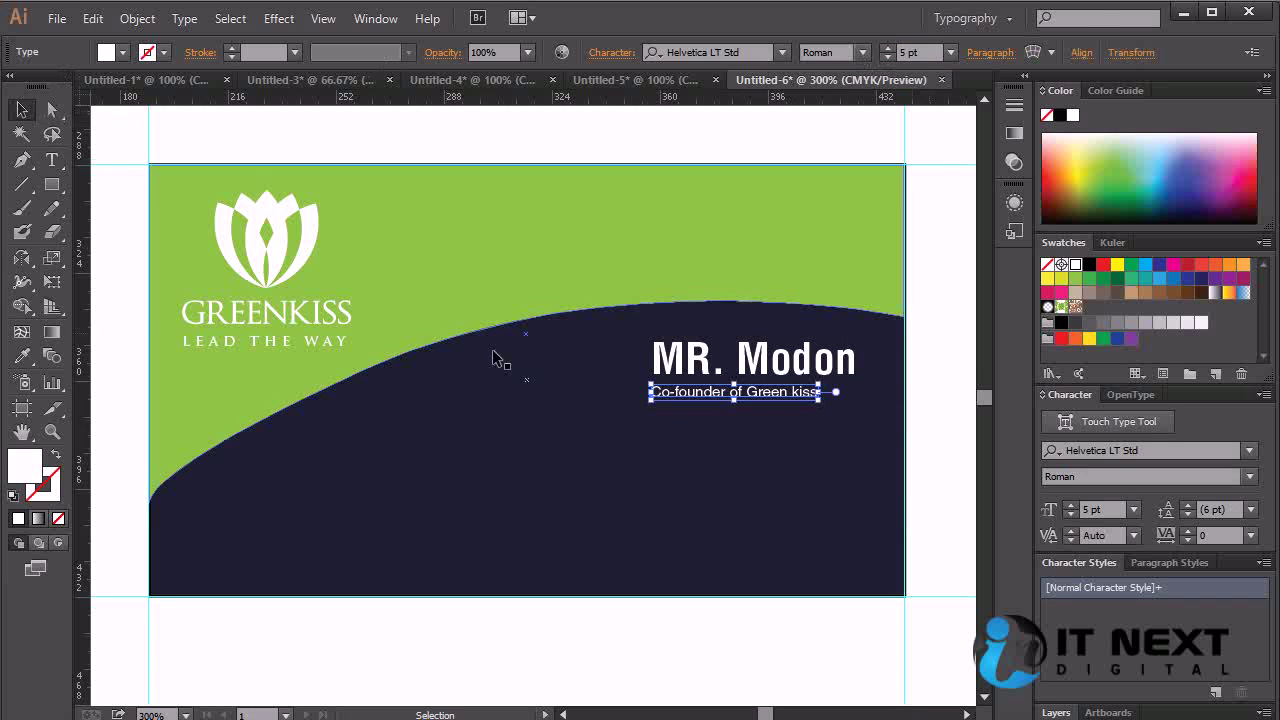
Shift the "Co-founder of Green kiss" line slightly right and enlarge its font size to 5.5 pt, then 6 pt.
click(927, 467)
click(786, 396)
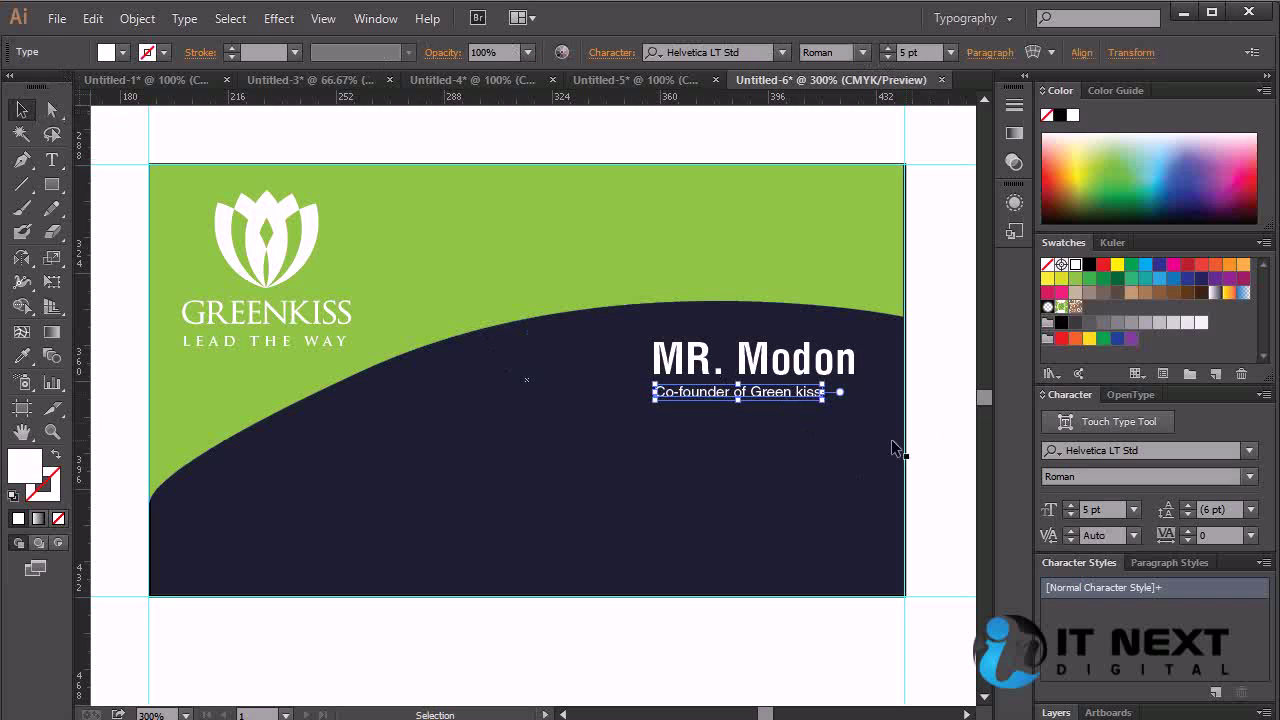
click(912, 52)
text(5.5pt)
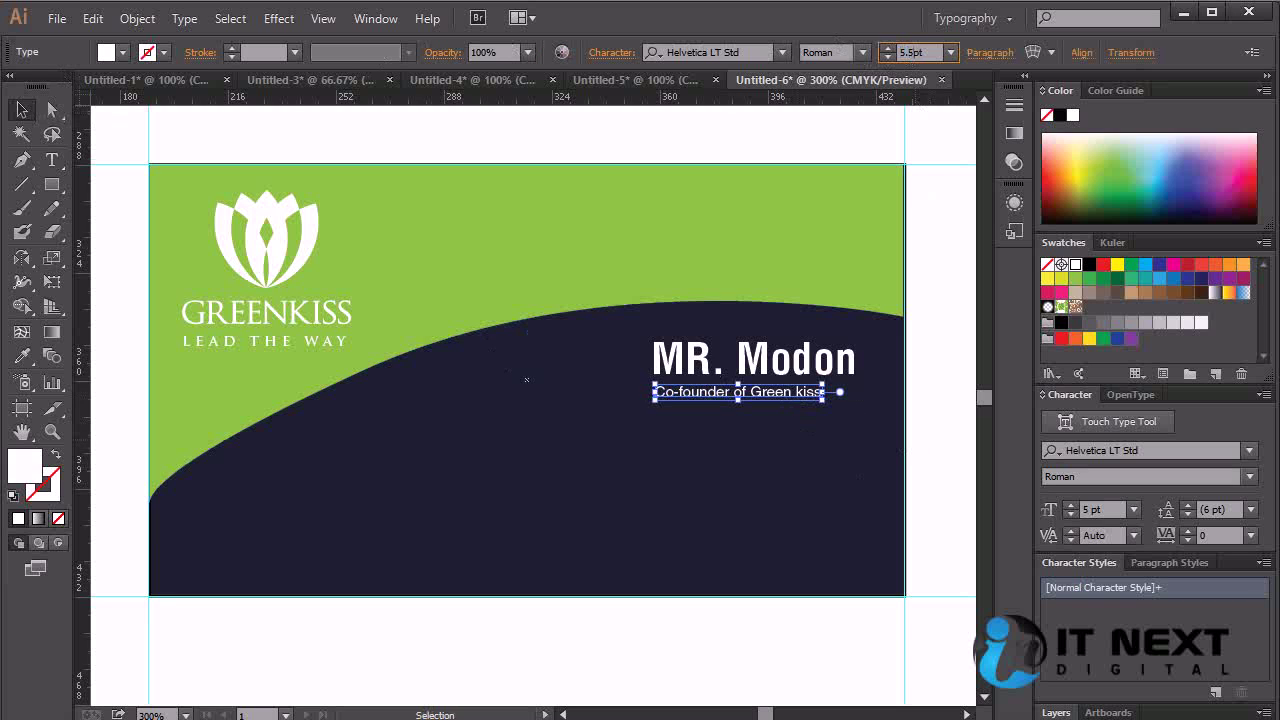
key(Return)
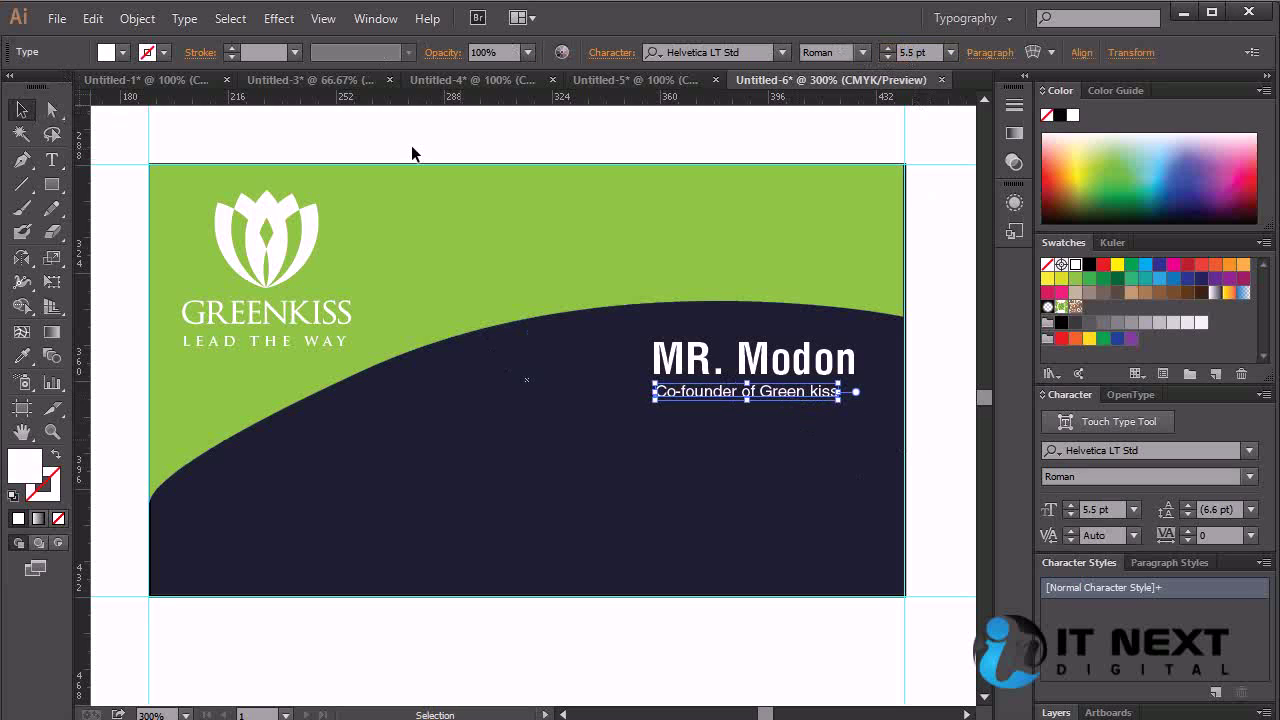
click(918, 52)
text(6)
key(Return)
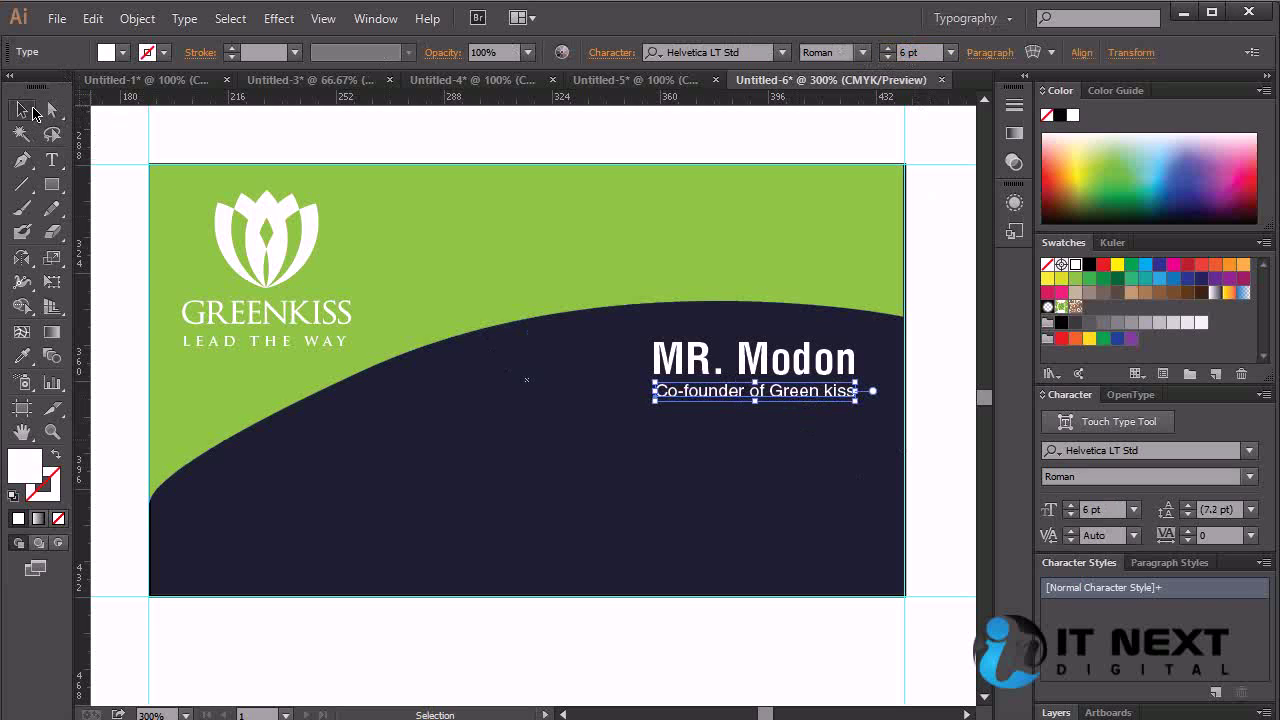
click(934, 447)
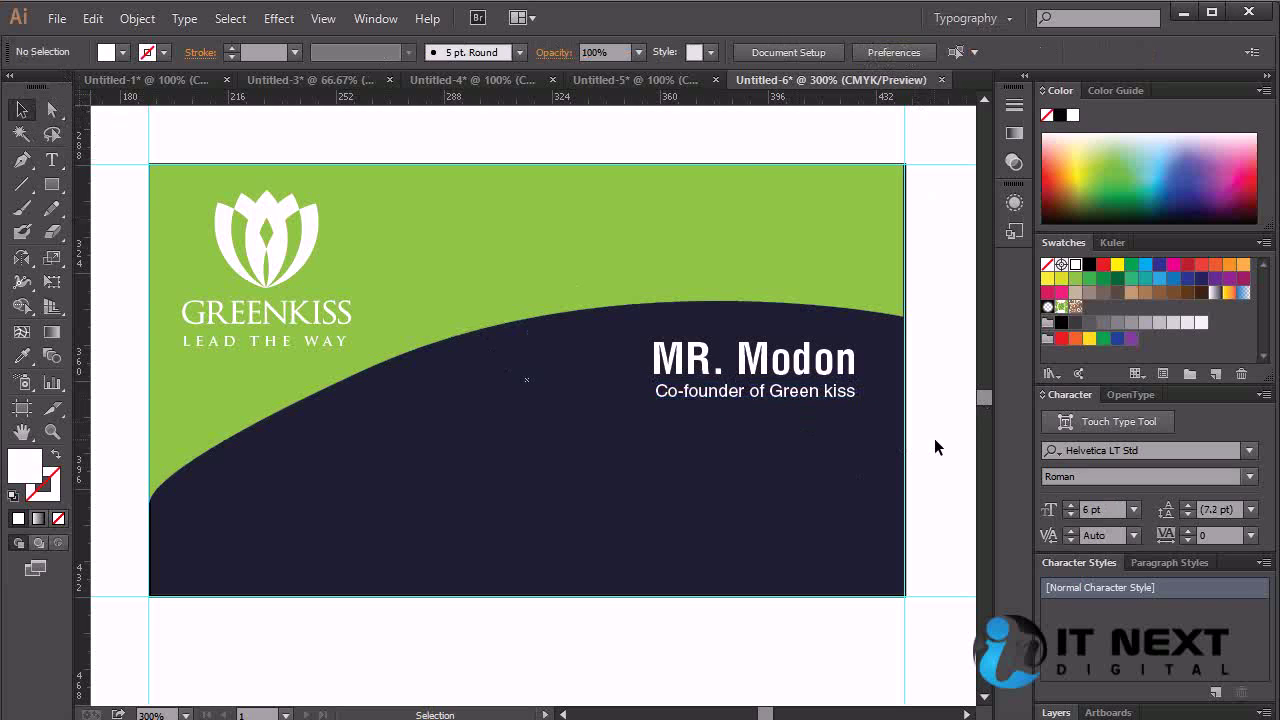
Align the left edges of the cardholder's name and the "Co-founder of Green kiss" line.
click(787, 400)
shift+click(760, 358)
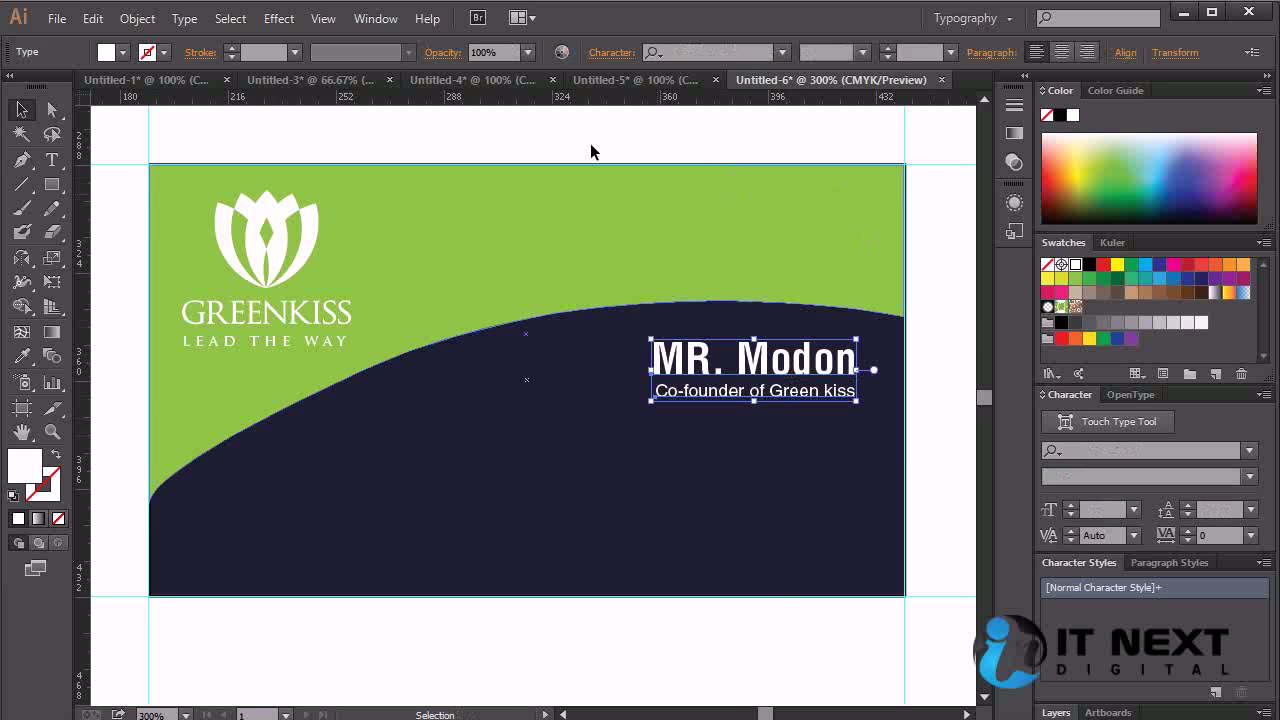
click(375, 18)
click(456, 196)
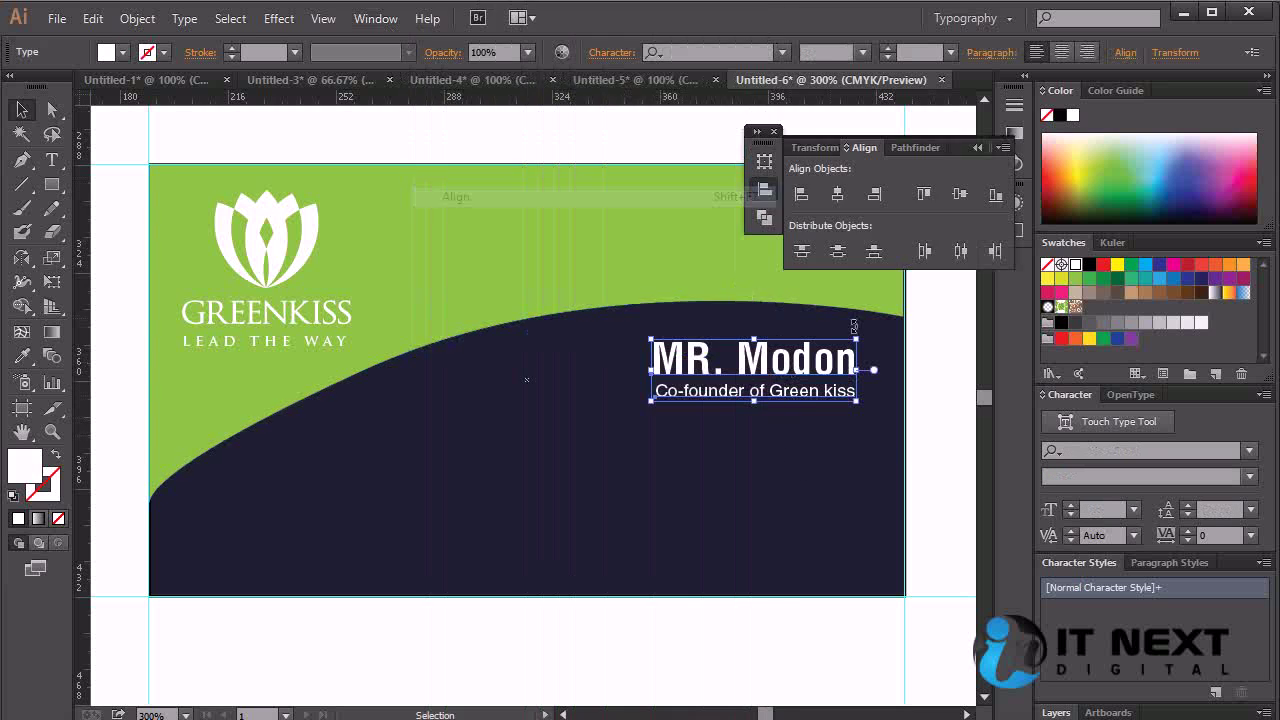
click(796, 199)
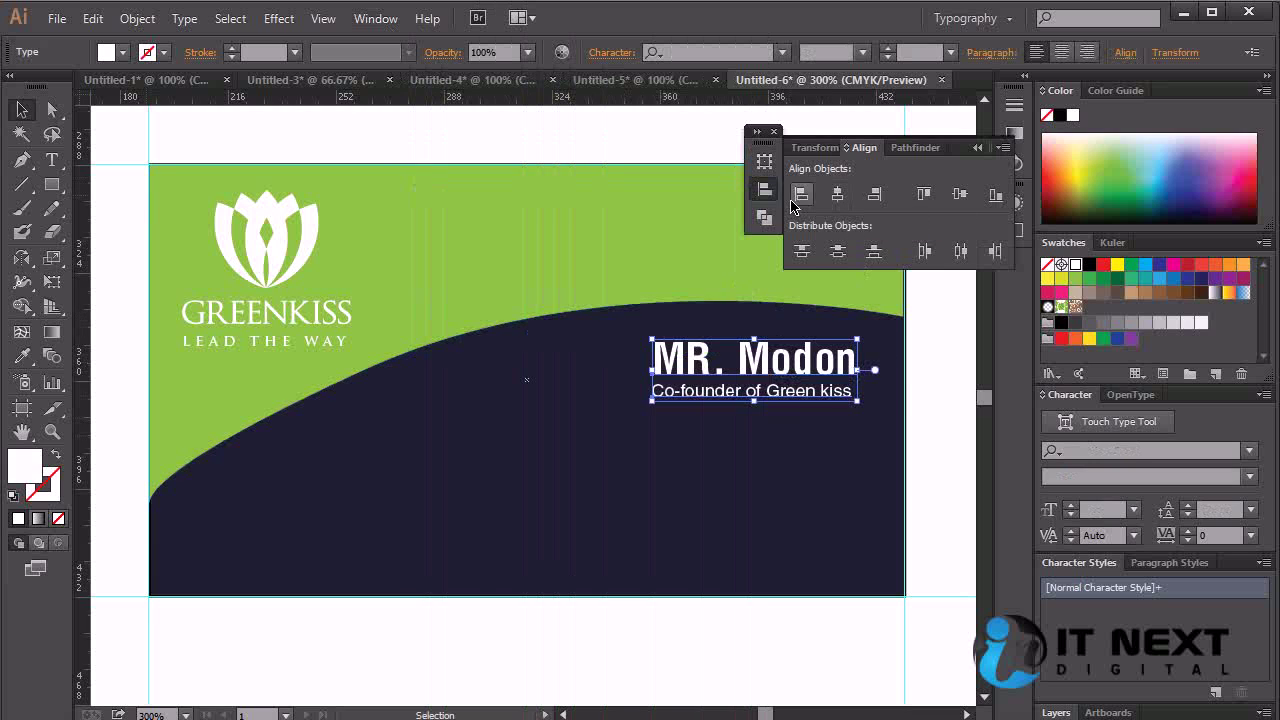
click(937, 430)
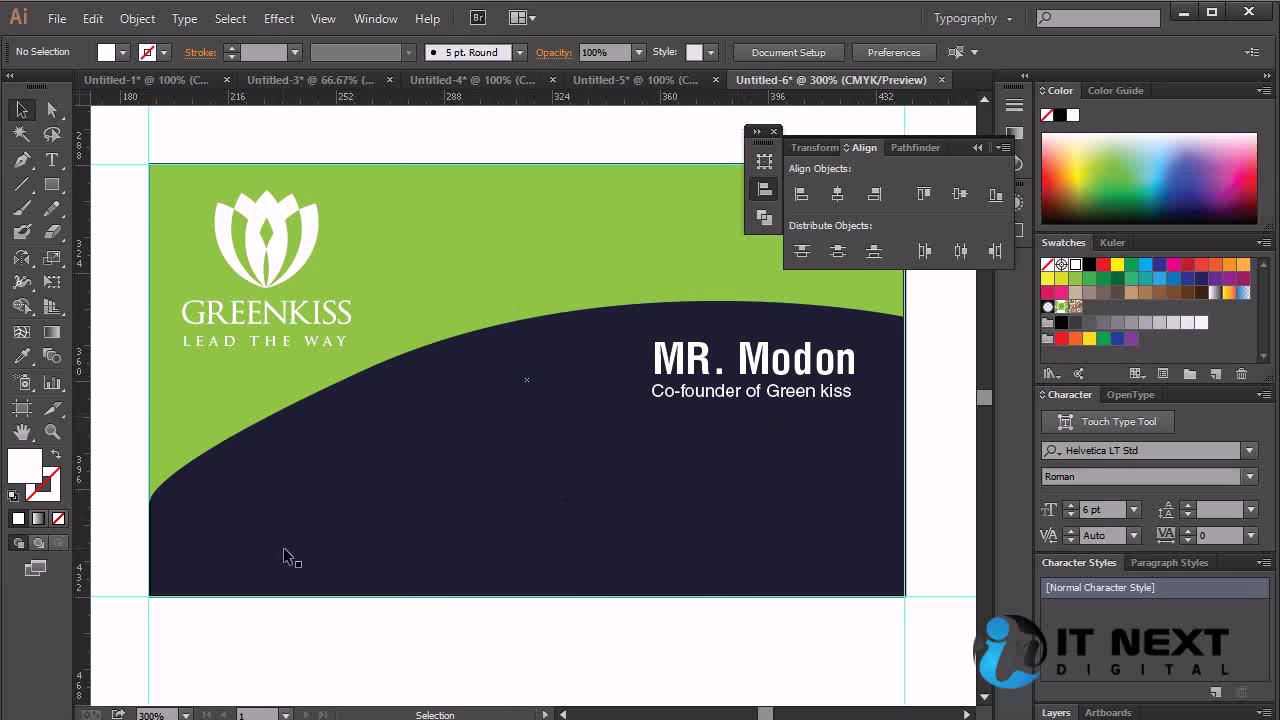
click(976, 148)
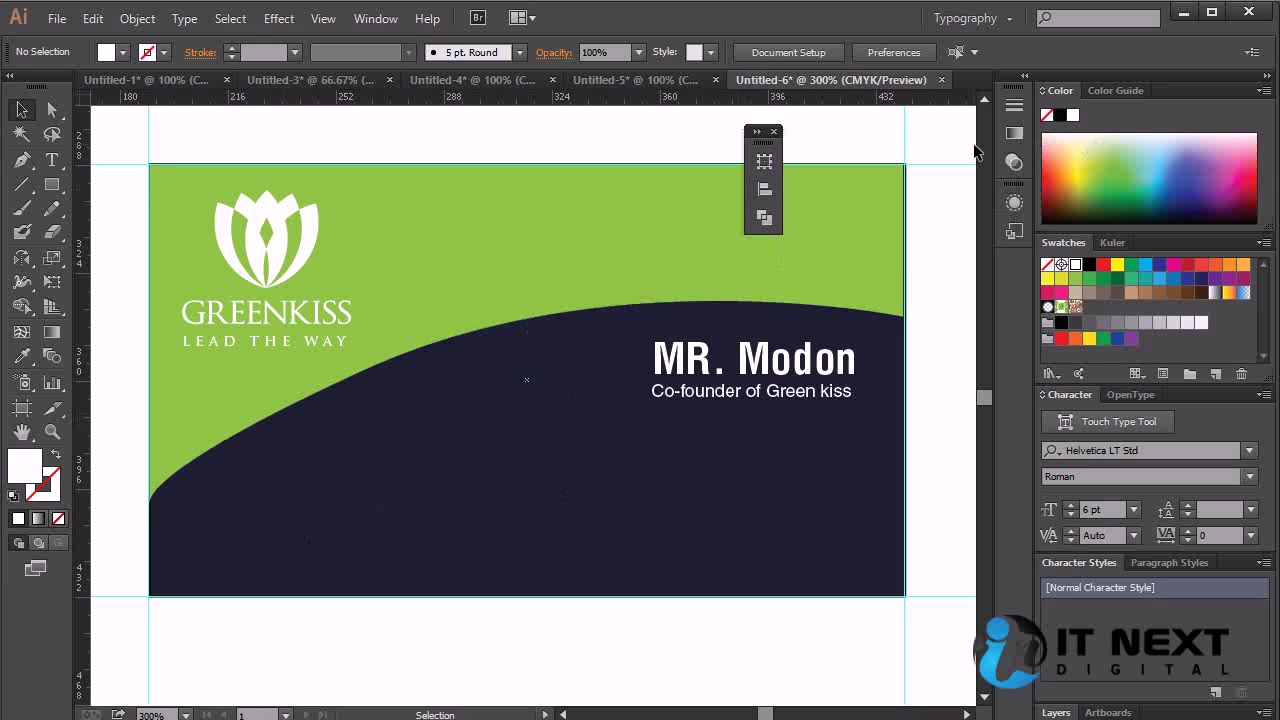